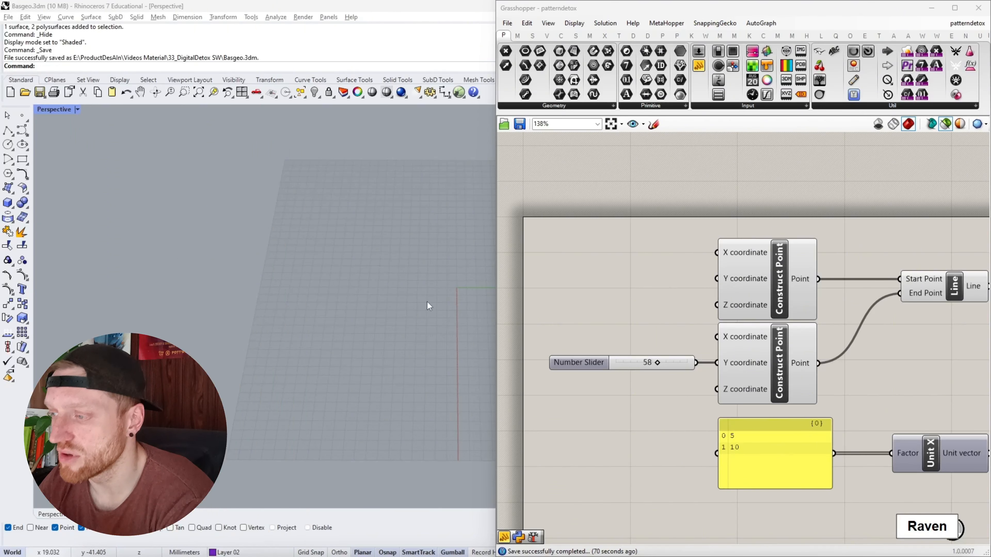
- Preview the point from the first Construct Point component in the Perspective viewport
left_click(751, 292)
scroll(152, 265, "down", 8)
scroll(284, 269, "up", 9)
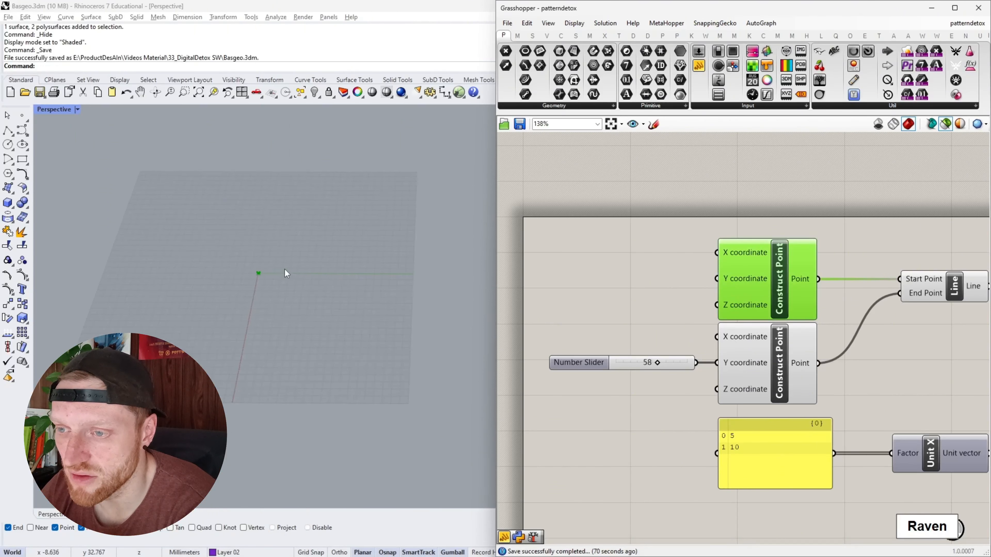
scroll(259, 262, "up", 6)
scroll(258, 262, "down", 8)
scroll(232, 253, "up", 8)
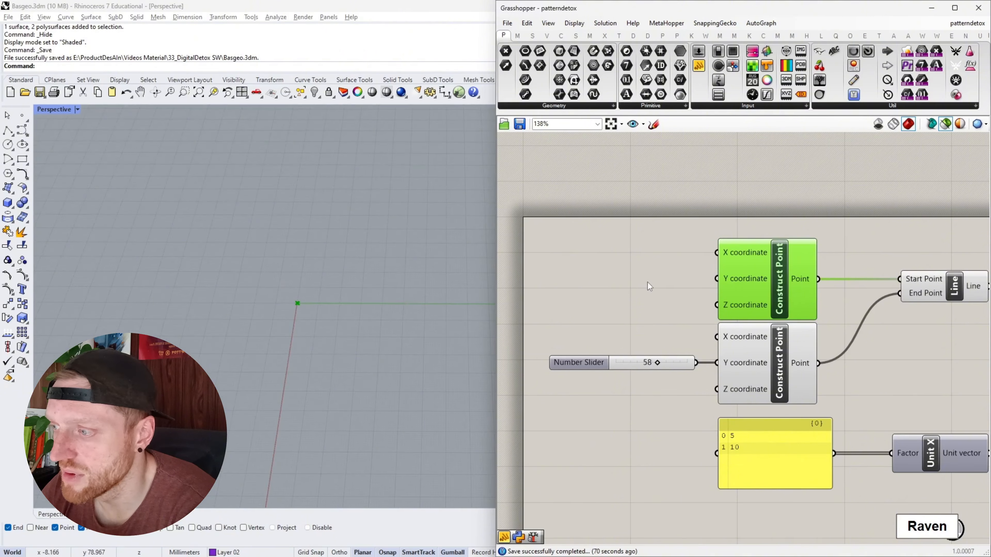
- Preview the second Construct Point and set the slider feeding its Y coordinate to 73
left_click(758, 346)
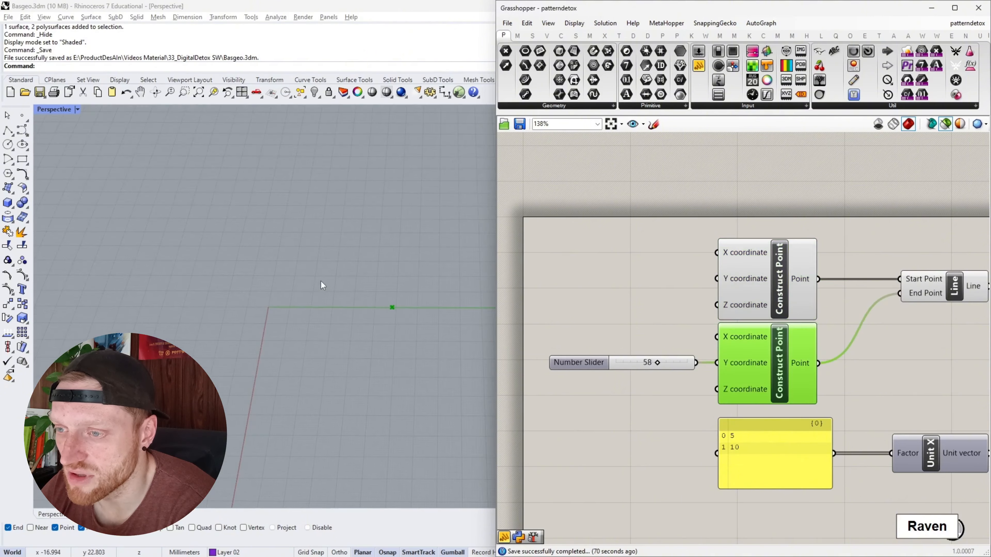
scroll(322, 281, "up", 1)
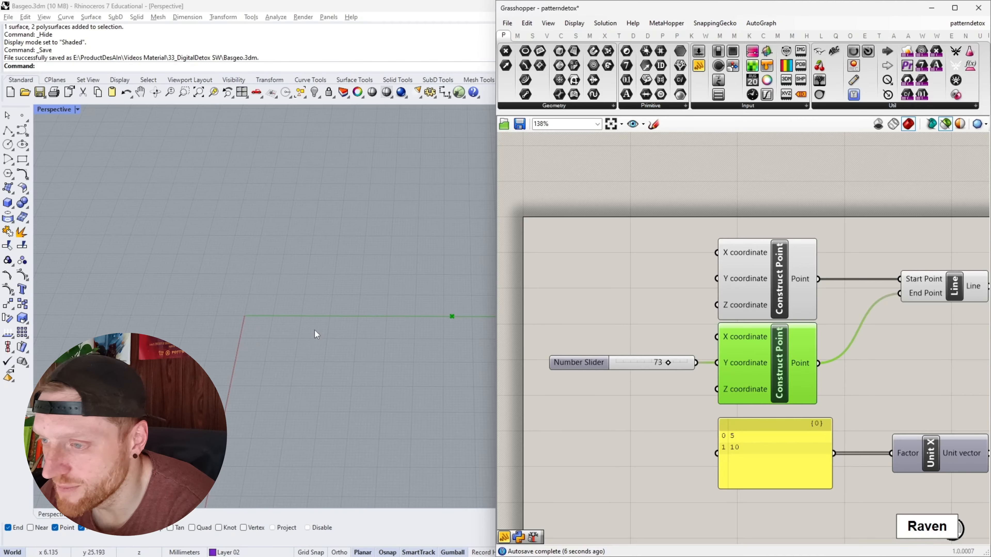
scroll(658, 314, "down", 3)
scroll(882, 279, "up", 5)
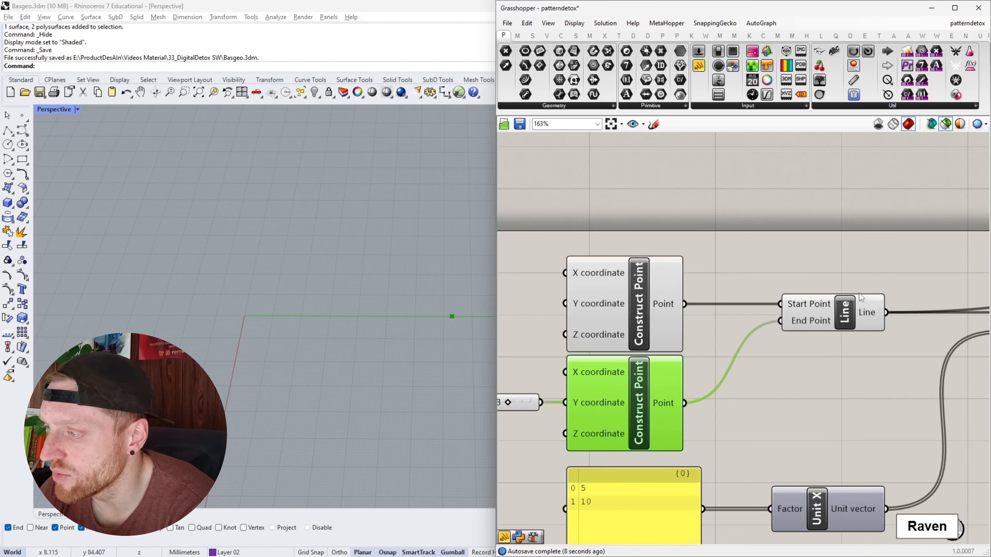
- Preview the line that the Line component draws between the two constructed points
left_click(861, 299)
scroll(377, 317, "up", 6)
scroll(171, 314, "down", 5)
scroll(208, 307, "up", 5)
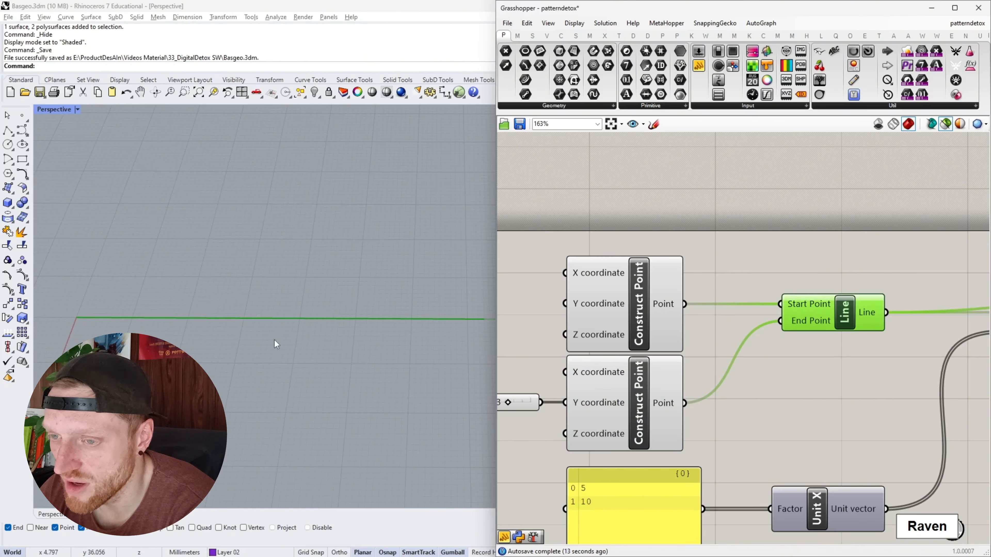
scroll(770, 364, "down", 3)
- Preview the shifted line copies that the Move component produces
right_click_drag(805, 372, 798, 313)
scroll(709, 339, "up", 2)
left_click(702, 343)
- Shrink the panel holding 5 and 10 and place it close to the Unit X Factor input
right_click_drag(647, 386, 684, 386)
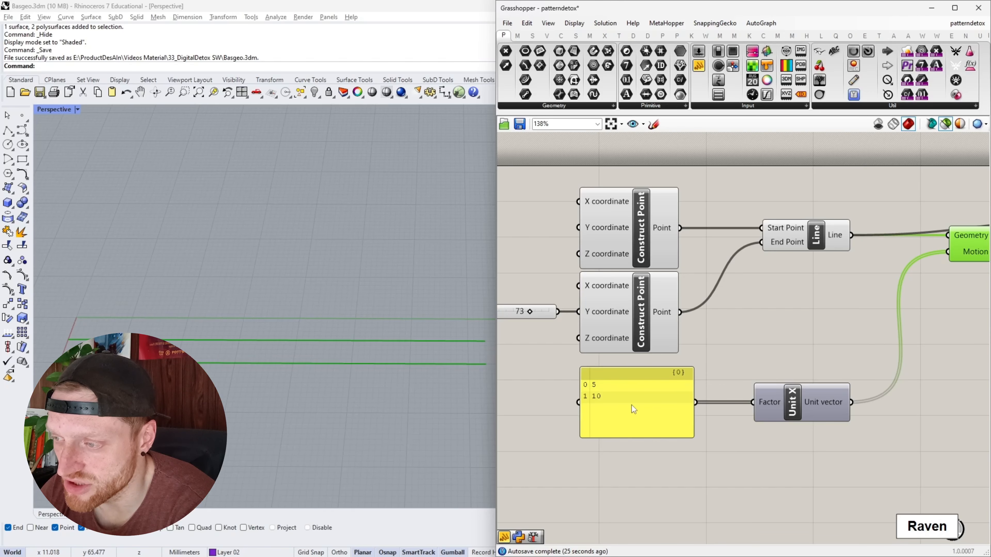
left_click_drag(691, 434, 631, 416)
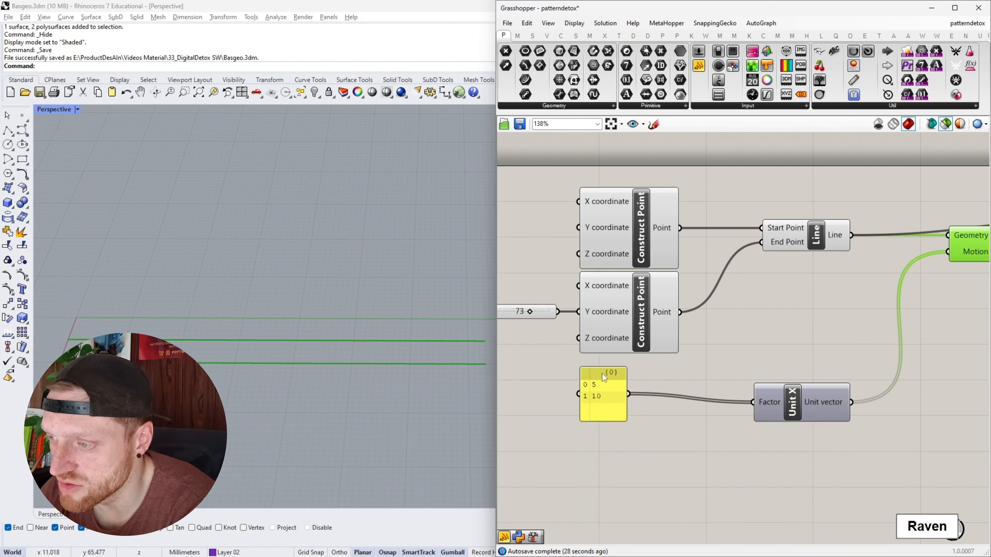
left_click_drag(602, 379, 691, 383)
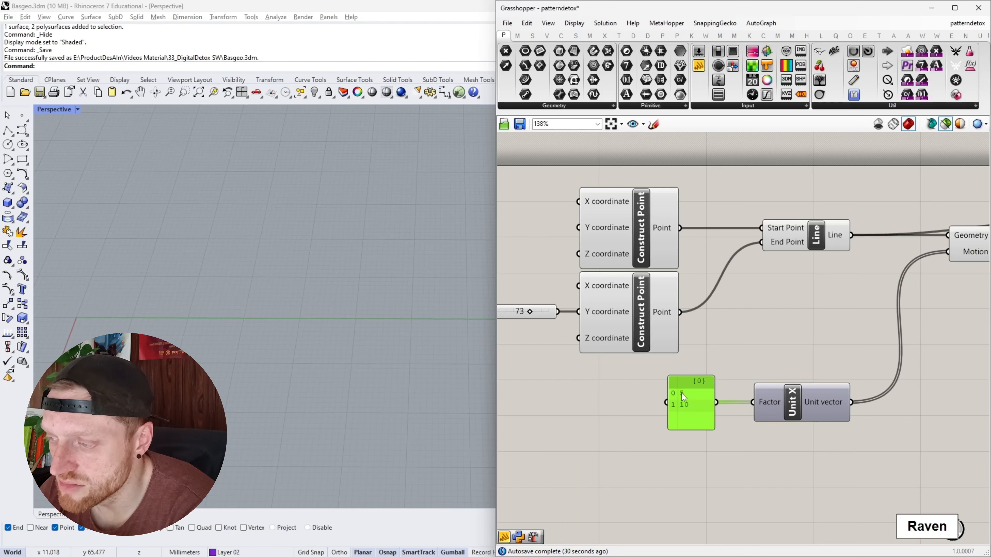
- Look up the Multiline Data option of the factor panel without changing it
scroll(693, 398, "up", 4)
right_click(684, 364)
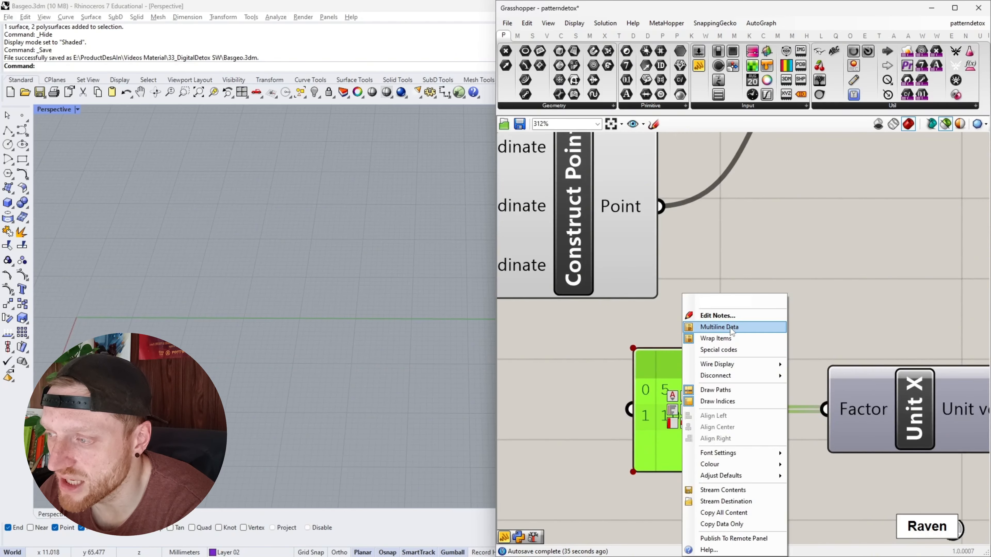
left_click(558, 377)
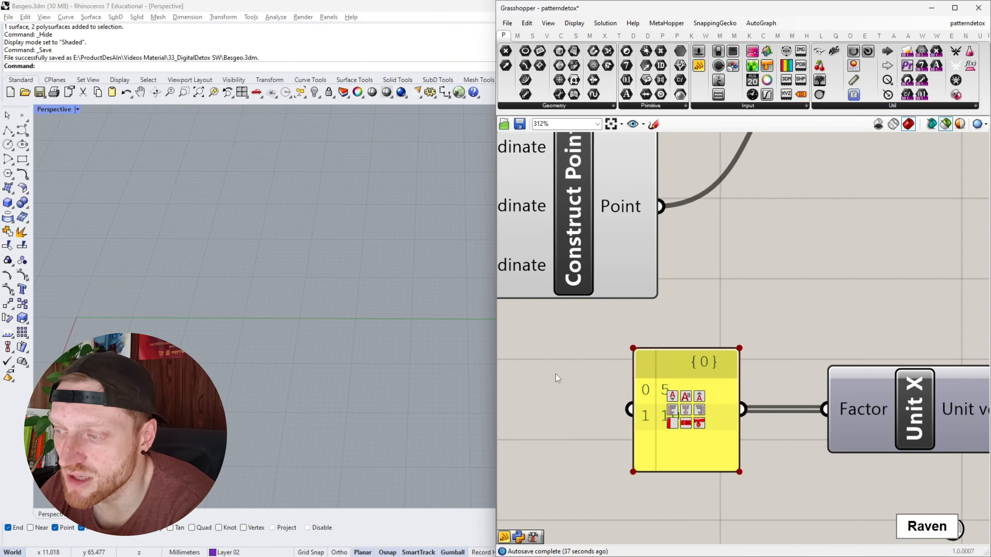
scroll(683, 361, "down", 2)
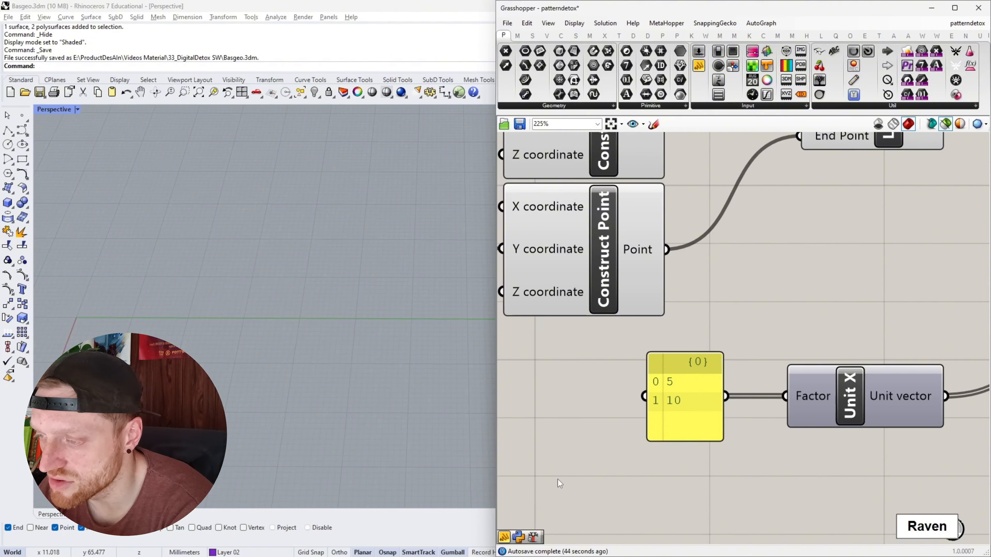
- Add a new panel below the factor panel containing the values 5 and 10 on separate lines
scroll(613, 474, "down", 1)
double_click(612, 473)
type("//")
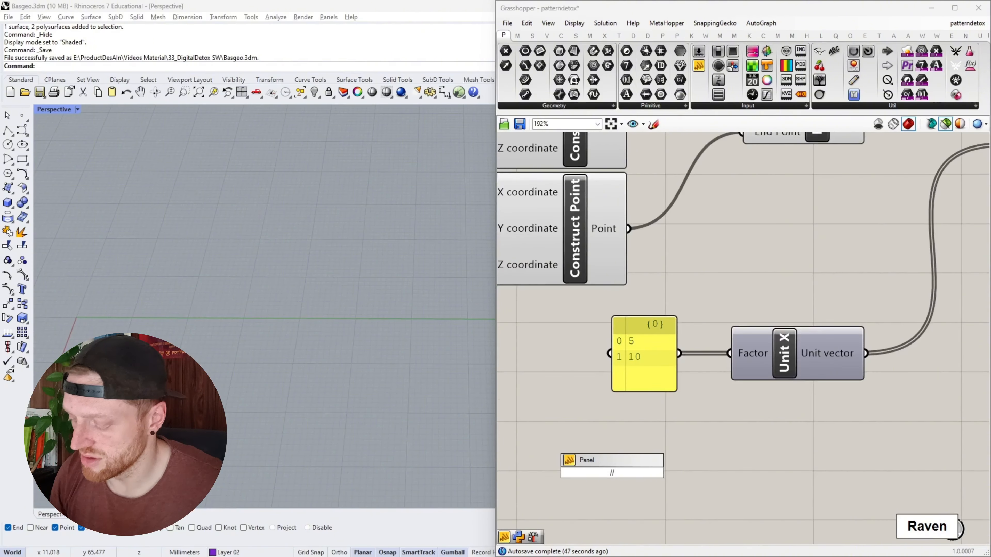
key("Return")
double_click(616, 471)
type("5")
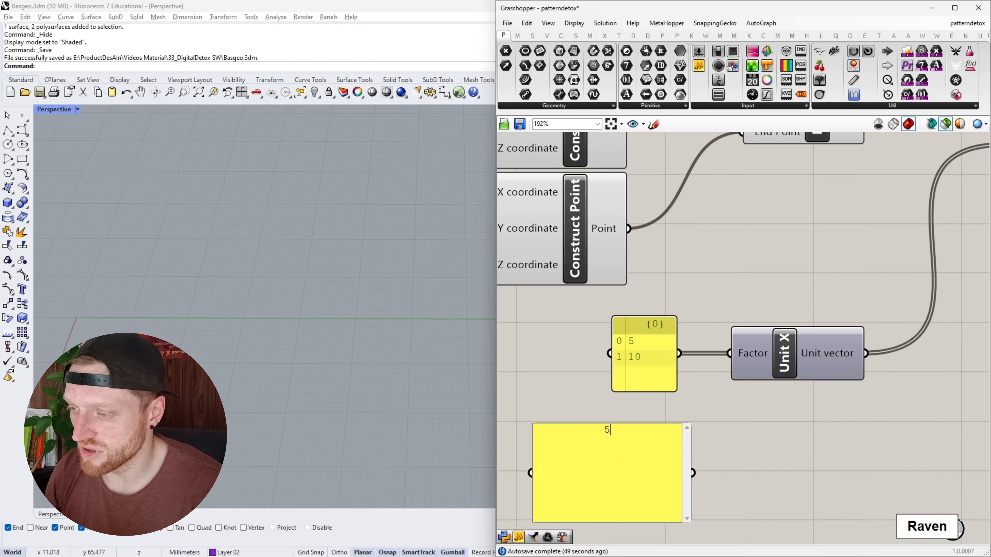
left_click(767, 443)
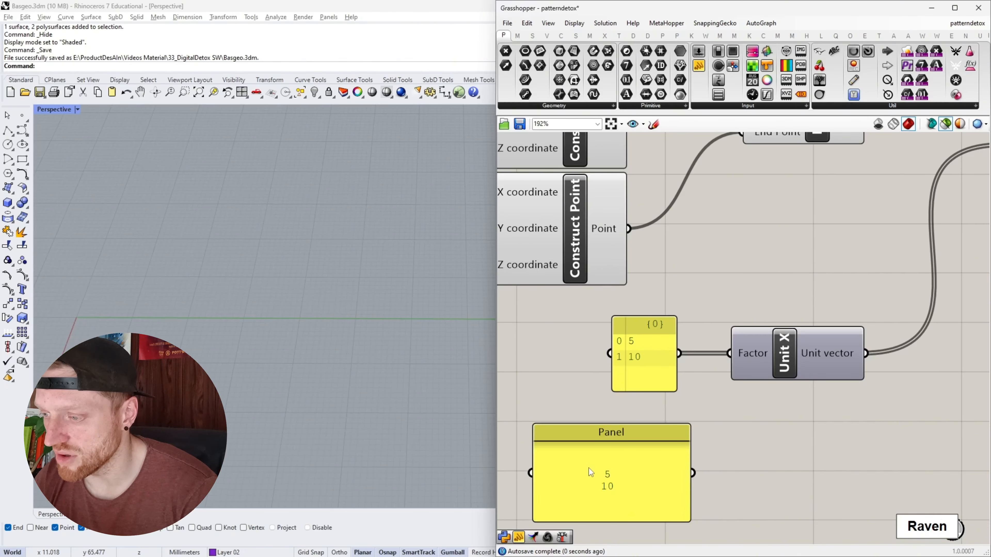
- Move the new panel closer to the factor panel and turn off its Multiline Data option
left_click_drag(633, 433, 638, 414)
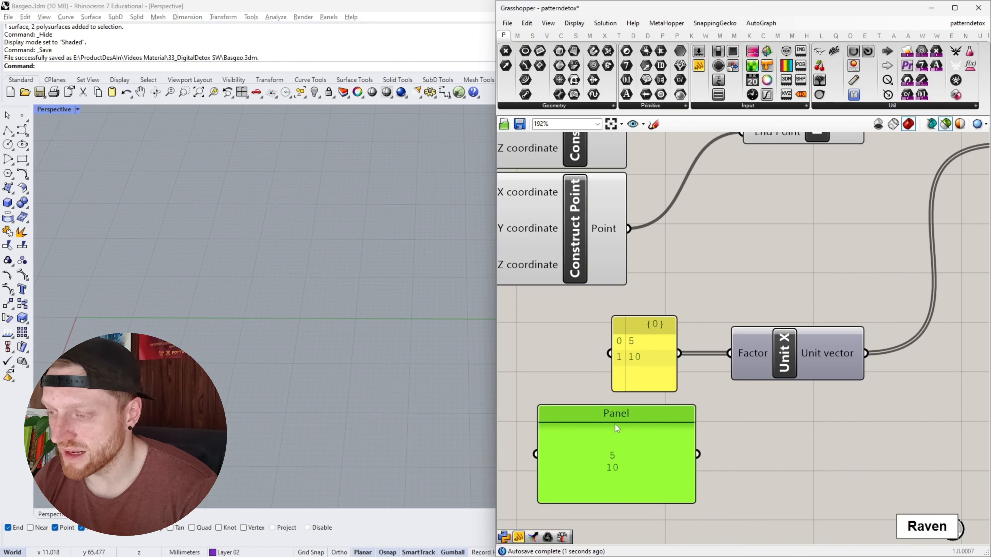
right_click(629, 479)
left_click(652, 339)
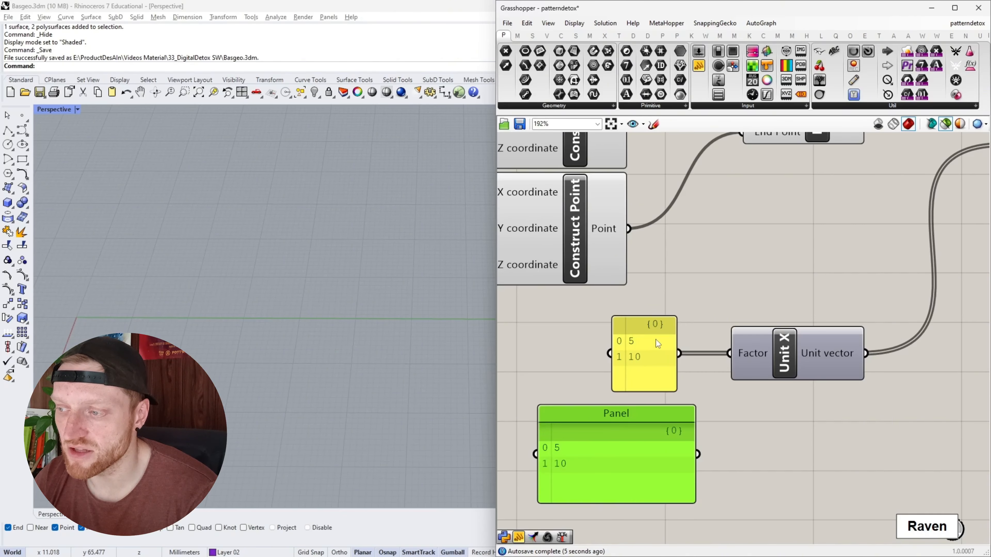
left_click(659, 433)
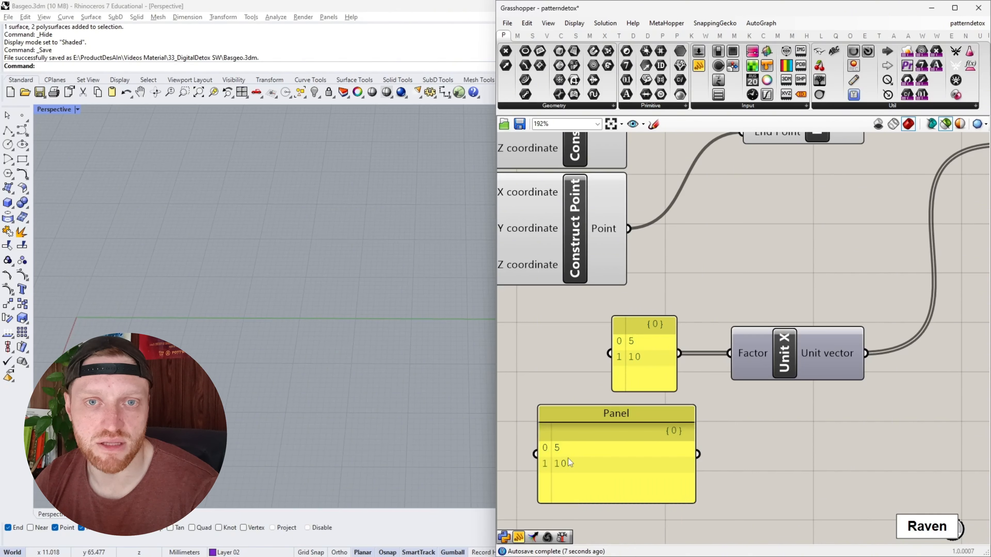
- Delete the new example panel below the factor panel
left_click(603, 449)
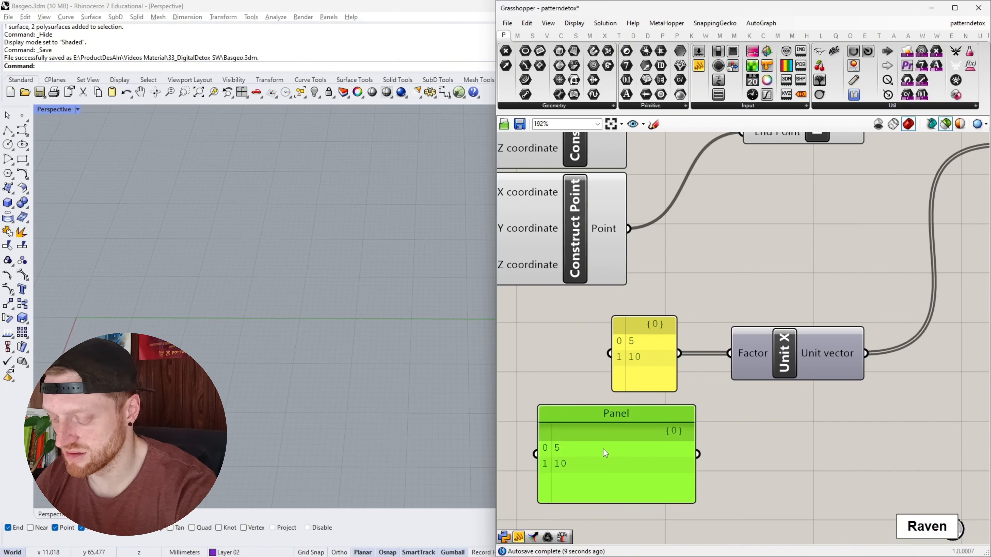
key("Delete")
scroll(550, 426, "down", 3)
scroll(590, 363, "up", 5)
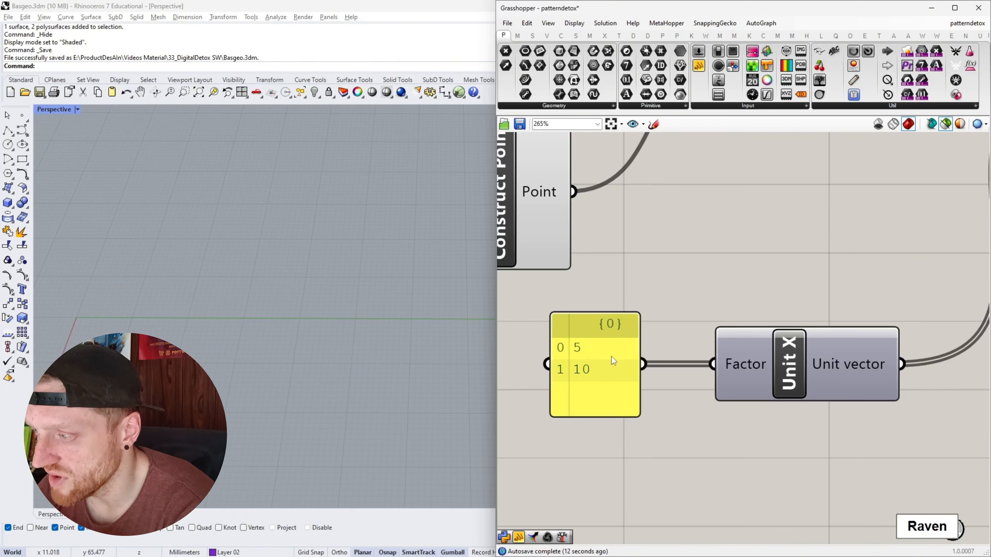
- Examine the Unit X component that takes the panel values as its Factor
scroll(775, 362, "down", 2)
left_click(754, 357)
scroll(756, 372, "up", 3)
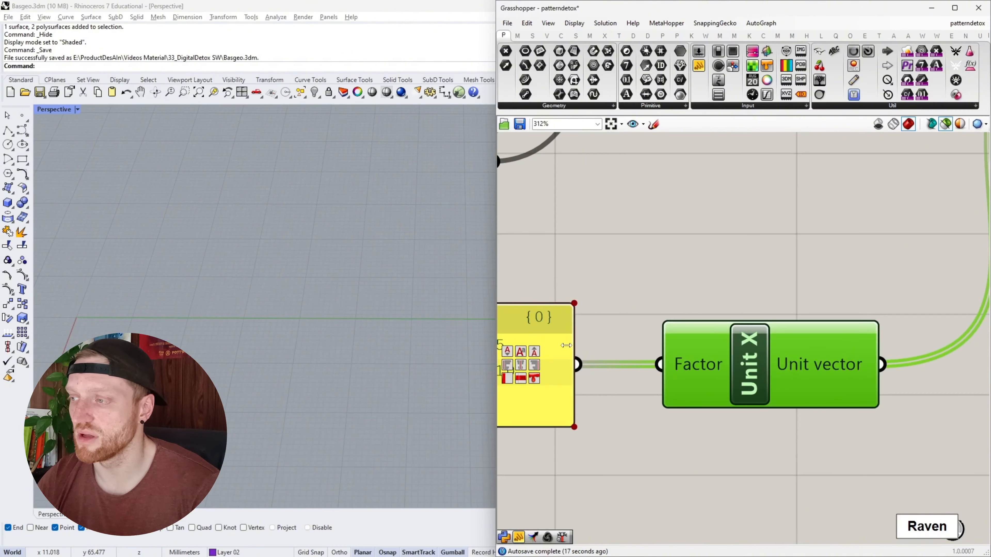
- Compare the previews of the original Line and the copies from the Move component
scroll(665, 339, "down", 3)
right_click_drag(665, 339, 675, 351)
left_click(659, 207)
right_click_drag(736, 241, 598, 299)
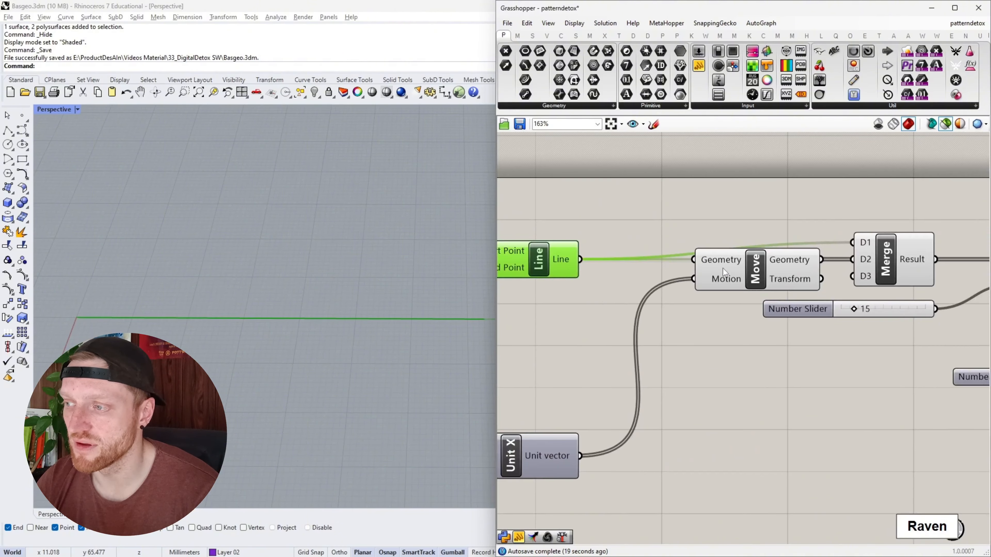
left_click(729, 268)
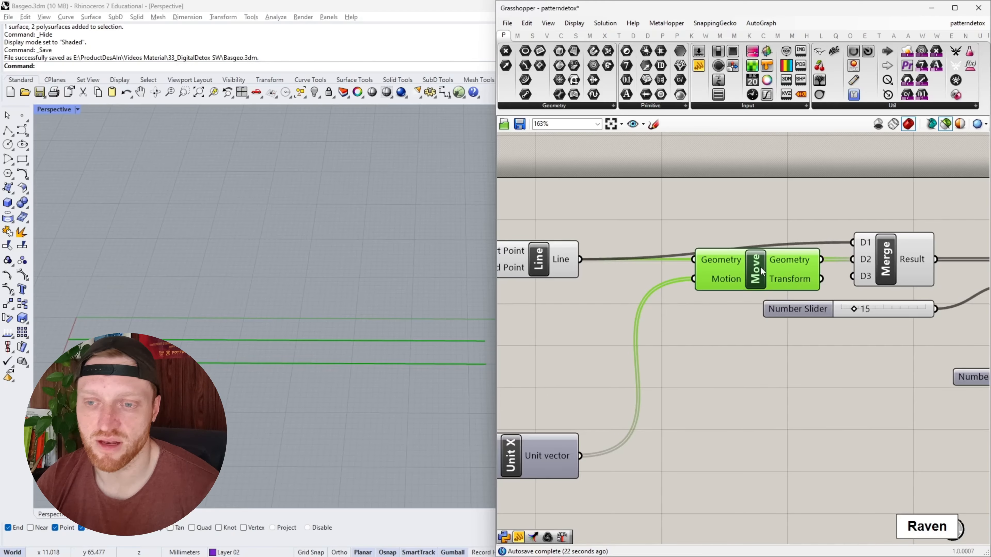
right_click_drag(885, 266, 851, 271)
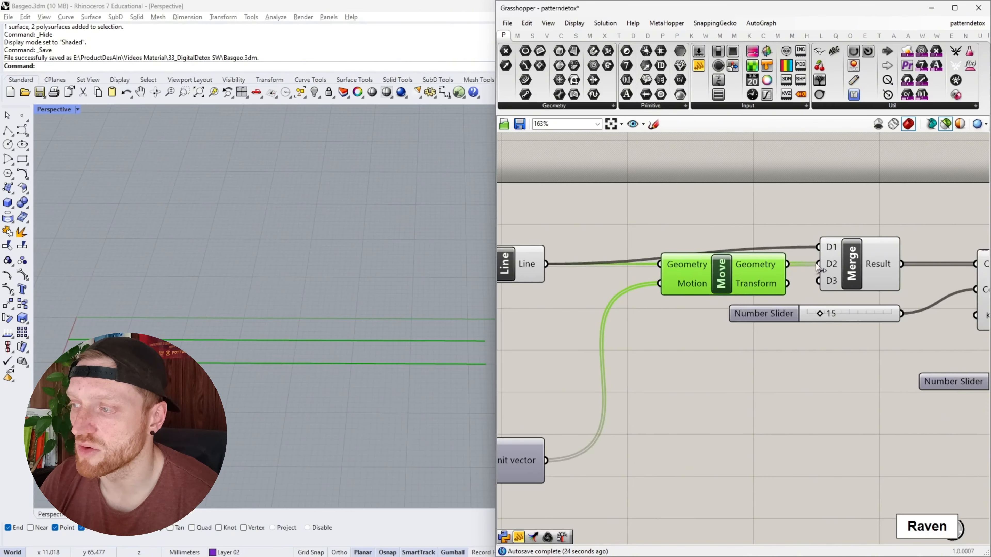
- Preview the combined lines from the Merge component in the Perspective viewport
left_click(851, 271)
scroll(214, 324, "down", 3)
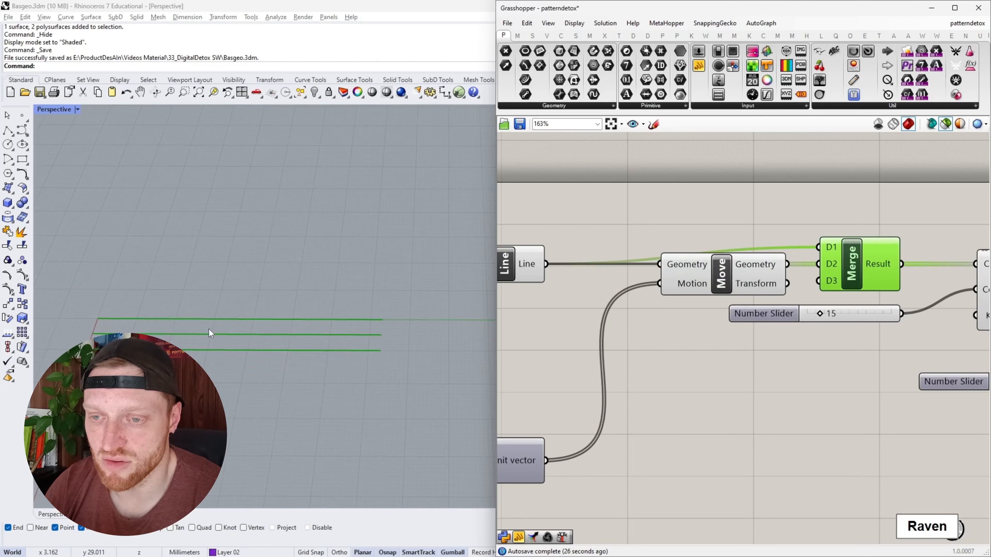
scroll(209, 329, "up", 3)
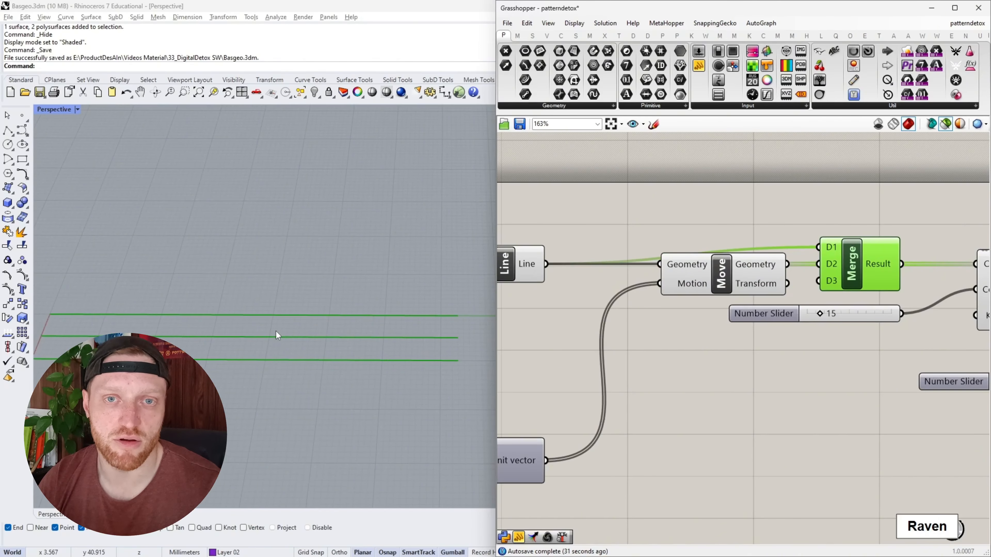
- Preview the division points that Divide Curve creates along the merged lines
right_click_drag(703, 369, 615, 376)
mouse_move(705, 386)
right_mouse_down()
mouse_move(614, 389)
mouse_move(563, 370)
right_mouse_up()
left_click(696, 322)
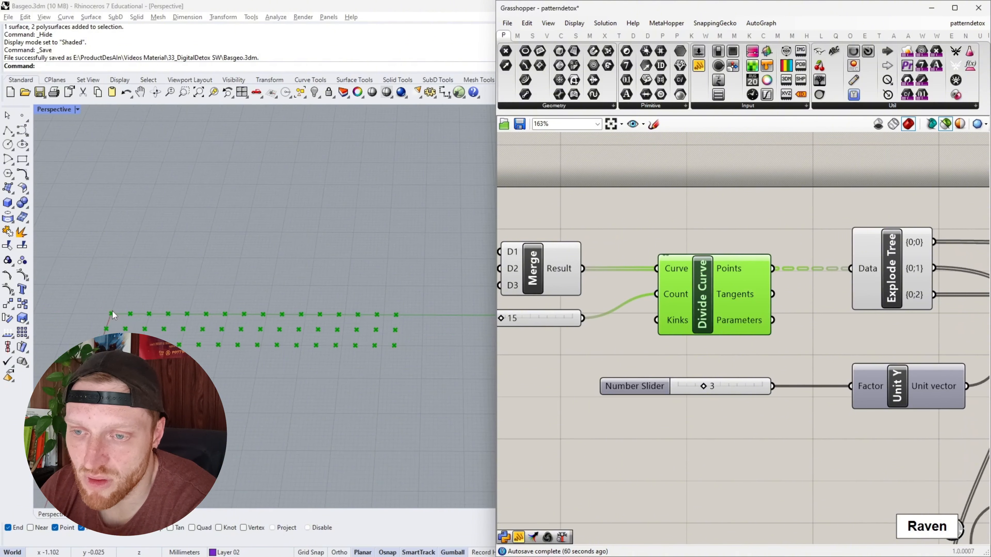
scroll(112, 315, "up", 7)
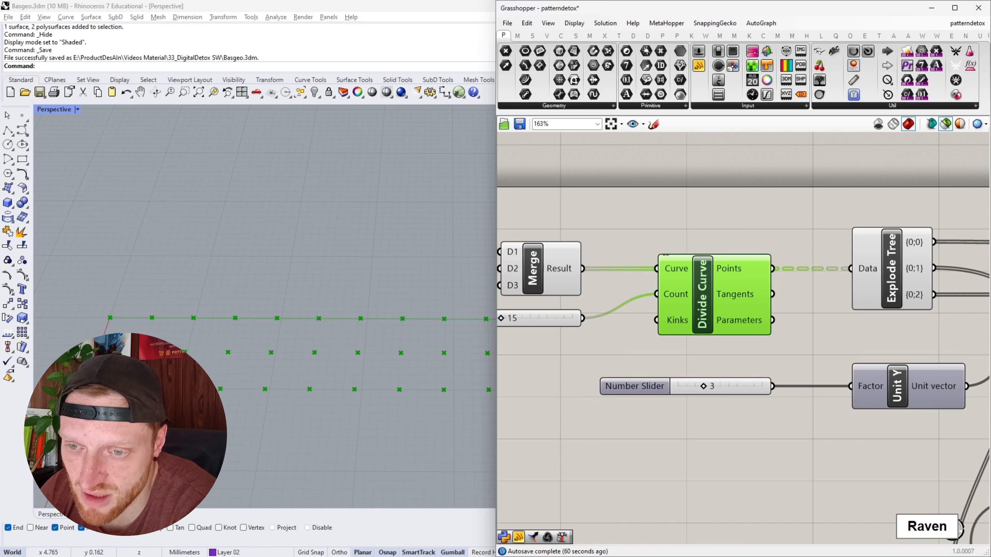
scroll(101, 351, "up", 12)
scroll(112, 354, "down", 8)
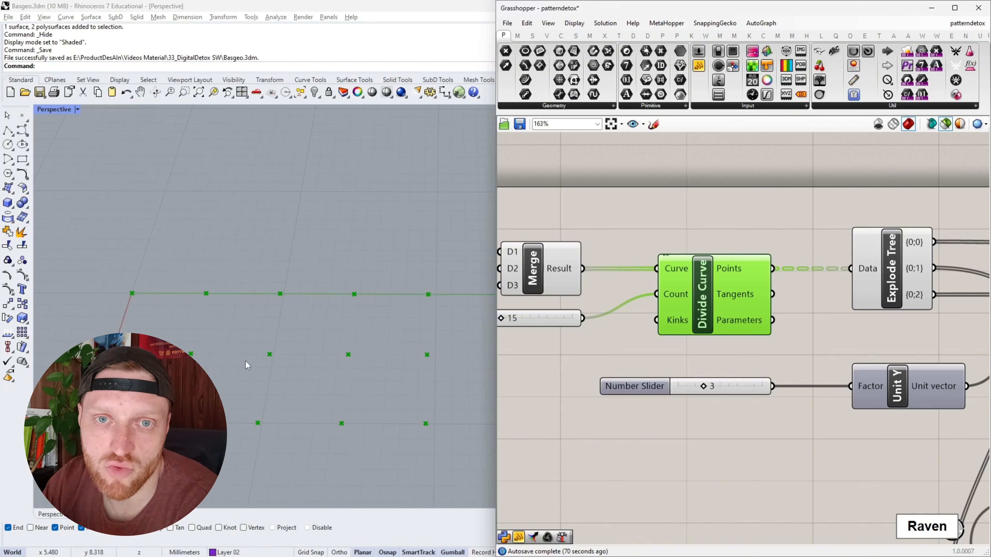
- Add a panel above Explode Tree and connect the Points output of Divide Curve to it
right_click_drag(702, 429, 670, 433)
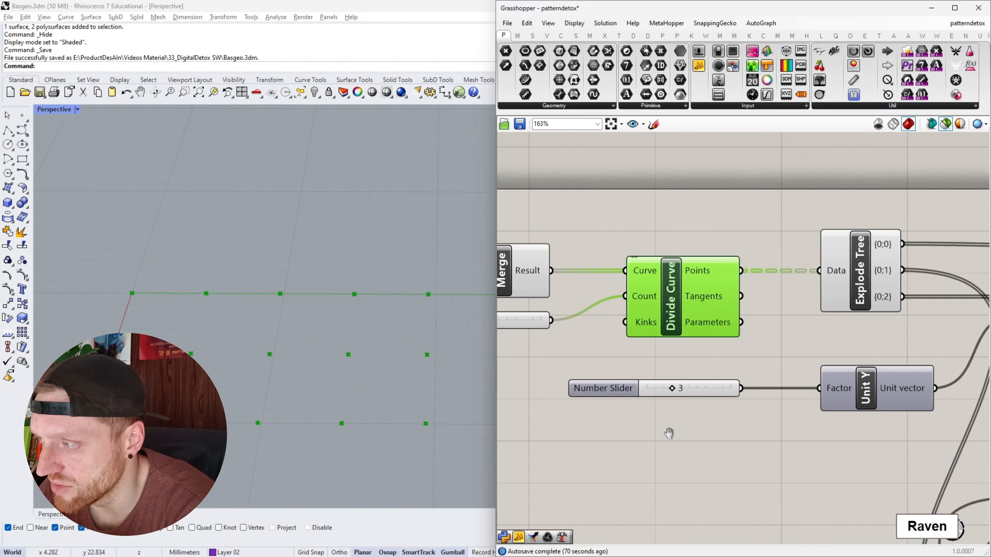
double_click(688, 259)
type("//")
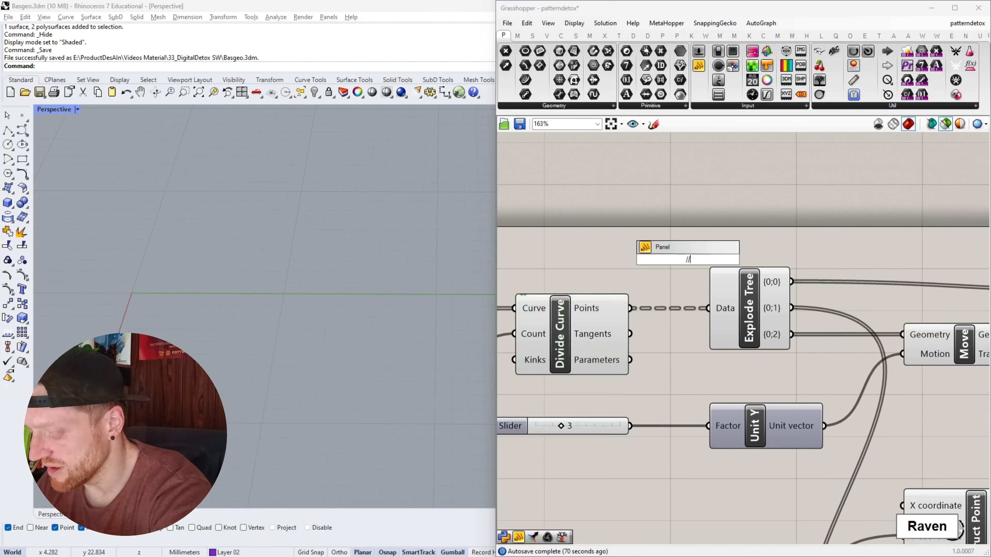
key("Return")
left_click_drag(676, 267, 752, 200)
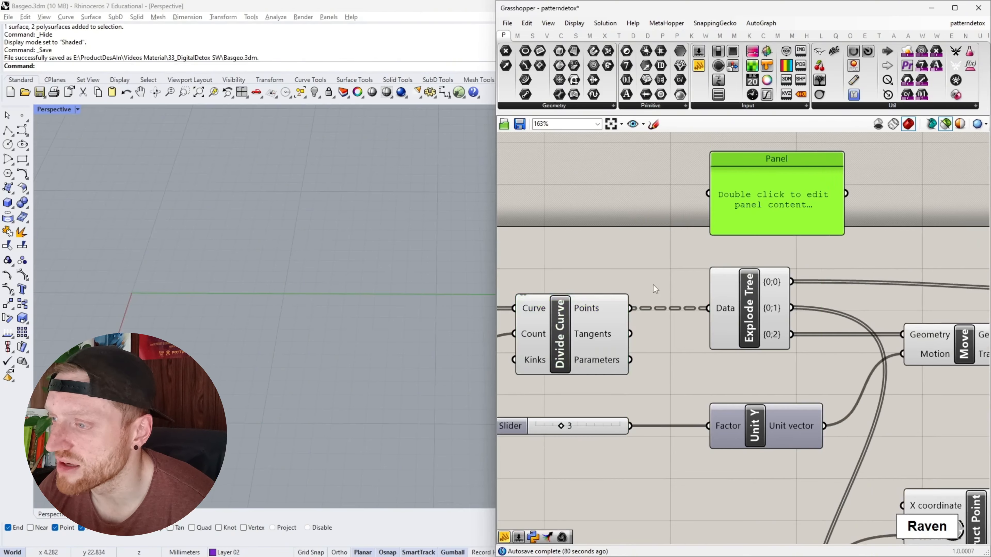
left_click_drag(638, 297, 708, 194)
scroll(681, 214, "down", 3)
scroll(740, 186, "up", 2)
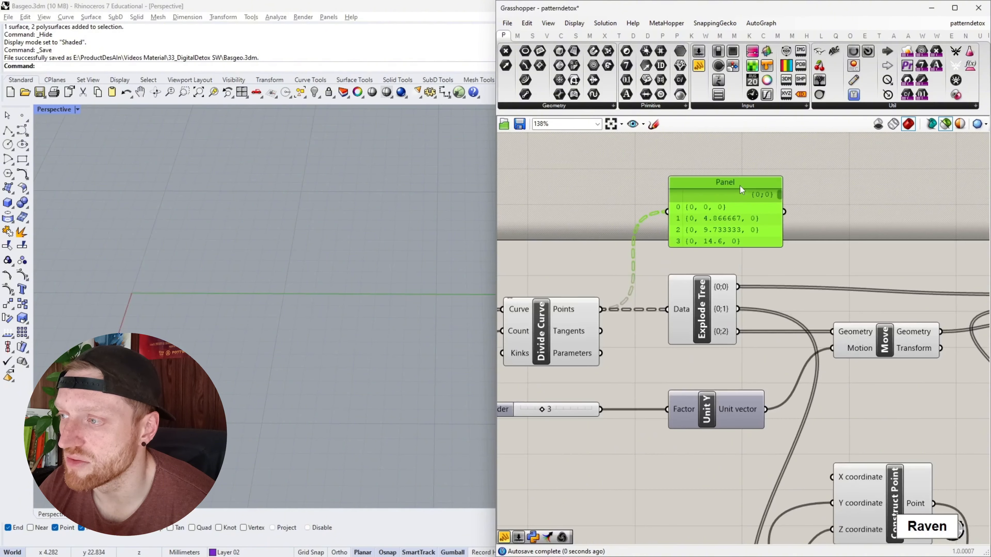
- Enlarge the points panel vertically and read through its coordinate lists branch by branch
left_click_drag(743, 166, 743, 162)
left_click_drag(743, 222, 745, 432)
left_click_drag(774, 271, 759, 228)
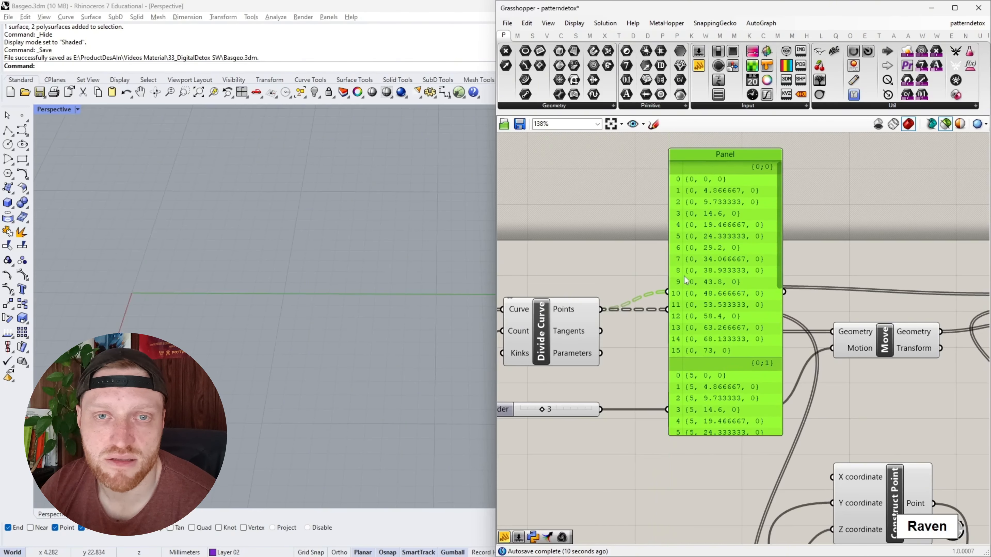
left_click_drag(782, 210, 774, 369)
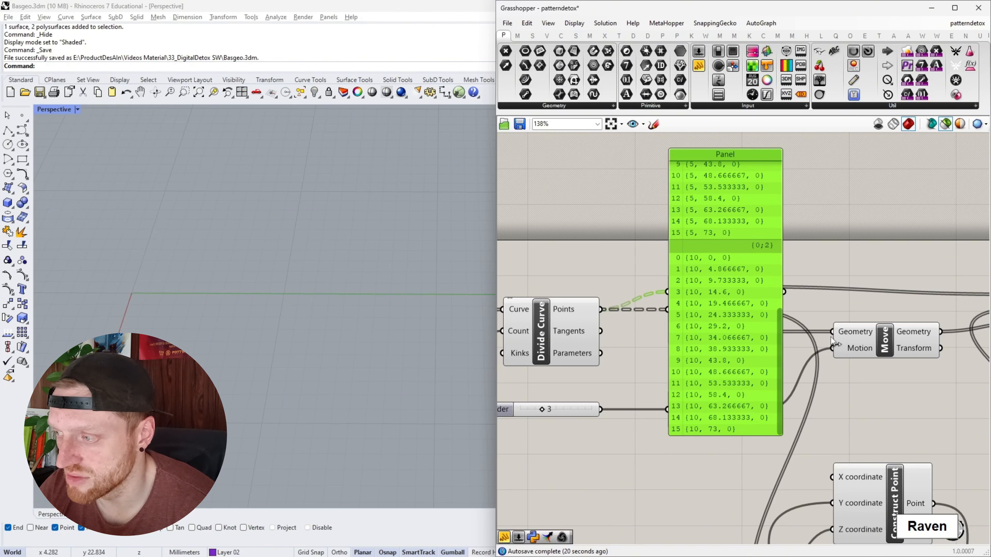
- Scroll the points panel back up, move it clear of Explode Tree, and preview the Explode Tree points
left_click_drag(780, 358, 784, 192)
left_click_drag(740, 228, 734, 90)
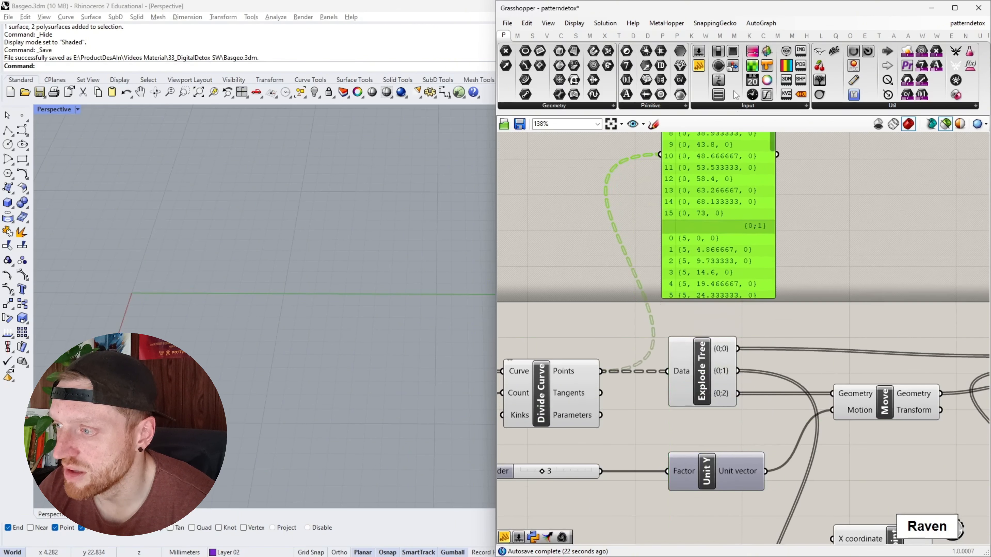
scroll(686, 364, "down", 2)
scroll(698, 404, "up", 4)
left_click(697, 404)
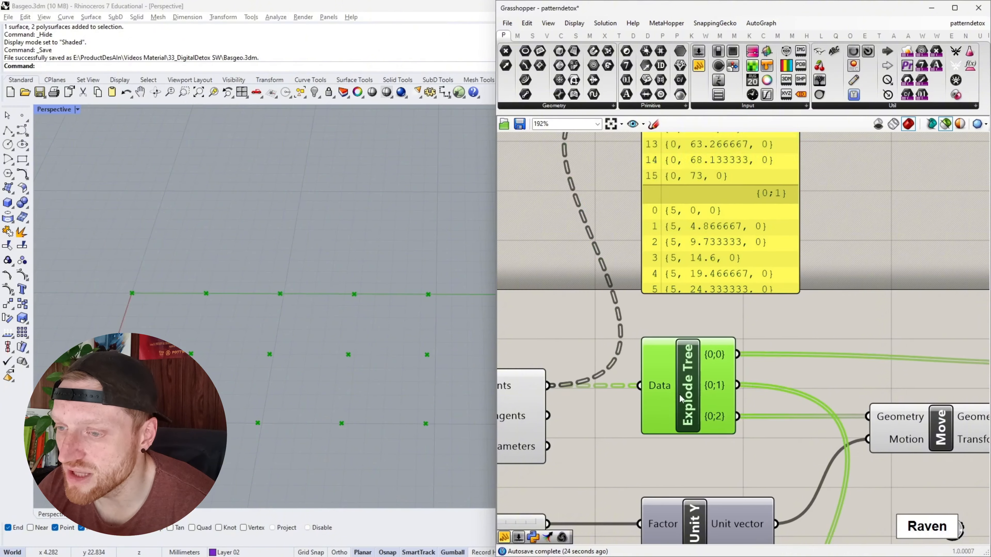
scroll(680, 395, "down", 4)
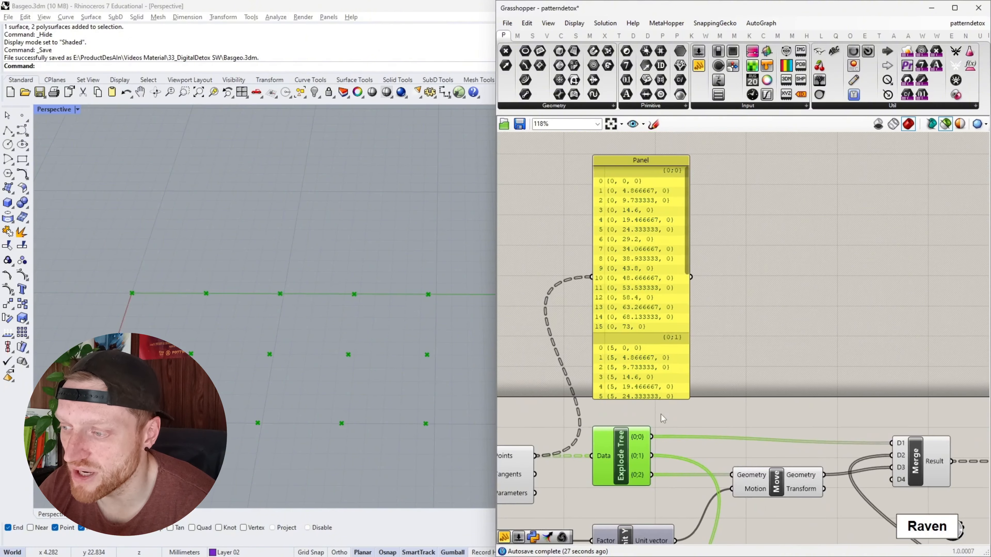
- Feed the panel from Explode Tree's {0;0} output, and replace that connection with the {0;1} output
left_click_drag(652, 437, 700, 266)
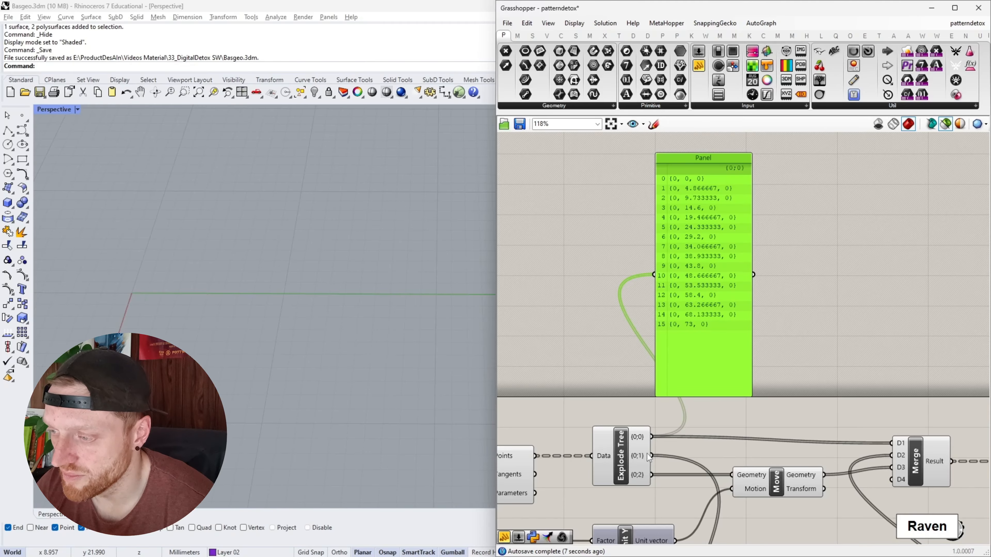
left_click_drag(663, 349, 653, 284)
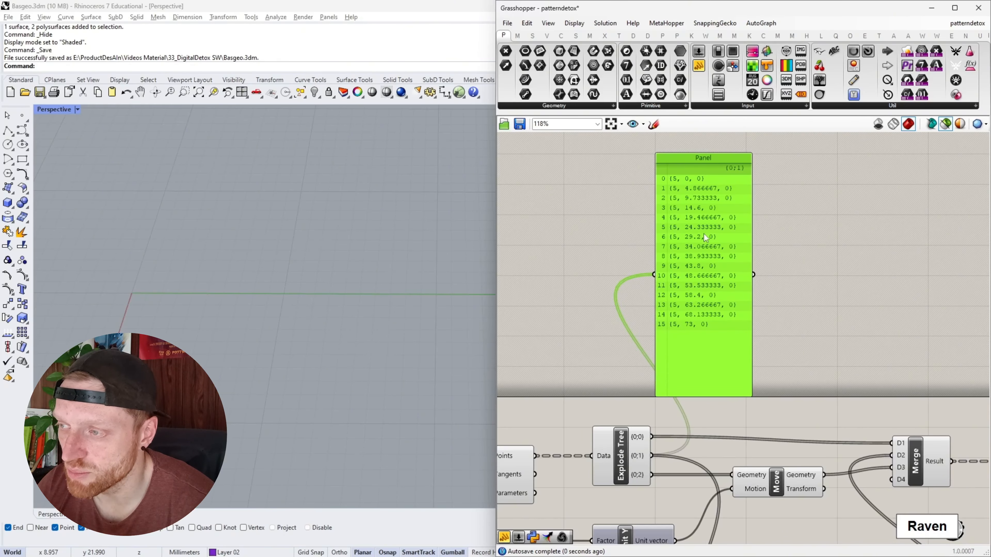
scroll(623, 322, "down", 3)
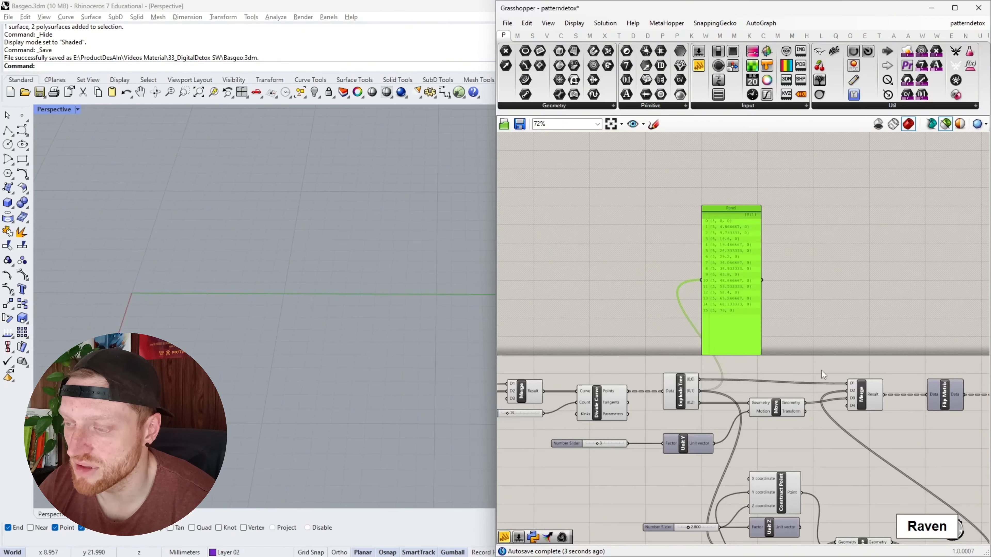
- Preview the three rows of Explode Tree points in the Perspective viewport
right_click_drag(721, 382, 662, 327)
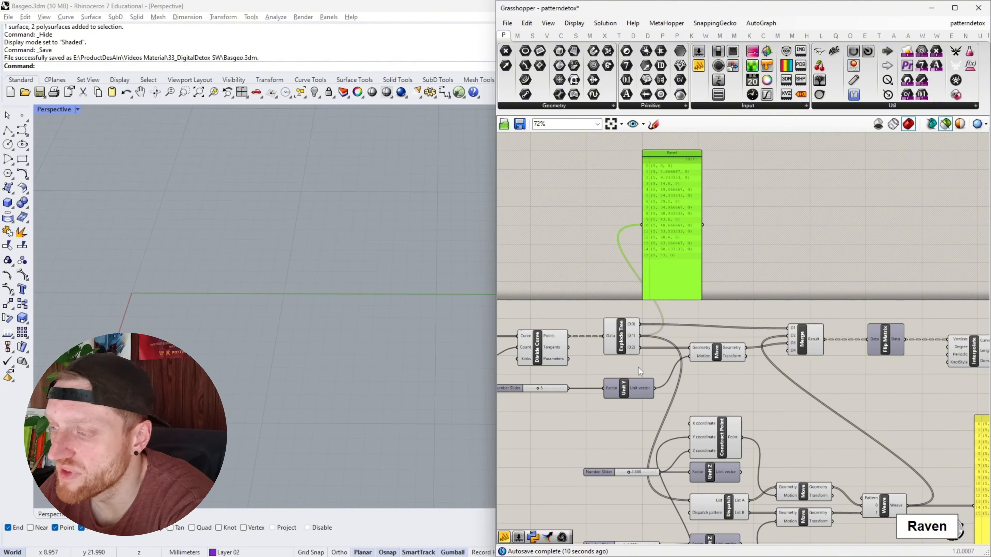
scroll(639, 371, "up", 5)
left_click(592, 295)
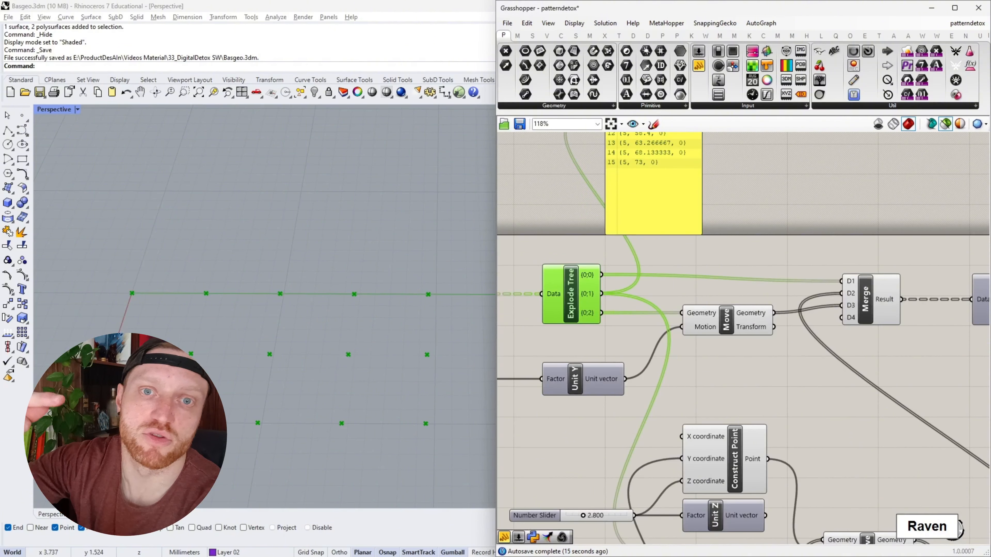
scroll(456, 344, "down", 3)
scroll(456, 343, "down", 4)
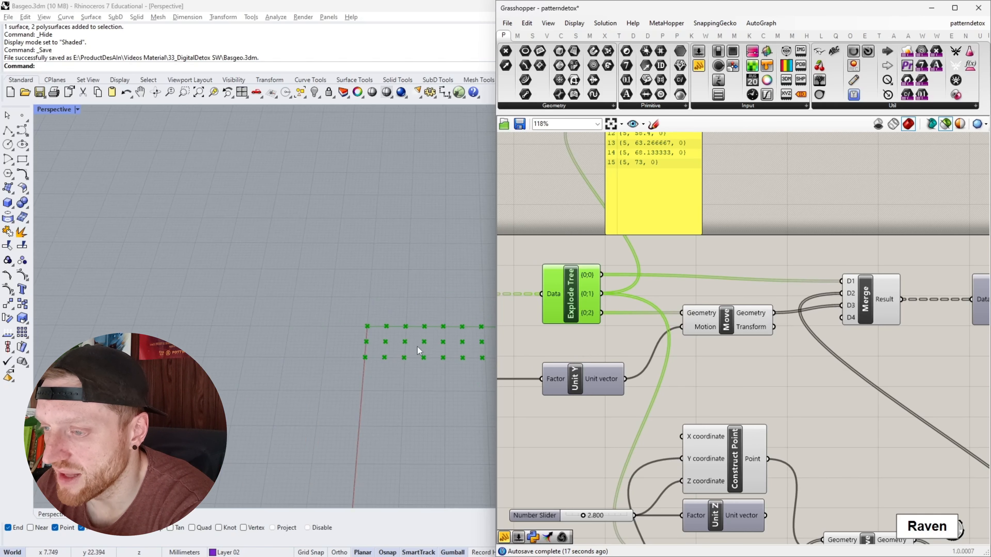
scroll(356, 311, "up", 4)
- Add a trial Unit Z component between the upper Move and Construct Point components
right_click_drag(662, 375, 645, 281)
scroll(616, 356, "down", 3)
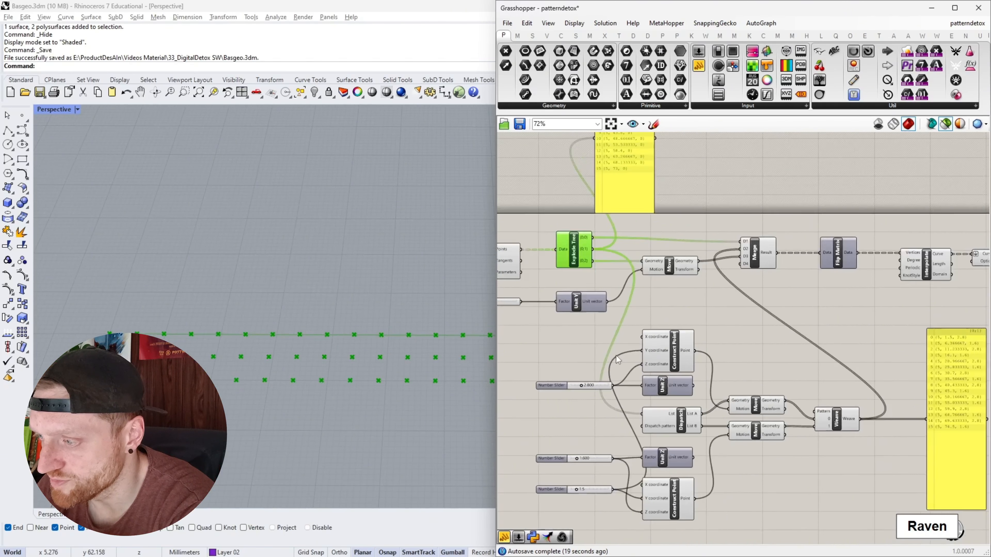
scroll(633, 381, "up", 3)
right_click_drag(652, 409, 639, 364)
scroll(638, 365, "down", 1)
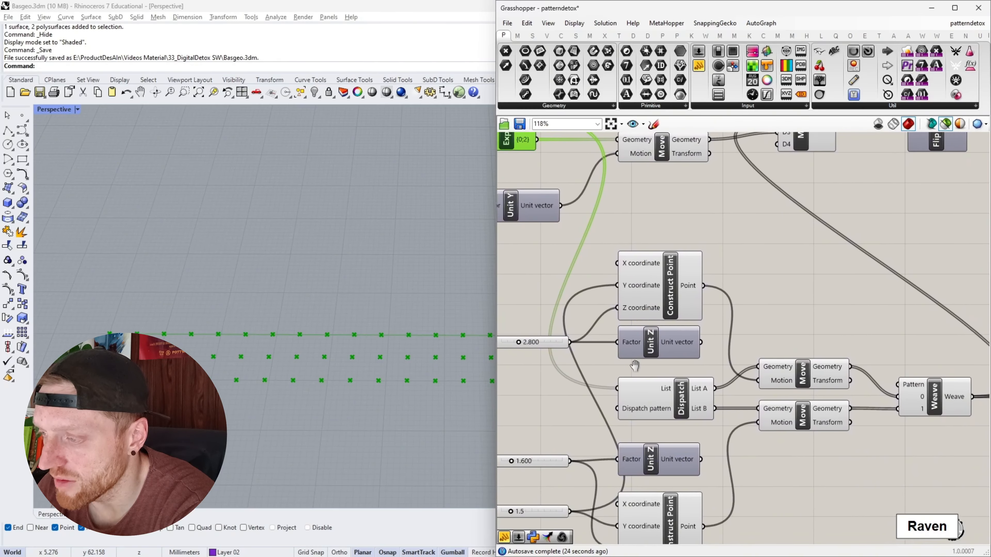
right_click_drag(638, 405, 662, 489)
double_click(659, 332)
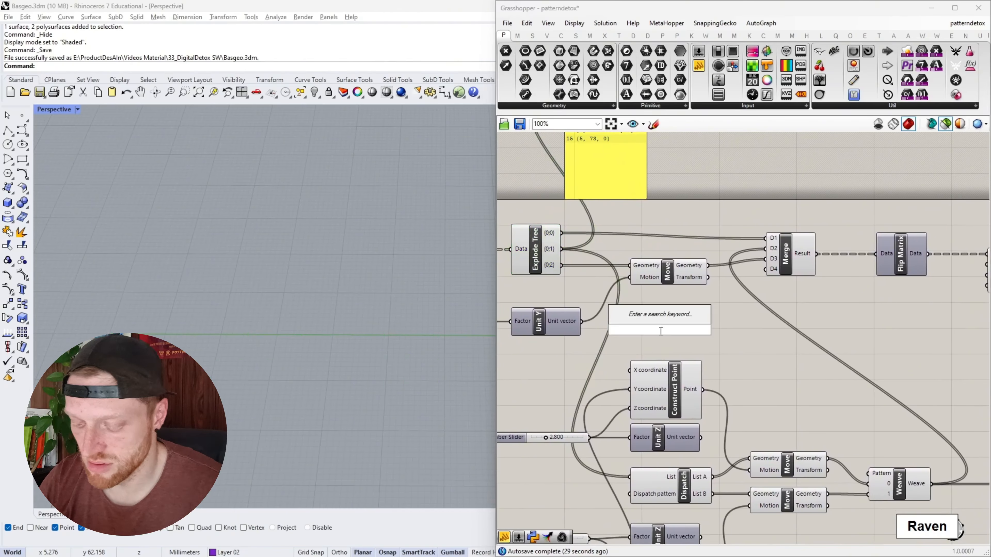
type("unit")
left_click(640, 237)
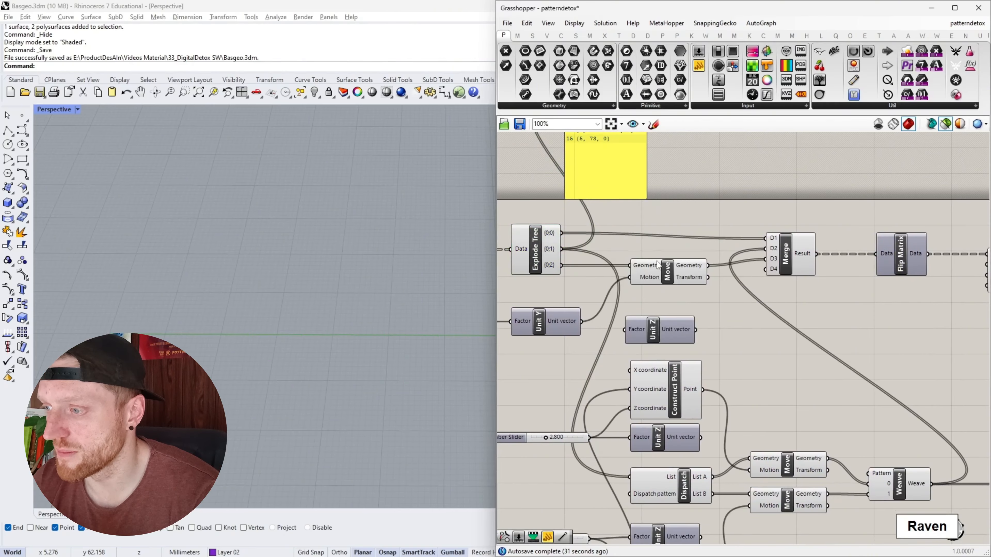
- Add a Move component beside the trial Unit Z, connecting Unit vector to Motion and Explode Tree's {0;1} output to Geometry
double_click(748, 345)
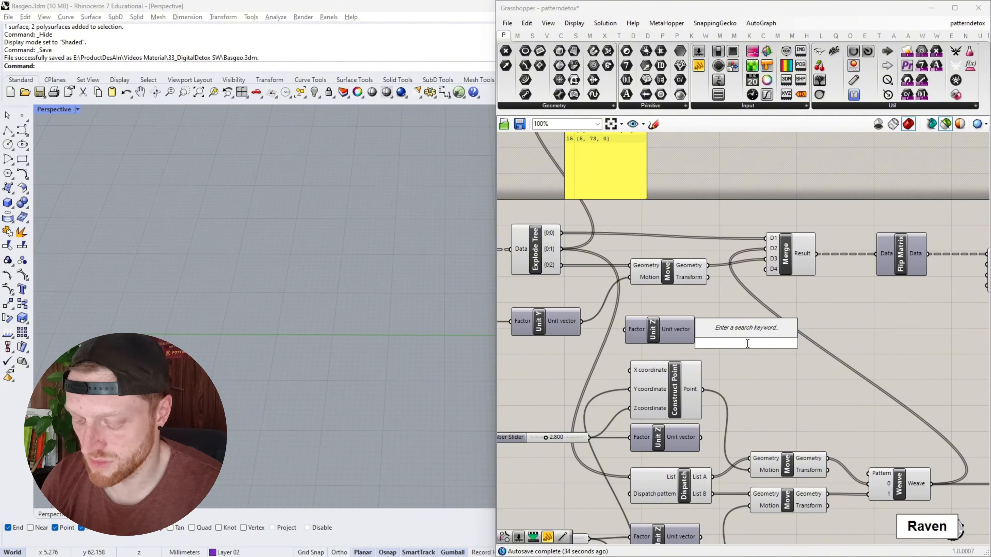
type("move")
key("Return")
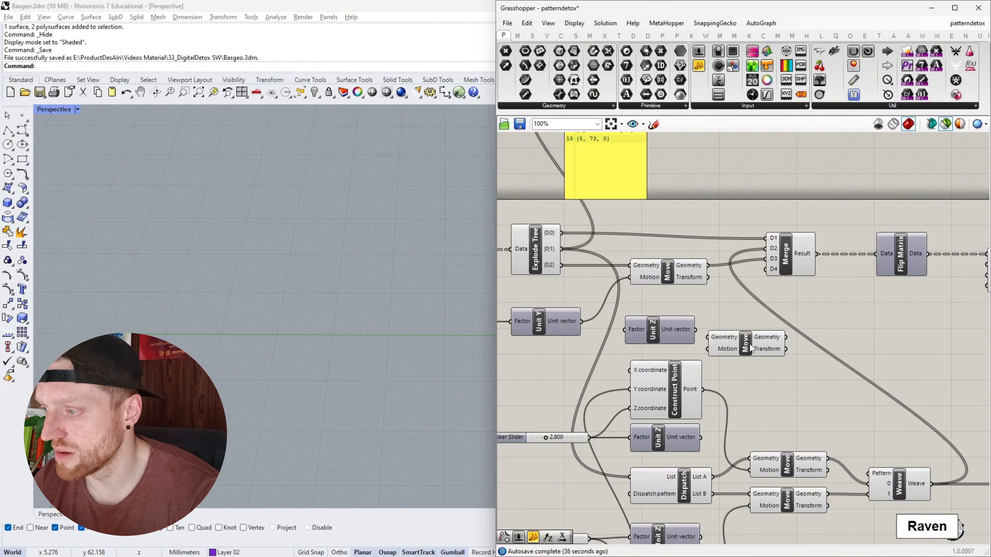
left_click_drag(751, 347, 793, 334)
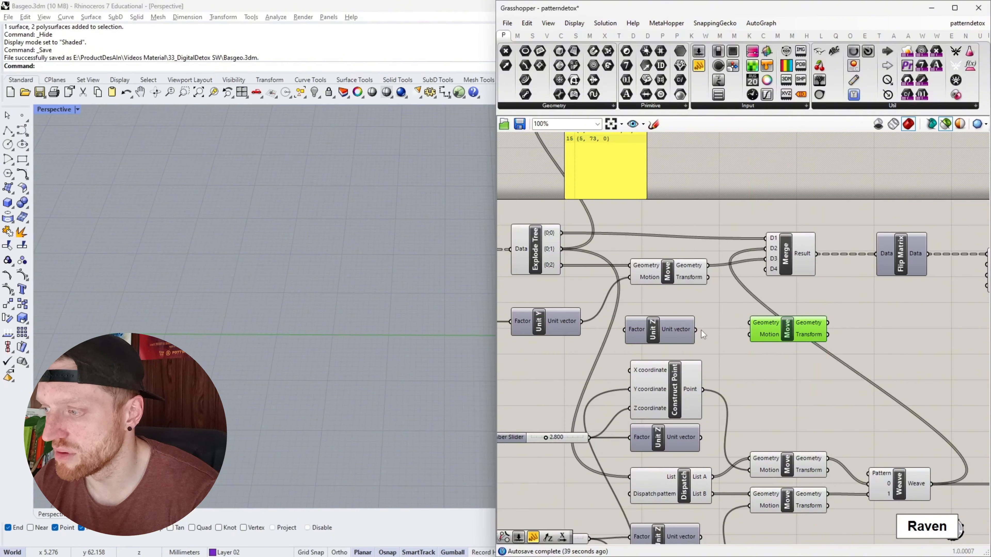
left_click(710, 337)
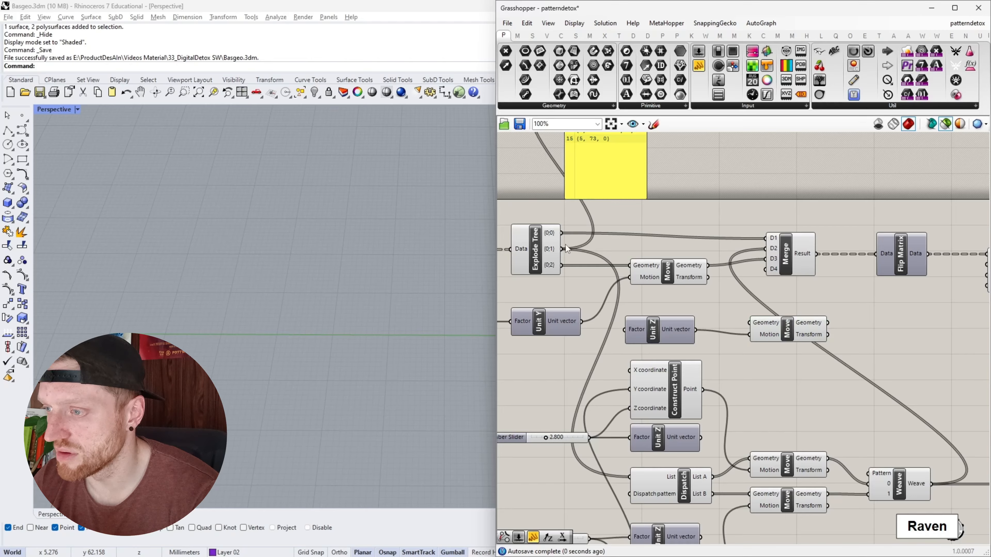
left_click_drag(728, 303, 750, 322)
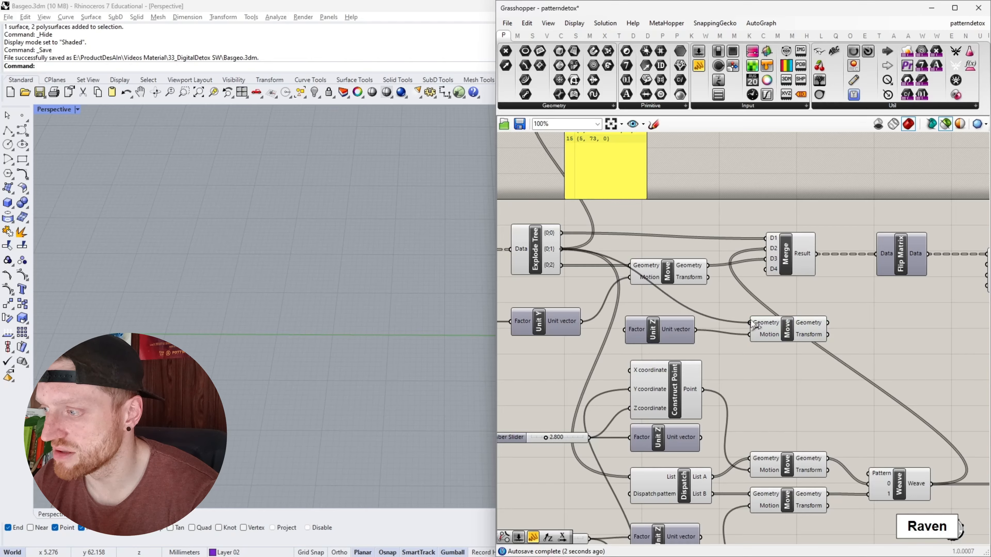
- Add a number slider with value 5 for the trial Unit Z's Factor, preview the moved points, and reduce it to 4
double_click(525, 382)
type("5")
key("Return")
left_click(790, 325)
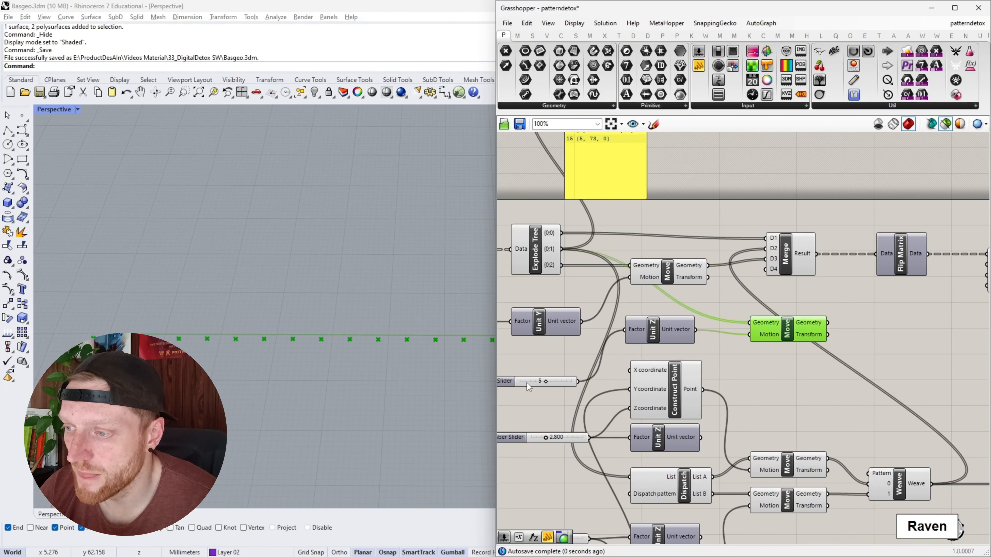
left_click_drag(547, 382, 533, 385)
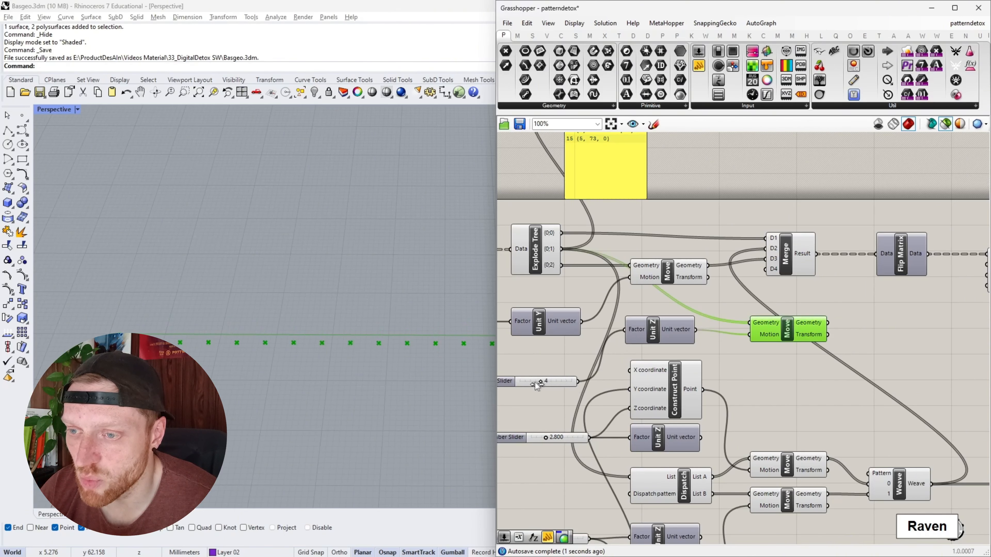
- Preview the moved points together with the Explode Tree points and lower the trial slider to 2
left_click(535, 256, "shift")
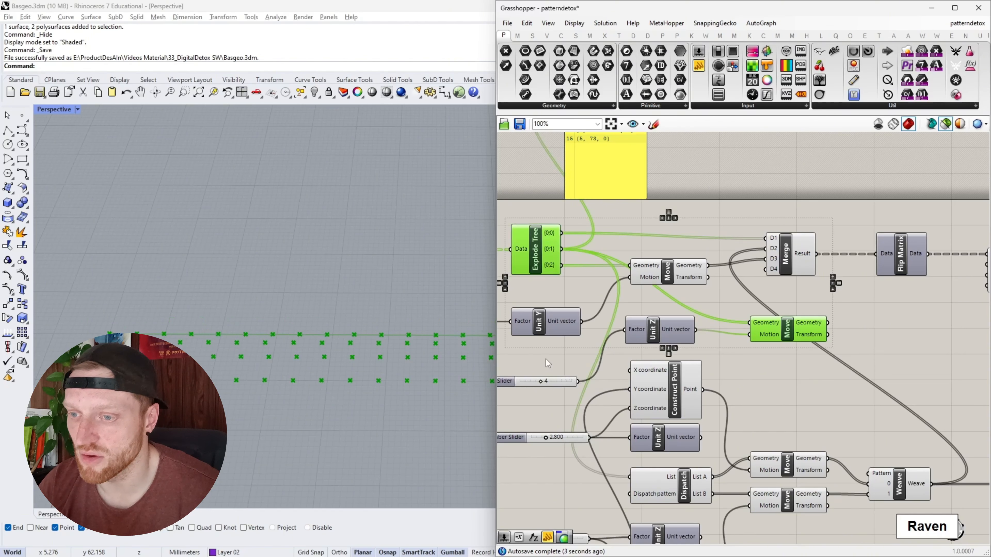
right_click_drag(311, 344, 307, 290)
scroll(118, 224, "up", 3)
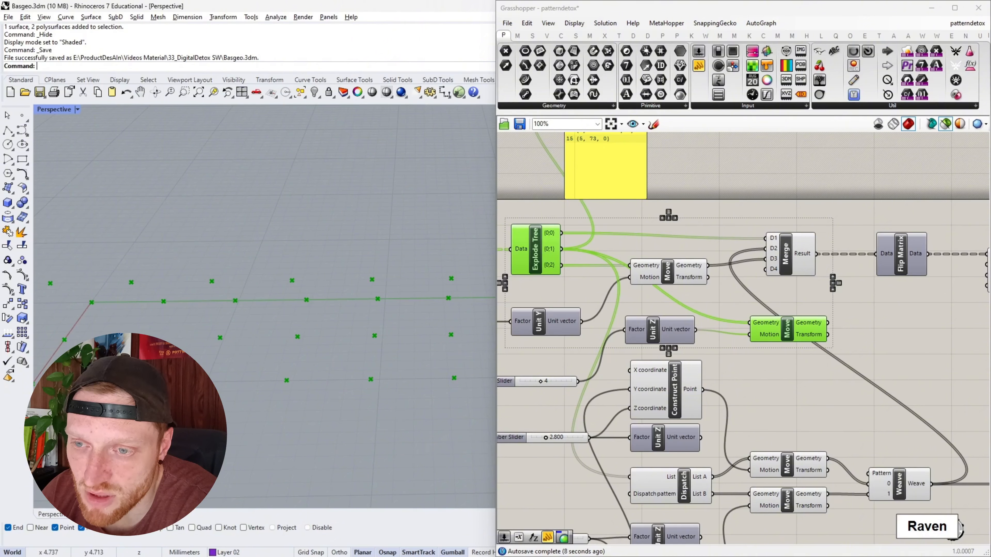
mouse_move(540, 385)
left_mouse_down()
mouse_move(522, 383)
mouse_move(568, 385)
mouse_move(531, 384)
left_mouse_up()
- Remove the trial slider, Unit Z and Move components while restoring Explode Tree and its connections
right_click_drag(668, 376, 669, 334)
key("Delete")
left_click(660, 293)
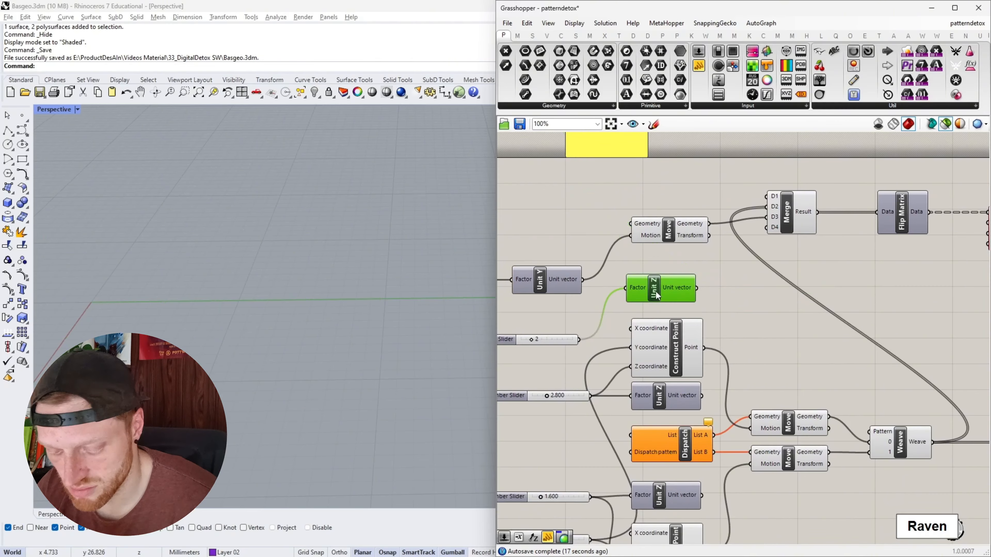
key("ctrl+z")
key("ctrl+z")
key("ctrl+z")
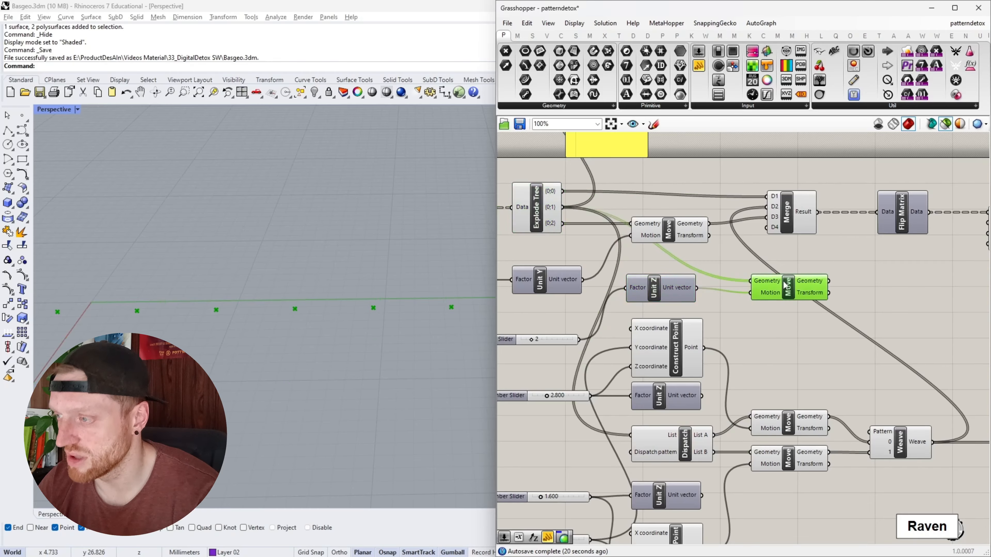
key("ctrl+z")
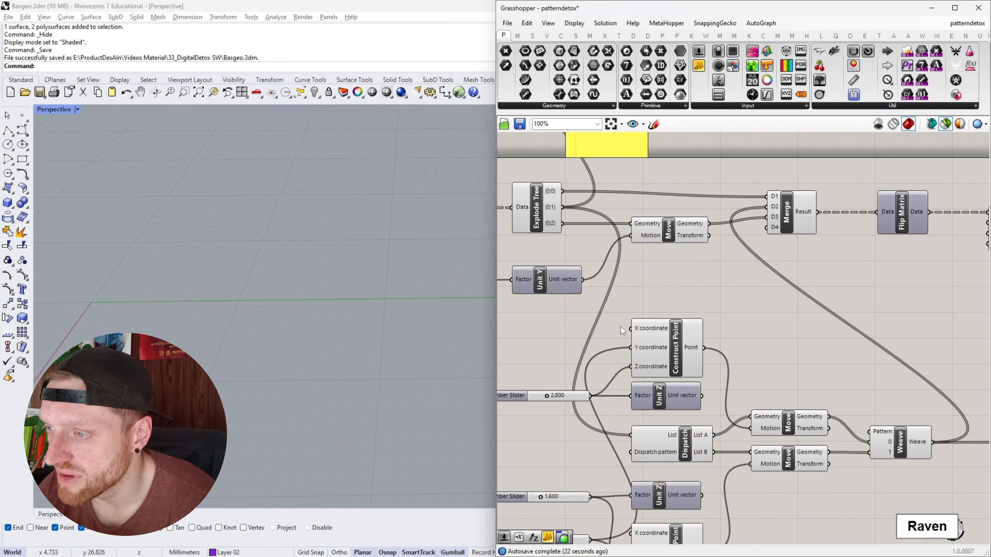
- Examine the lower component group where Dispatch splits the points for the two Move components and Weave
right_click_drag(607, 288, 605, 209)
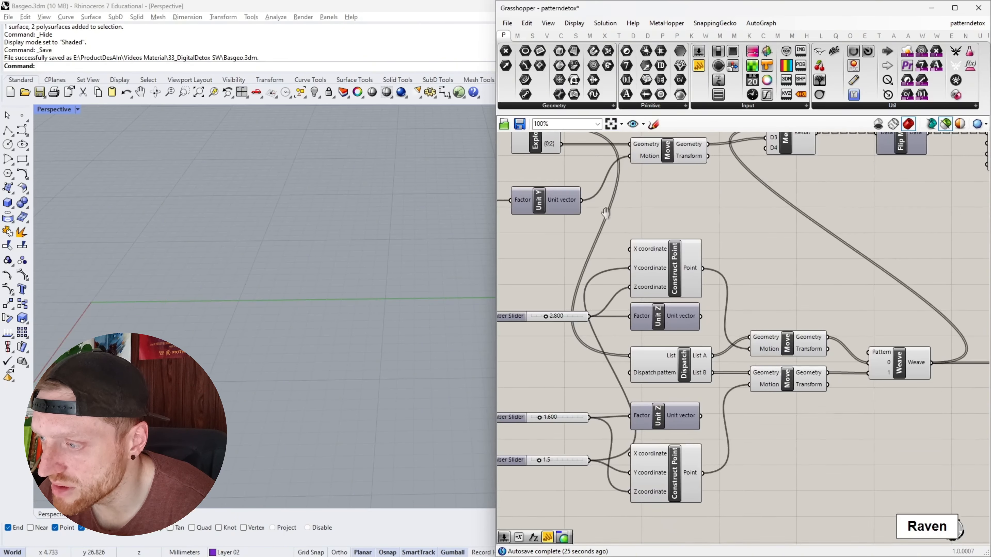
right_click_drag(670, 319, 648, 284)
scroll(660, 318, "up", 1)
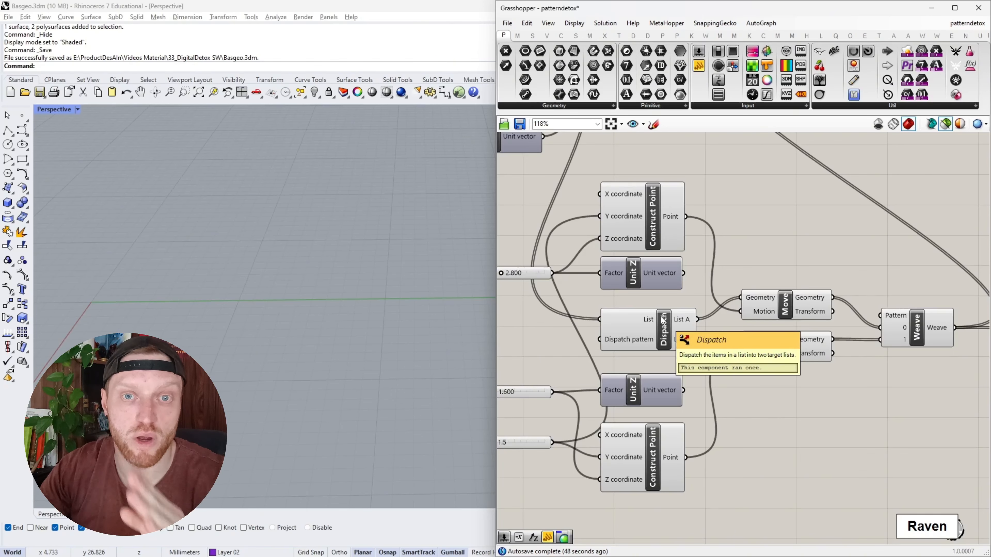
scroll(663, 320, "down", 2)
right_click_drag(766, 315, 712, 314)
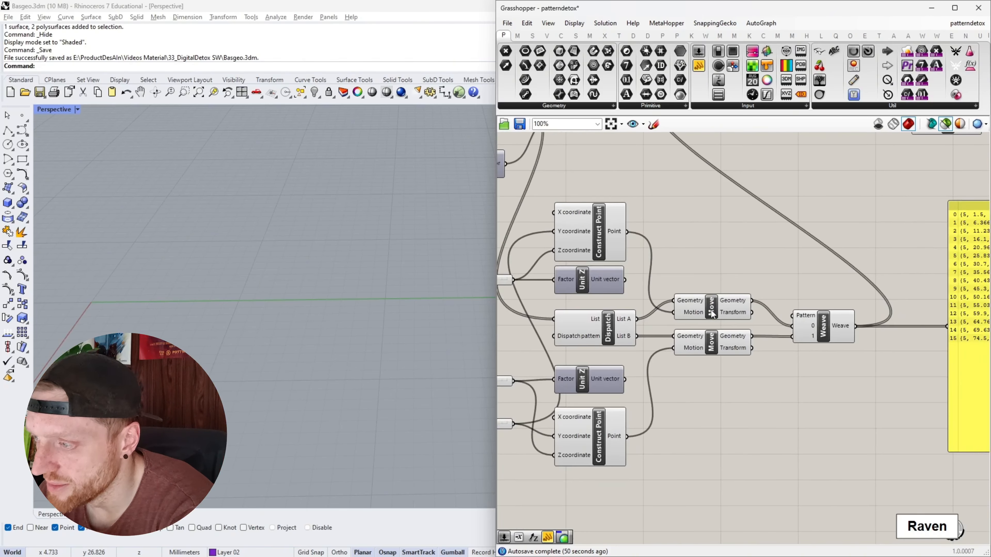
left_click(713, 314)
scroll(597, 329, "up", 1)
scroll(577, 318, "down", 3)
- Add a panel below Merge and connect Explode Tree's {0;1} output to it
right_click_drag(573, 315, 656, 378)
scroll(738, 304, "up", 1)
double_click(739, 304)
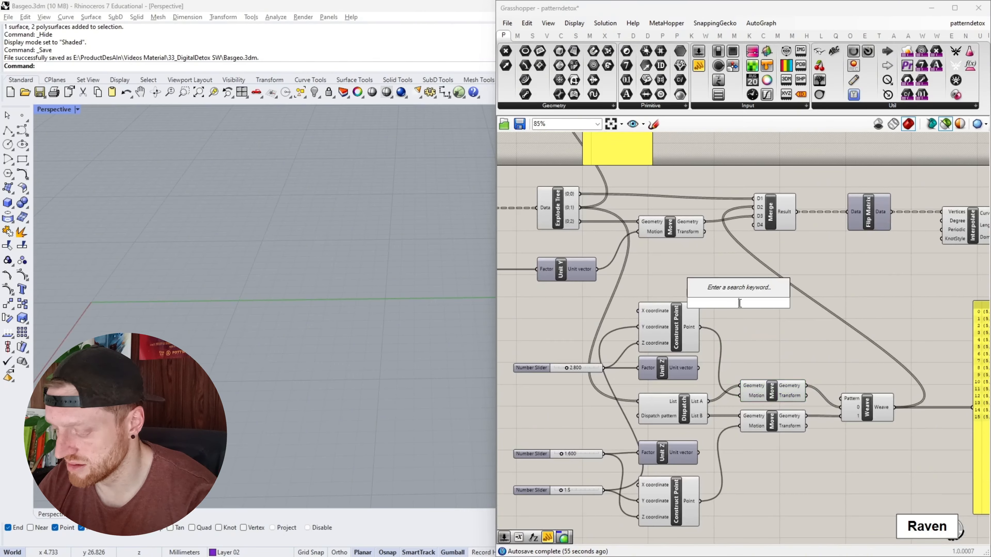
type("panel")
key("Return")
left_click_drag(734, 308, 775, 298)
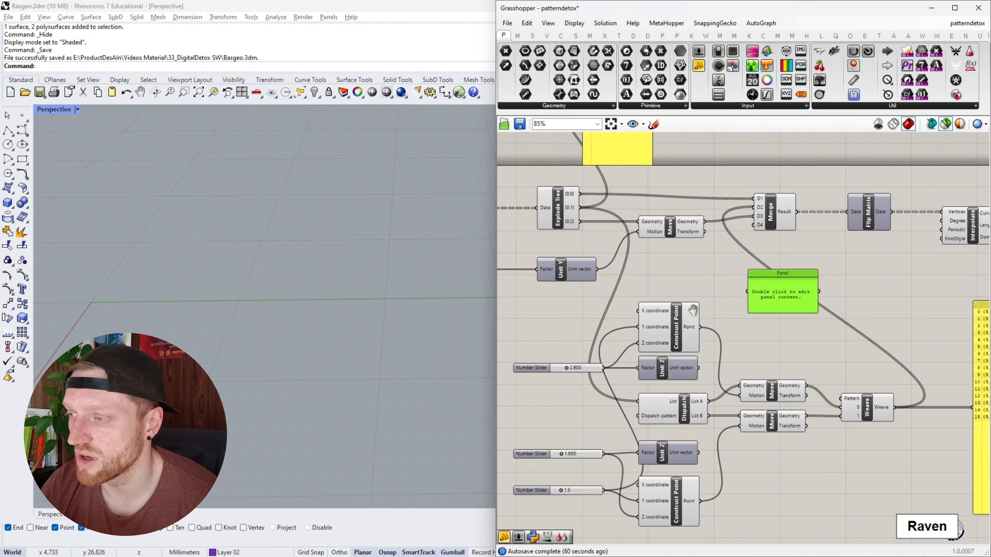
right_click_drag(689, 306, 682, 354)
left_click_drag(564, 260, 741, 344)
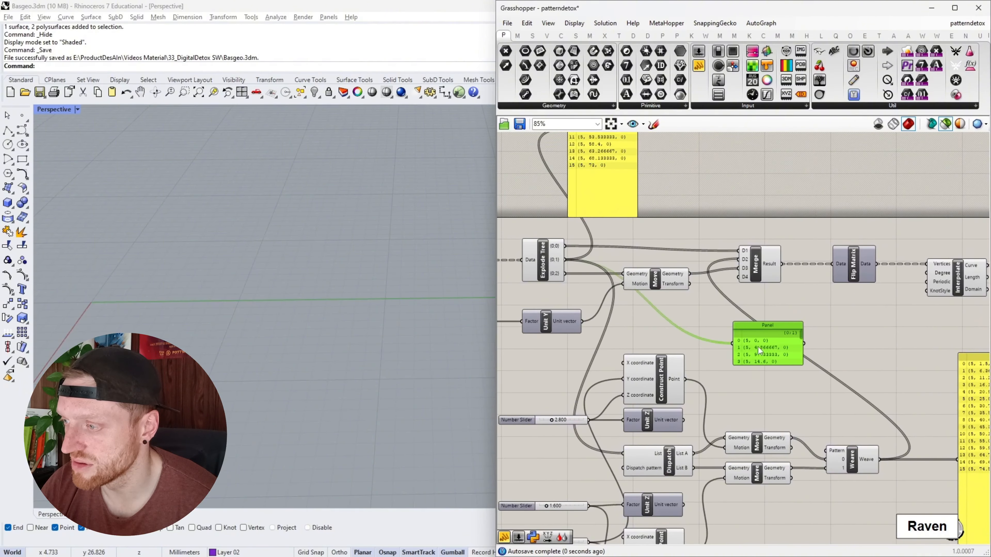
- Enlarge the new panel vertically to show items 0 to 15 and place it directly beneath Merge
scroll(758, 347, "up", 3)
left_click(772, 381)
left_click_drag(770, 378, 771, 521)
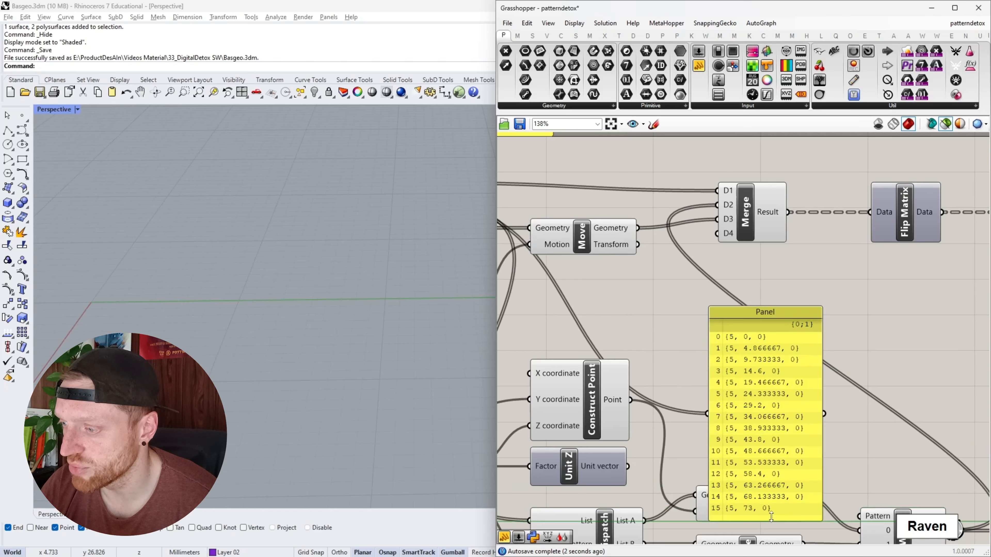
left_click_drag(760, 322, 724, 265)
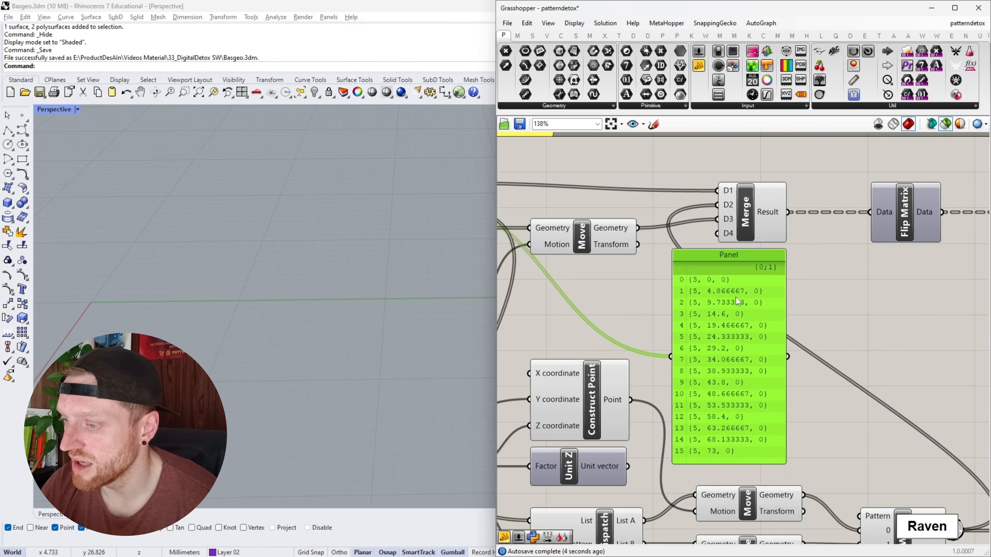
right_click_drag(735, 298, 739, 303)
- Add a Dispatch component and place it below the upper Move, between Unit Y and the new panel
double_click(820, 323)
type("dispatch")
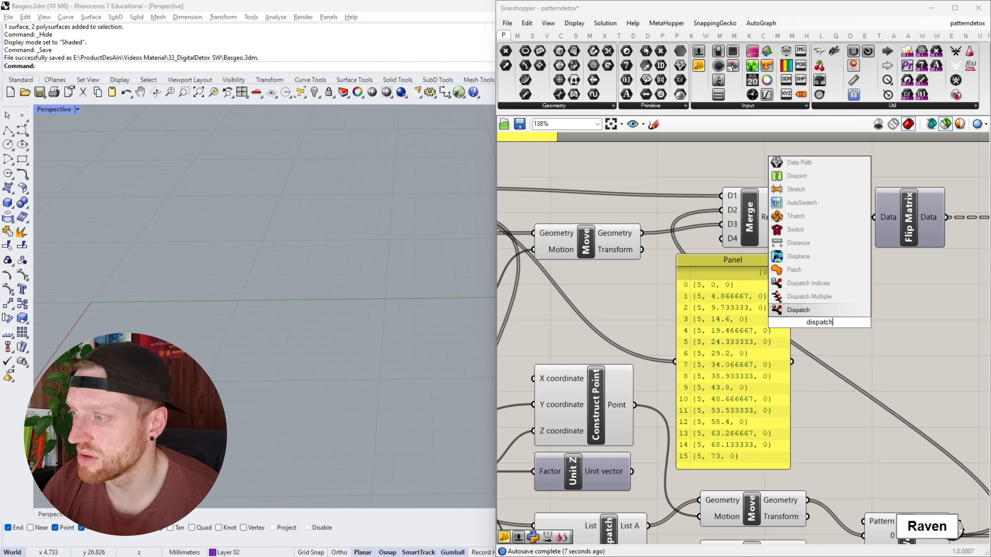
key("Return")
left_click_drag(817, 312, 599, 306)
right_click_drag(599, 306, 718, 329)
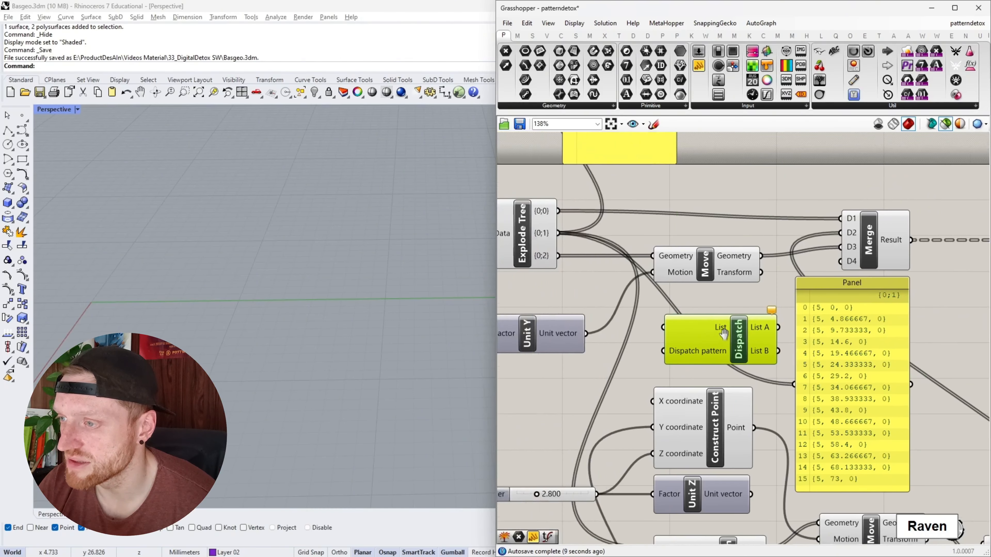
- Connect Explode Tree's {0;1} output to the new Dispatch's List input and show List A in the panel below Merge
left_click_drag(558, 234, 675, 329)
right_click_drag(773, 334, 723, 329)
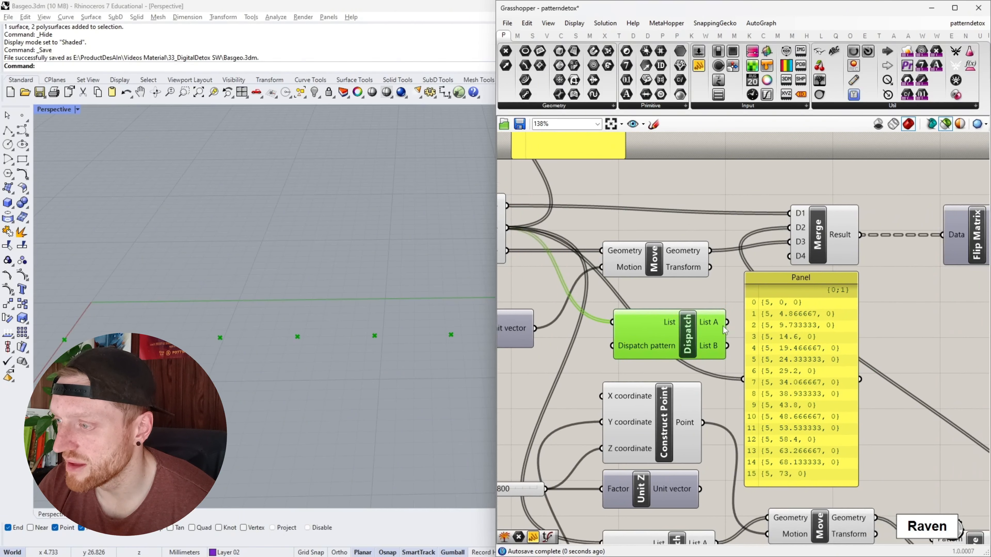
scroll(804, 315, "up", 5)
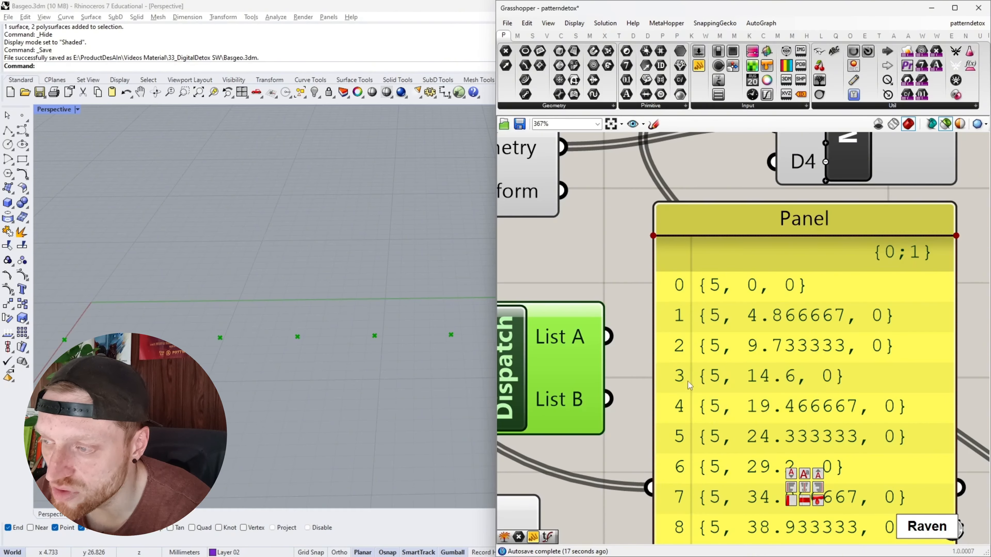
left_click_drag(609, 336, 649, 488)
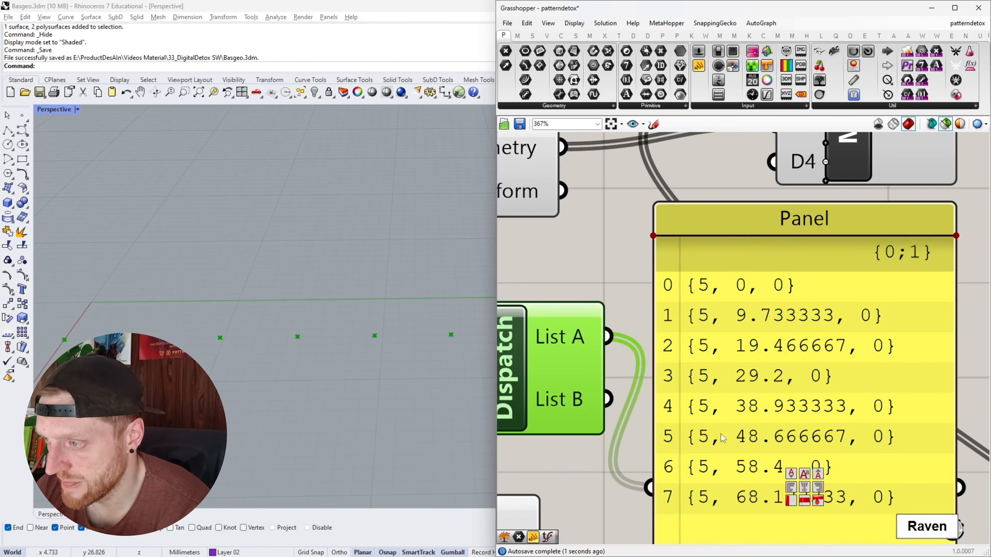
scroll(614, 382, "down", 5)
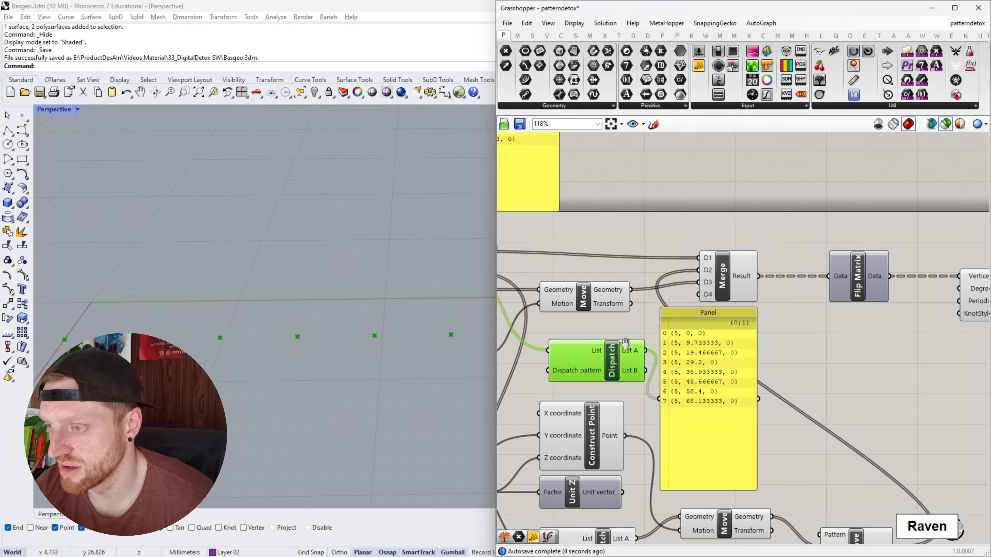
- Switch the panel's source from Explode Tree's {0;1} to Dispatch's List A and then List B to compare the lists
left_click_drag(512, 282, 713, 411)
scroll(756, 357, "up", 3)
scroll(738, 341, "up", 1)
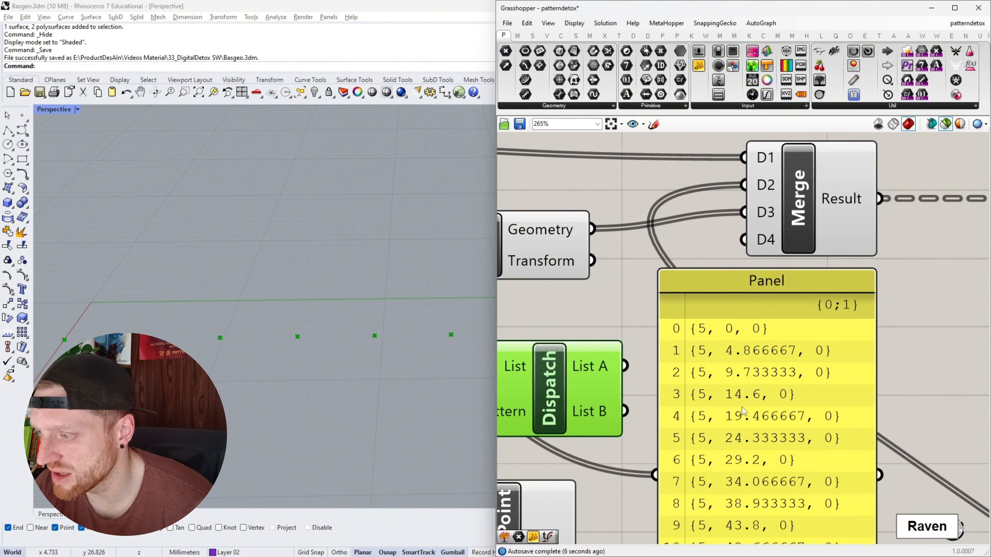
left_click_drag(625, 366, 655, 475)
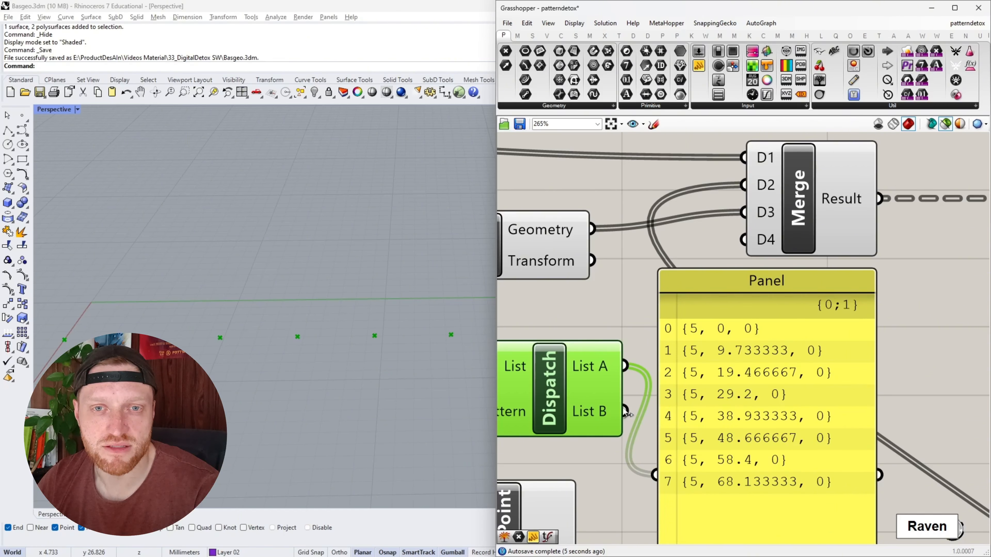
left_click_drag(626, 412, 657, 475)
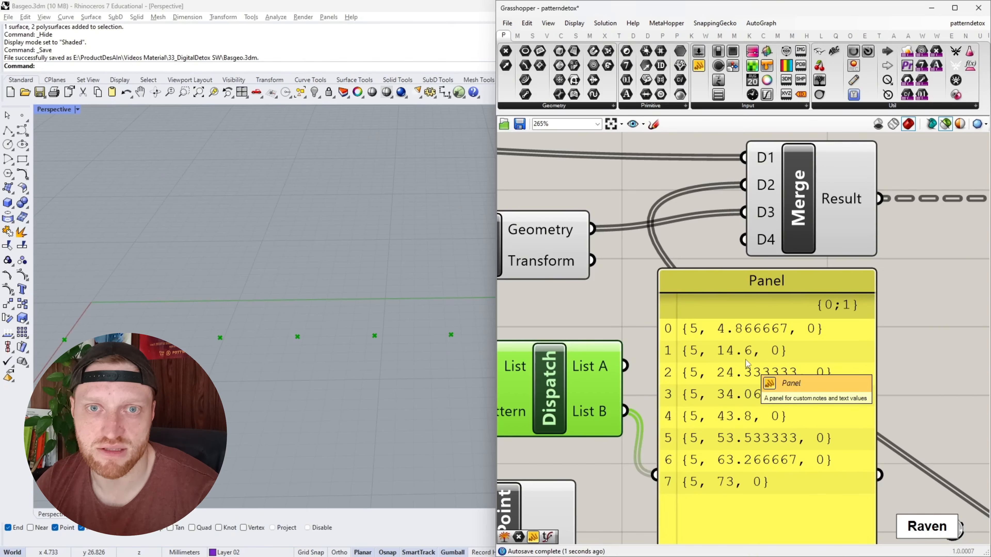
- Add a panel below Unit Y containing the values 1, 0 and 0 on separate lines
right_click_drag(656, 396, 807, 390)
scroll(630, 410, "up", 1)
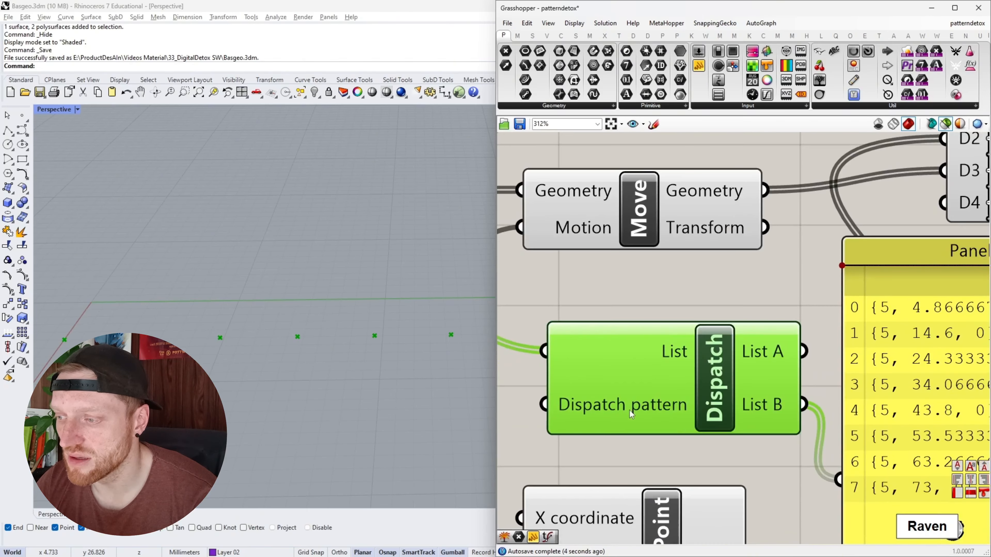
mouse_move(620, 408)
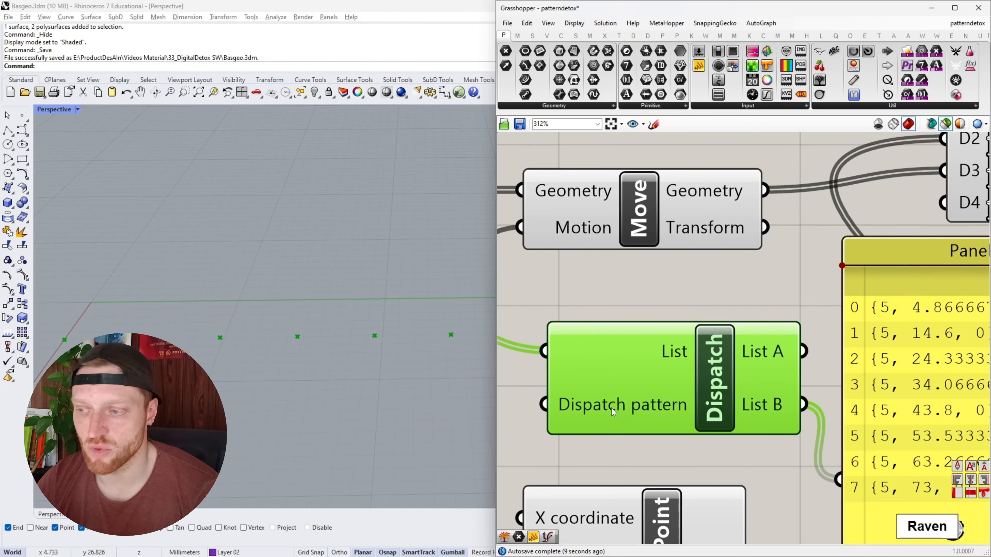
scroll(611, 409, "down", 3)
double_click(598, 429)
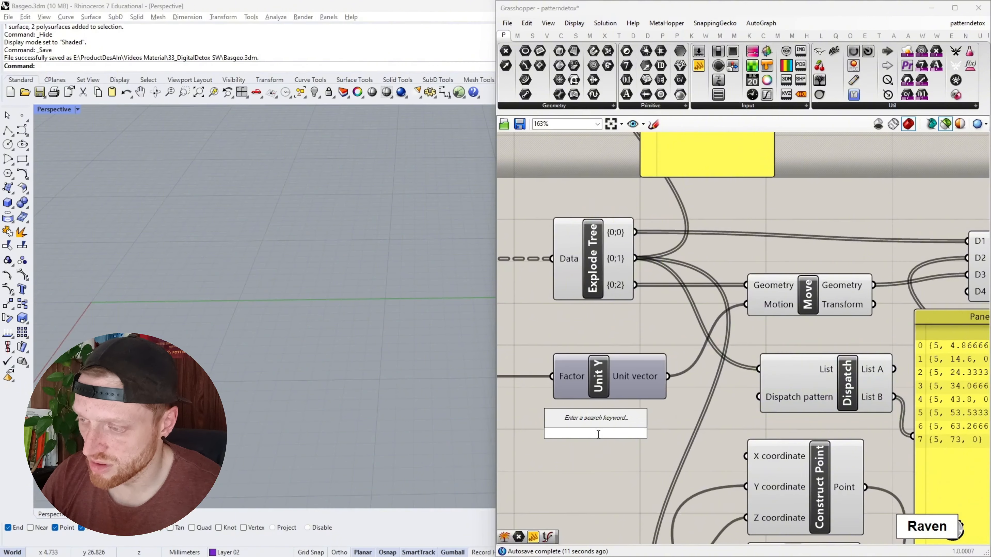
type("//")
key("Return")
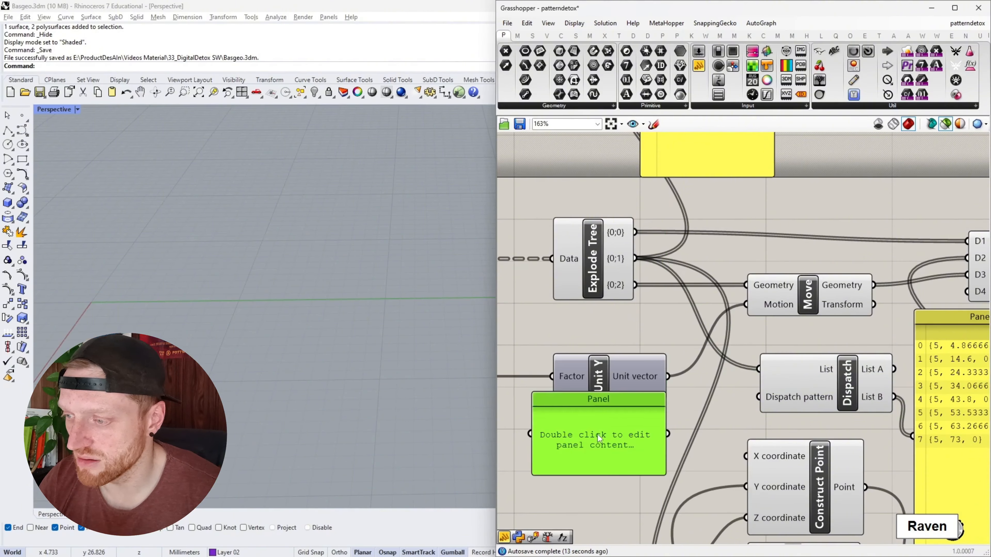
double_click(597, 434)
type("t")
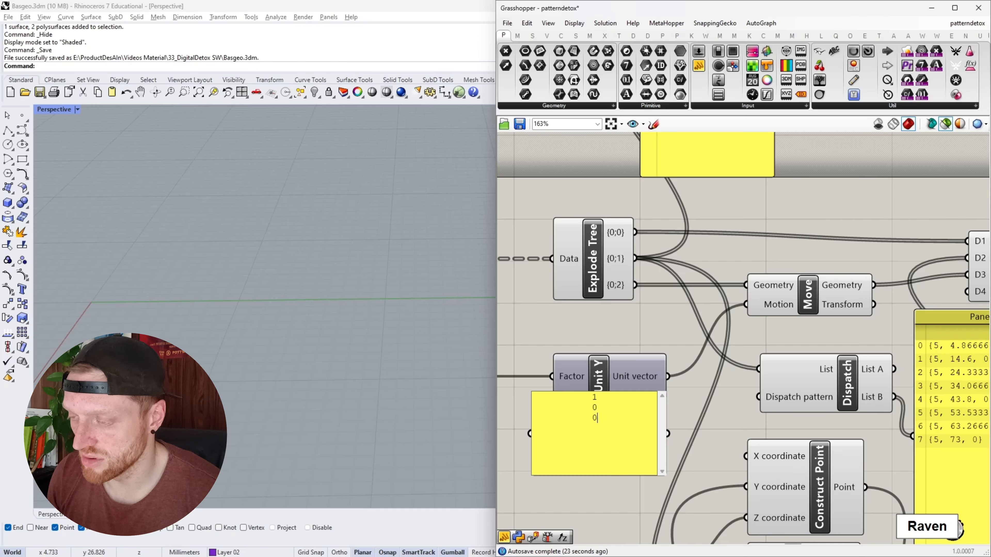
left_click(714, 443)
- Turn off Multiline Data for the 1, 0, 0 panel and connect it to the new Dispatch's pattern input
right_click(603, 438)
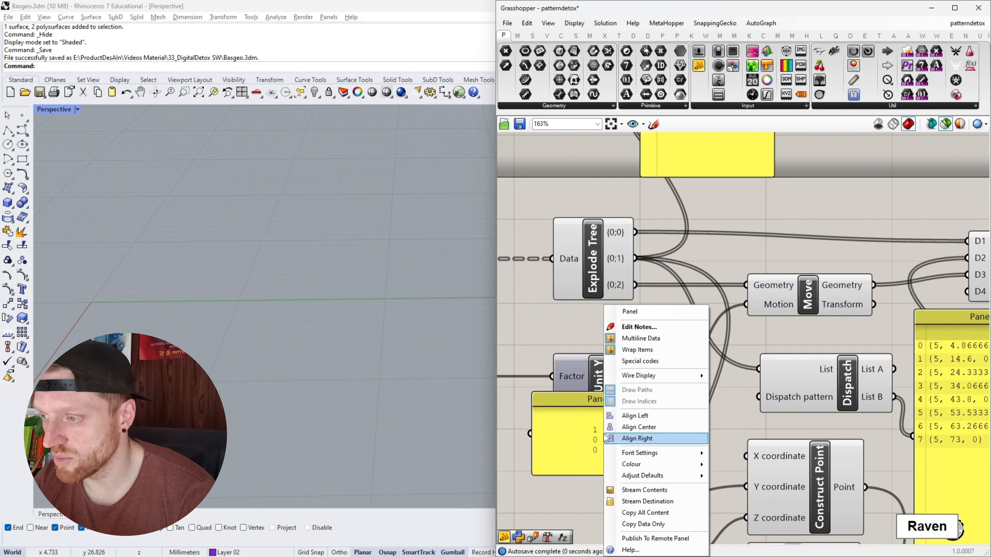
left_click(639, 340)
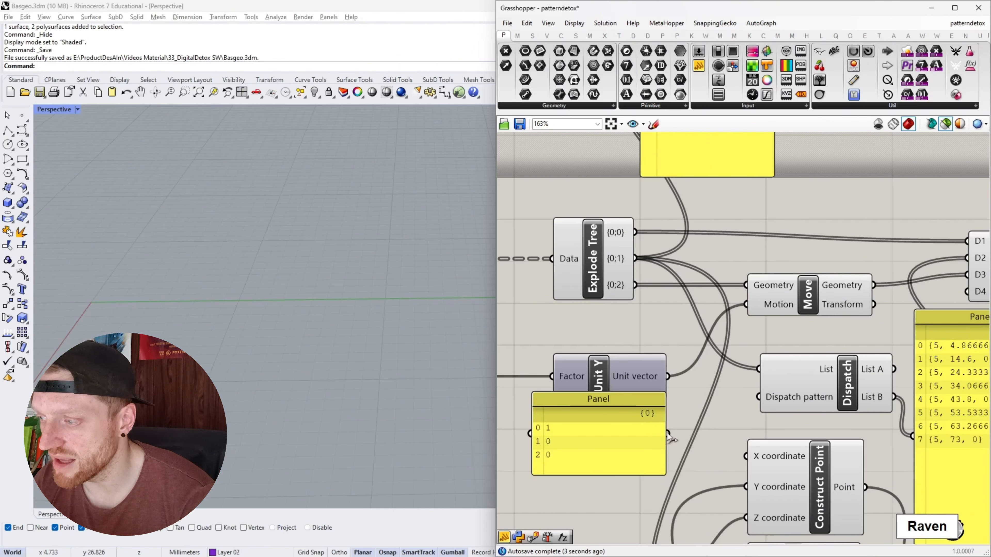
left_click_drag(667, 433, 759, 396)
right_click_drag(751, 392, 742, 370)
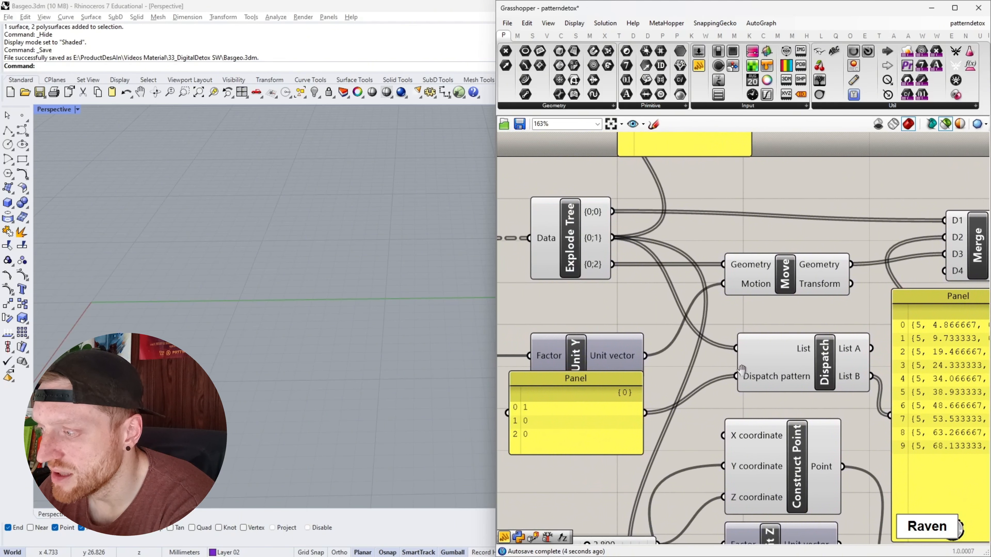
right_click_drag(849, 397, 791, 391)
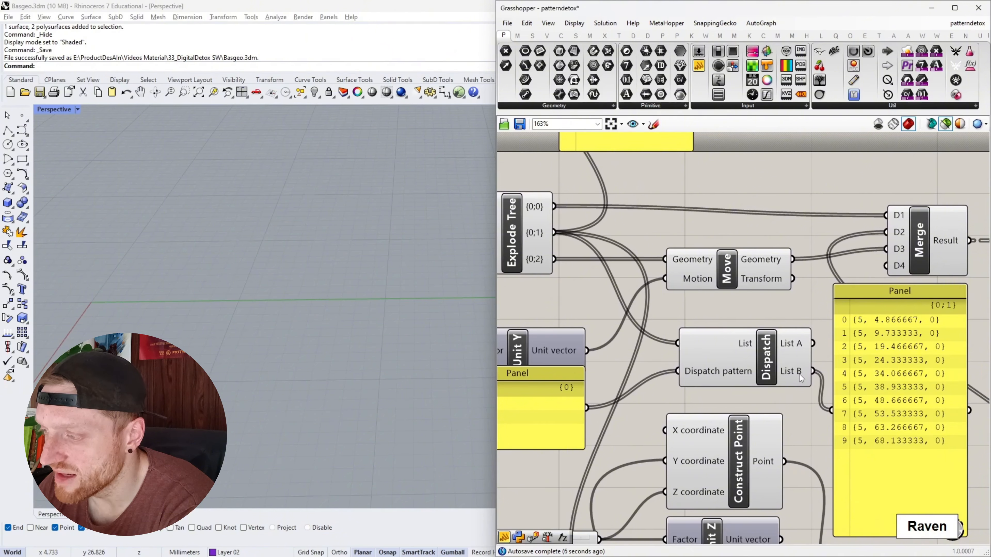
right_click_drag(846, 440, 925, 431)
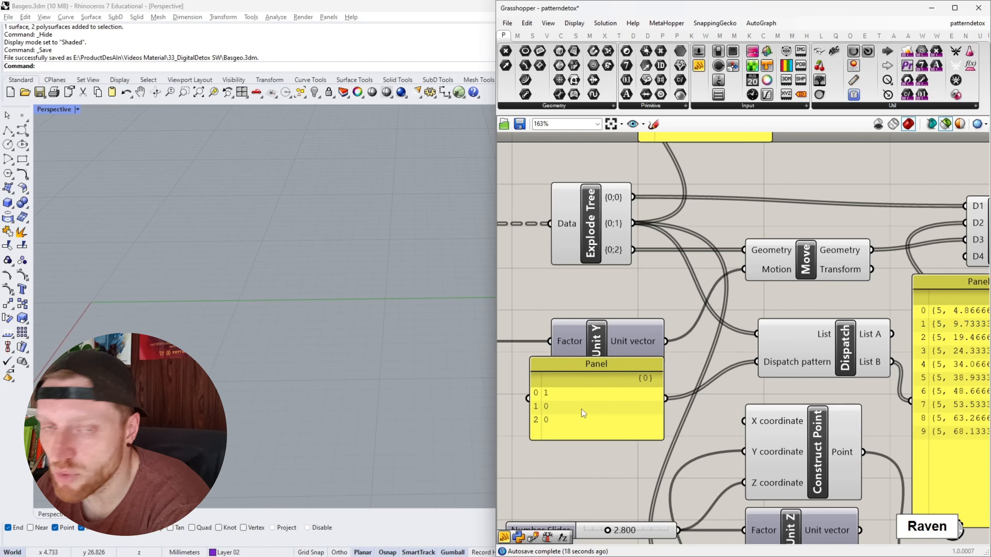
- Delete the test Dispatch, its pattern panel below Unit Y and the output panel below Merge
scroll(690, 351, "right", 3)
scroll(694, 351, "down", 2)
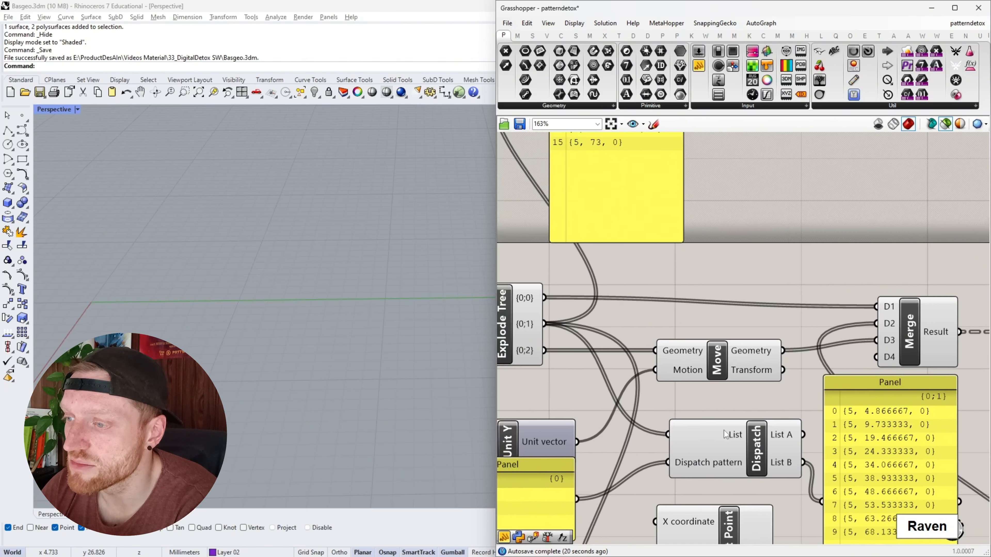
right_click_drag(581, 270, 607, 260)
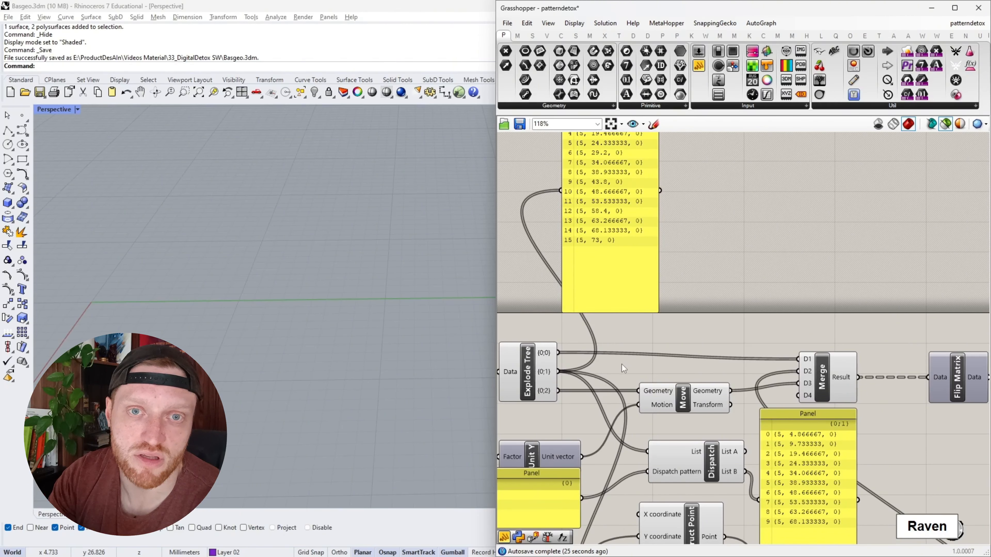
left_click(654, 467)
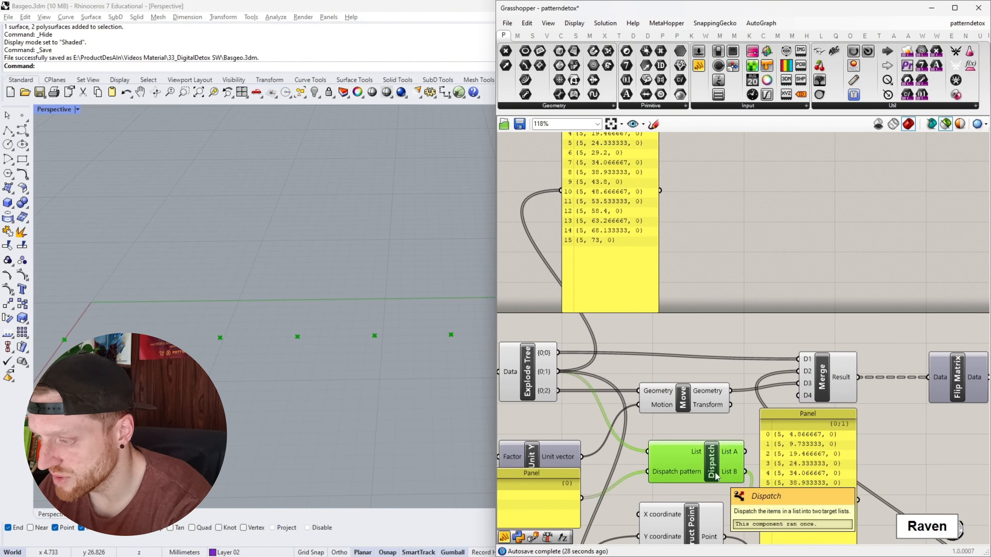
key("Delete")
left_click(565, 507)
key("Delete")
left_click(777, 488)
right_click_drag(778, 485, 771, 359)
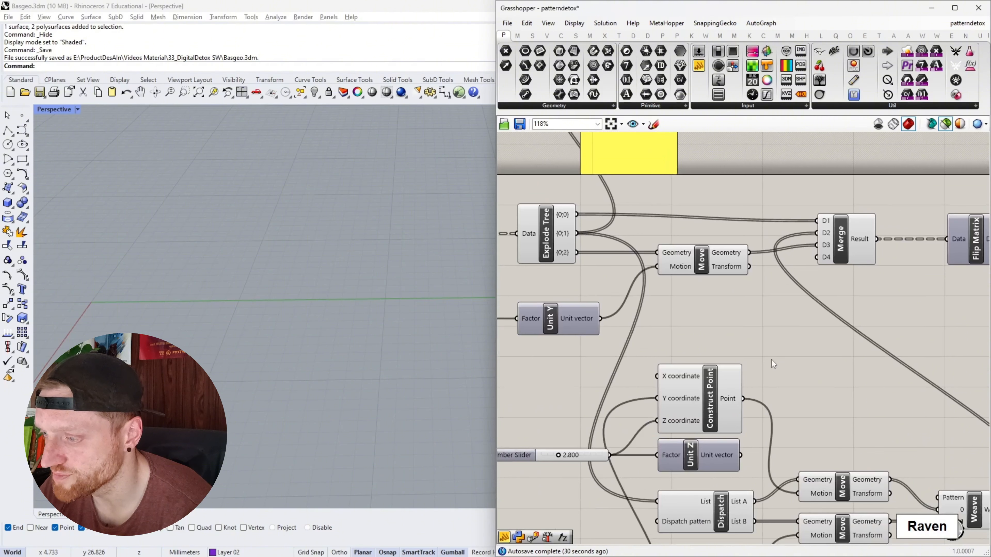
- Examine the lower Dispatch pattern, the Move component's Motion input and the sliders driving the Construct Point vectors
scroll(687, 457, "up", 2)
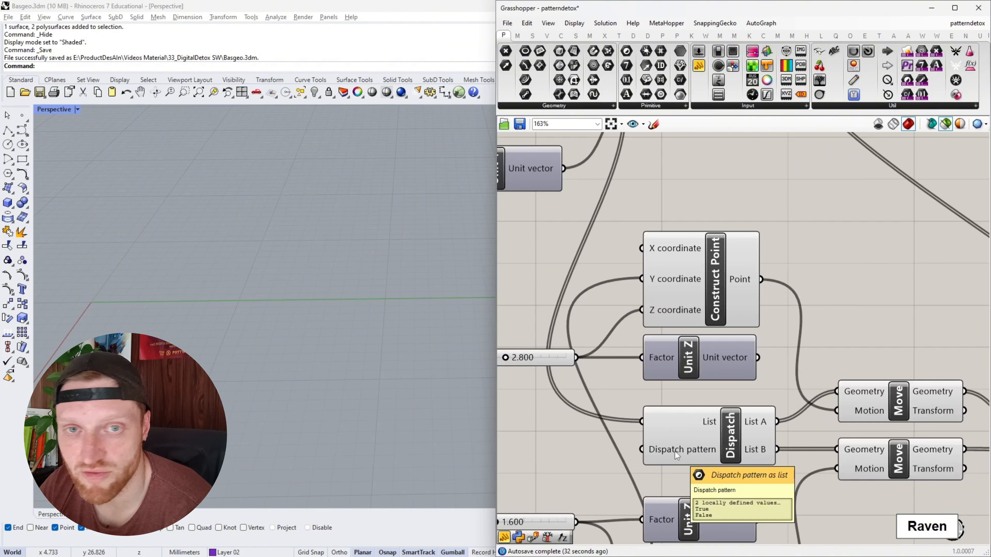
right_click_drag(675, 452, 512, 444)
left_click(714, 391)
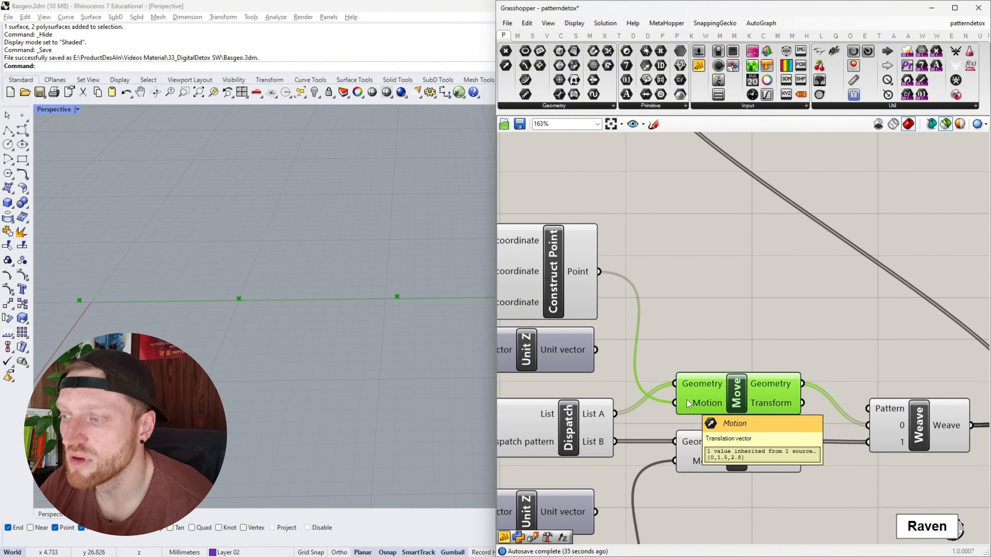
right_click_drag(675, 359, 866, 360)
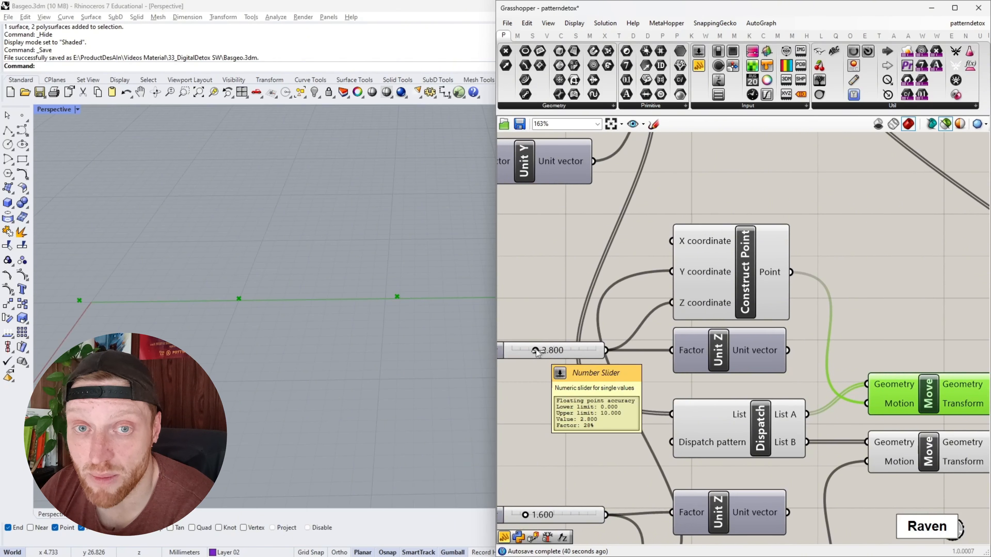
right_click_drag(635, 375, 637, 312)
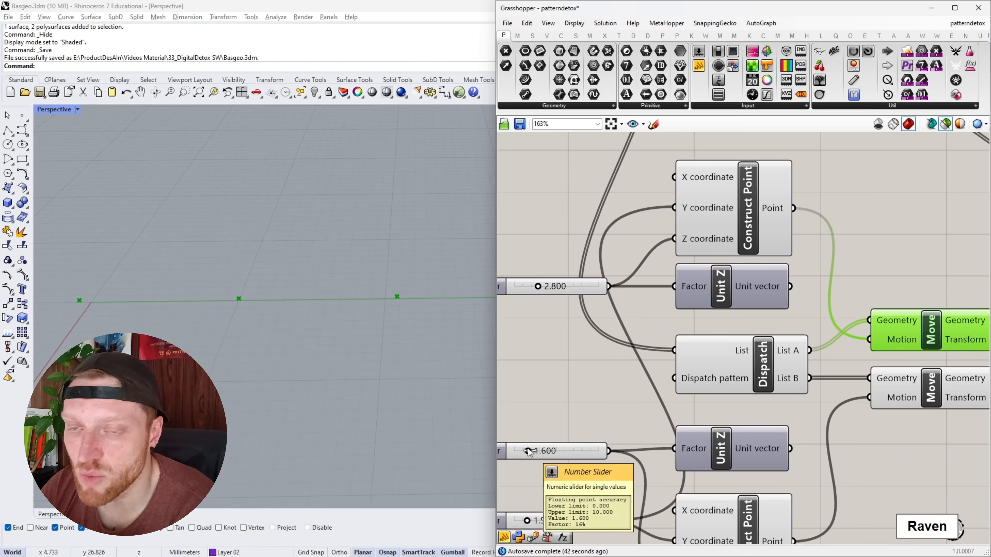
right_click_drag(646, 431, 628, 396)
scroll(629, 395, "down", 3)
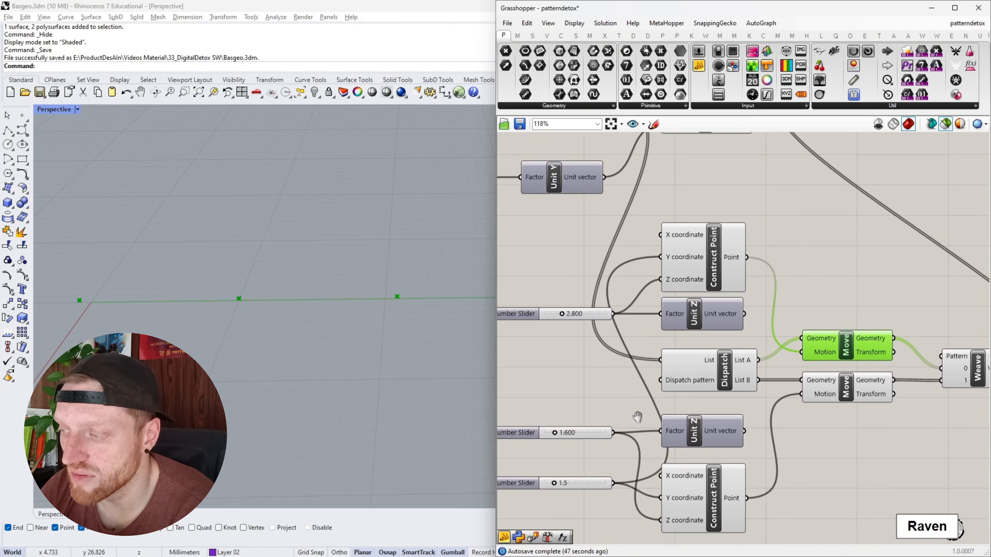
right_click_drag(648, 234, 691, 367)
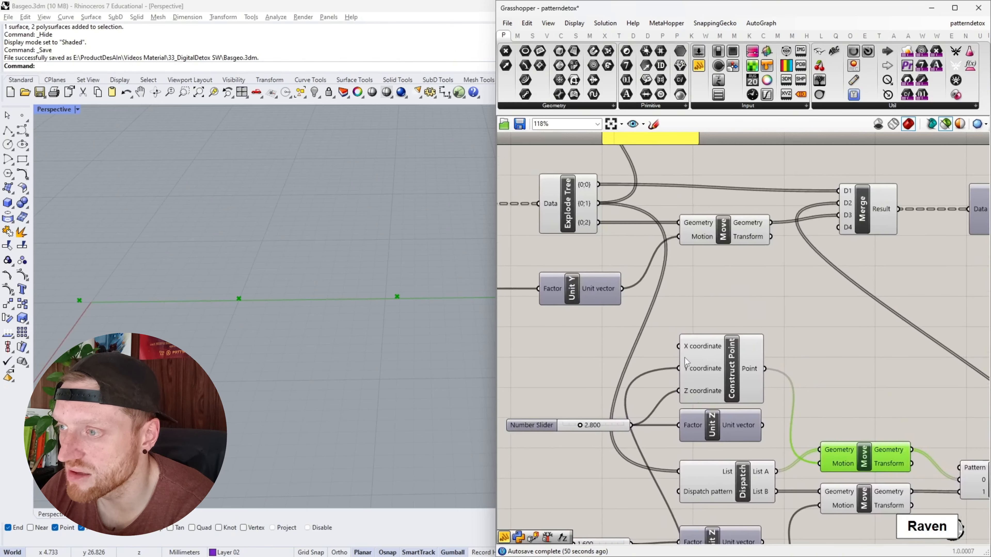
- Select the two lower Move components and Weave in turn to inspect their points in the viewport
left_click(567, 204)
right_click_drag(729, 457, 696, 397)
left_click(705, 420)
left_click(849, 393)
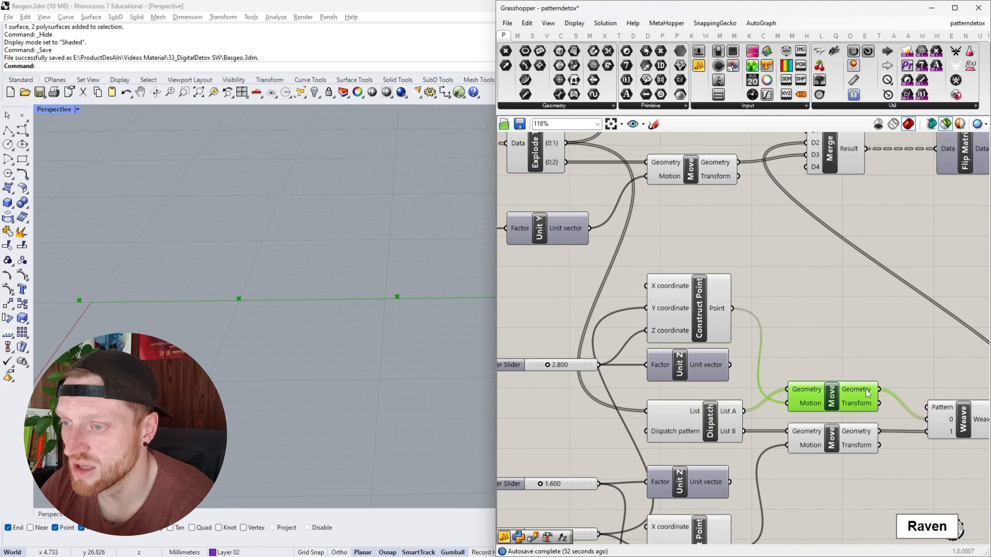
right_click_drag(772, 351, 725, 323)
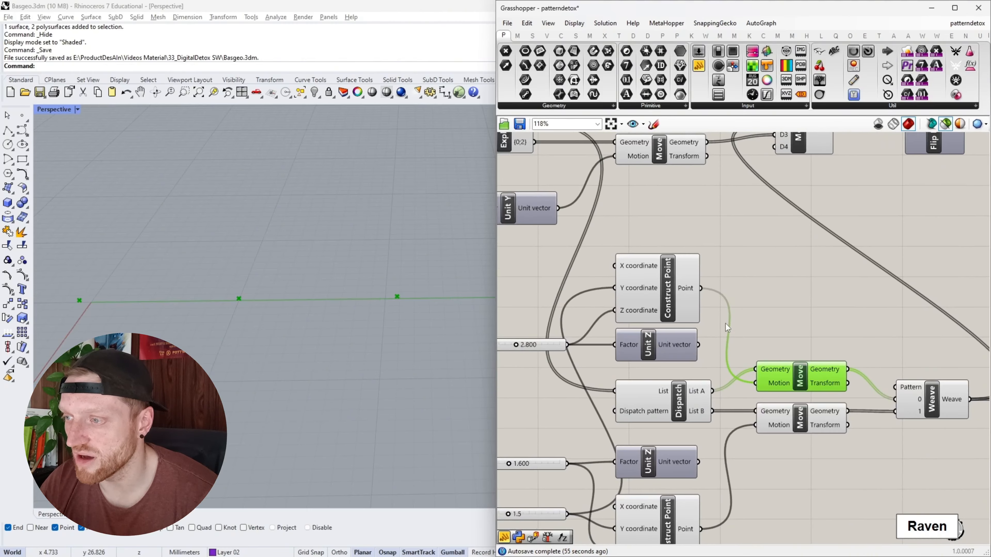
left_click(791, 418)
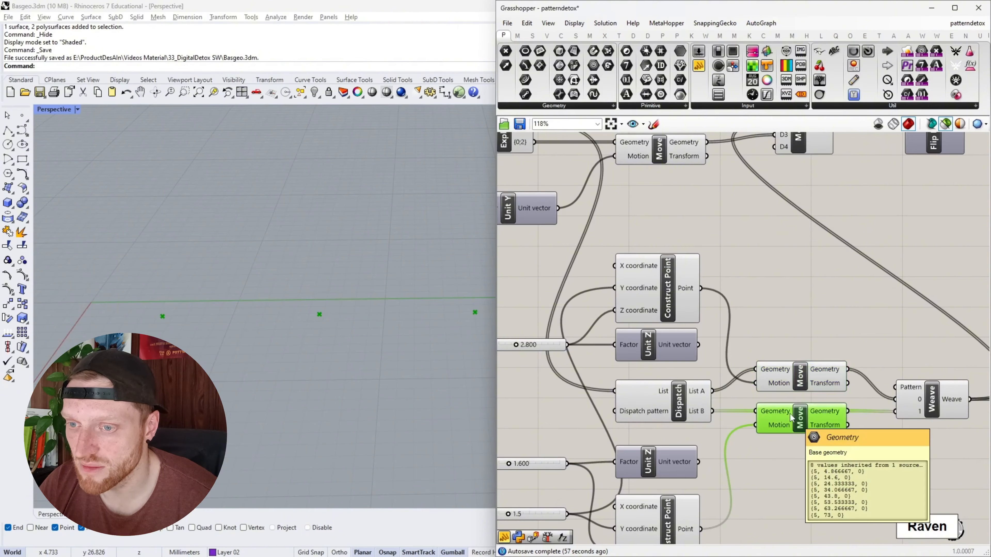
right_click_drag(793, 408, 715, 424)
left_click(868, 371)
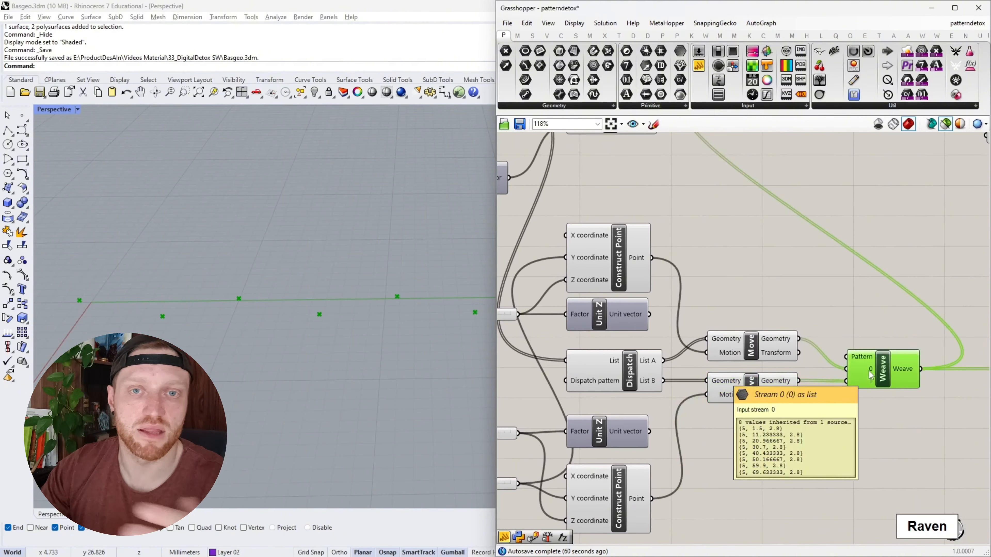
- Read the list of woven points in the panel connected to Weave's output
right_click_drag(868, 364, 750, 414)
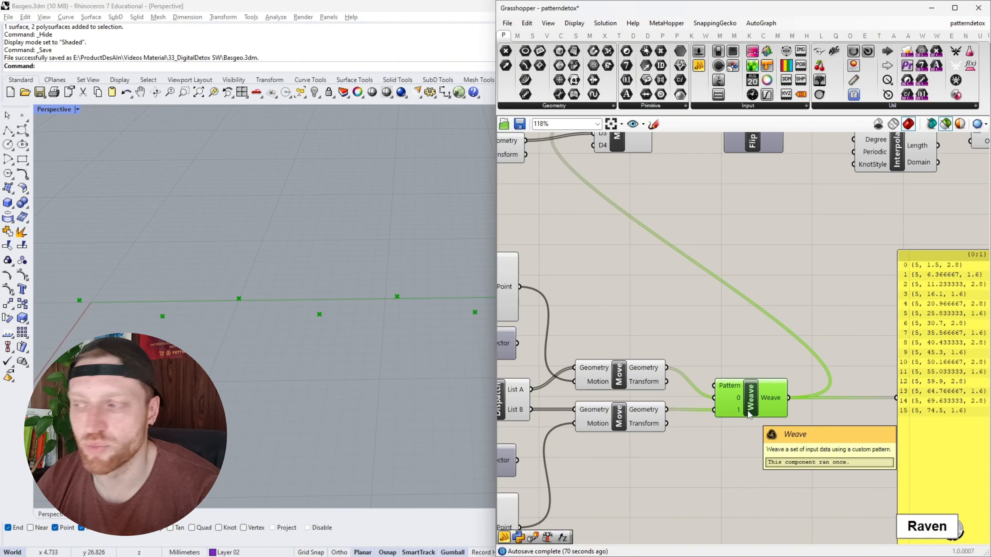
scroll(724, 370, "down", 3)
right_click_drag(793, 368, 705, 364)
scroll(733, 347, "up", 5)
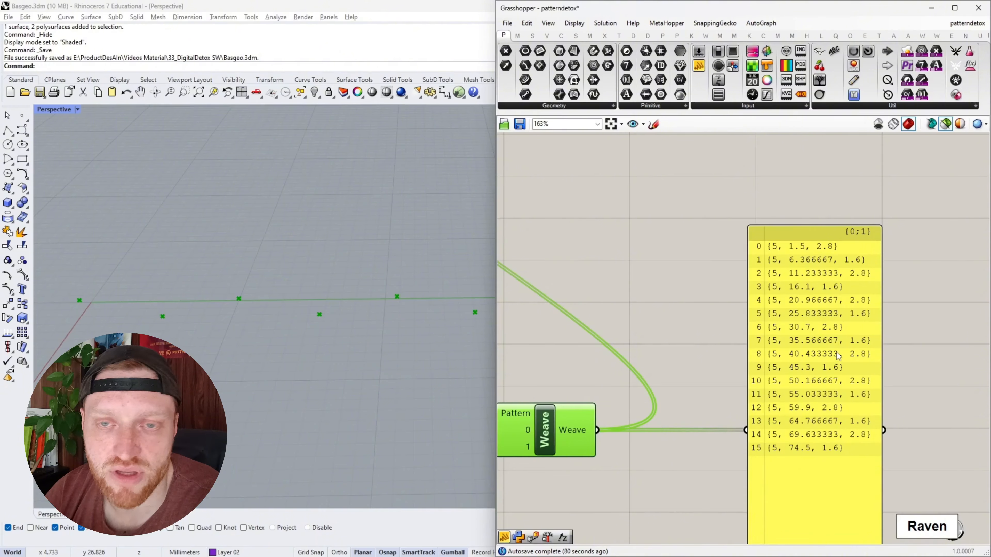
- Trace Weave's output wire to Merge's D2 input and review the rows coming from Explode Tree
scroll(836, 351, "down", 3)
right_click_drag(727, 310, 836, 369)
right_click_drag(683, 309, 787, 347)
scroll(749, 299, "up", 2)
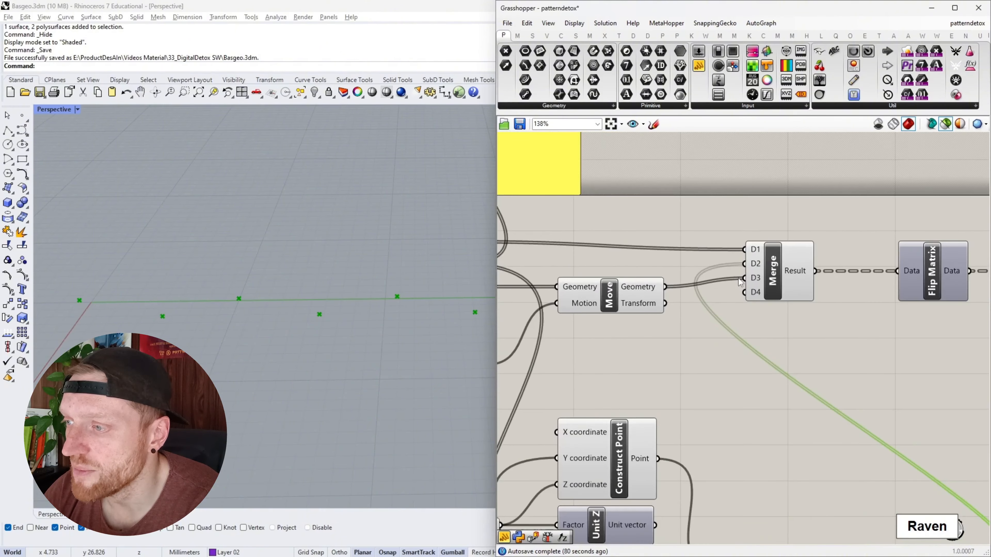
right_click_drag(740, 282, 761, 305)
right_click_drag(747, 272, 791, 280)
right_click_drag(546, 287, 672, 287)
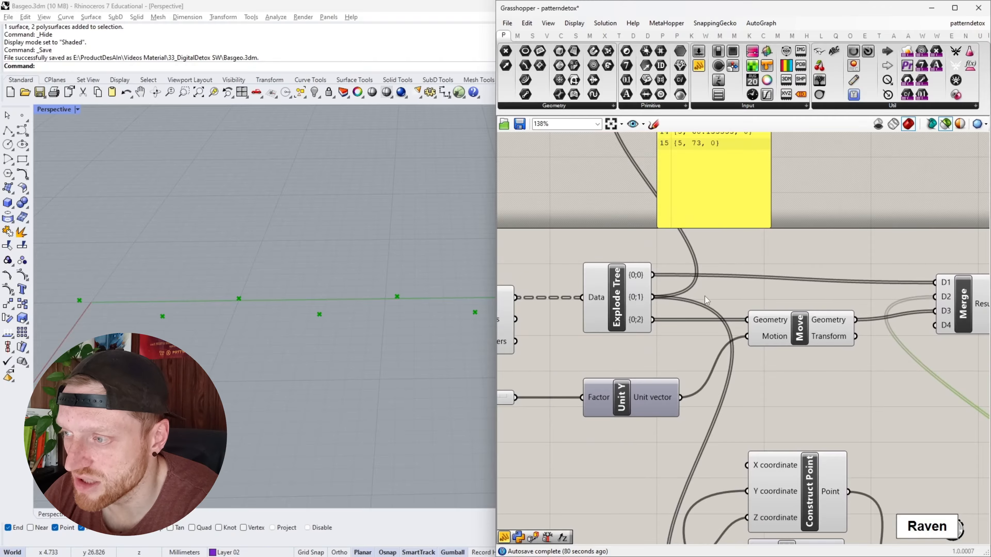
- Select the Merge component and inspect the combined point rows from several angles in the viewport
scroll(706, 300, "down", 3)
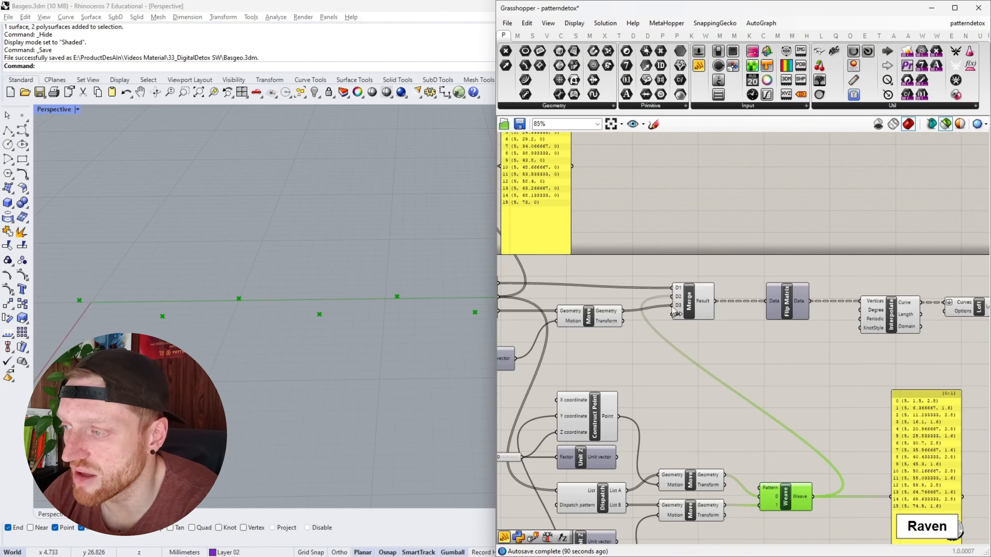
scroll(689, 297, "up", 5)
left_click(689, 298)
scroll(308, 300, "down", 6)
right_click_drag(295, 303, 218, 382)
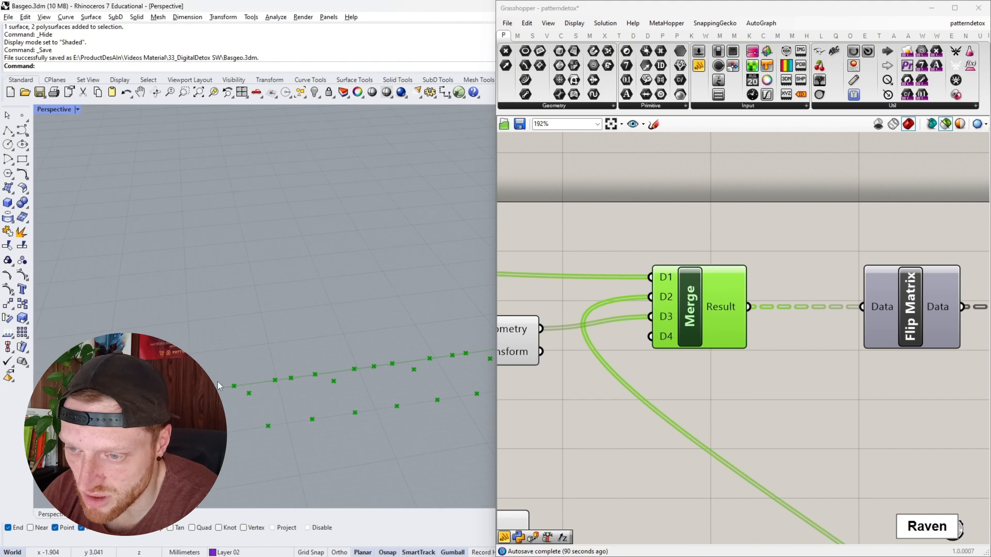
scroll(308, 375, "up", 3)
scroll(344, 395, "down", 5)
scroll(365, 412, "up", 6)
scroll(688, 246, "down", 6)
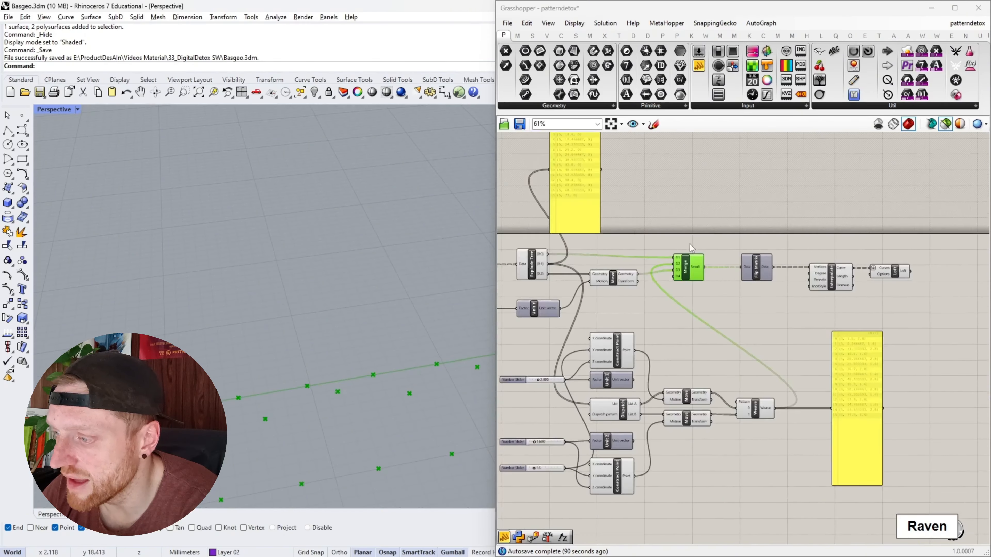
- Try higher values such as 4.2 on the slider driving the Construct Point Y coordinates, and inspect the shifted points beside Explode Tree's rows
scroll(574, 389, "up", 5)
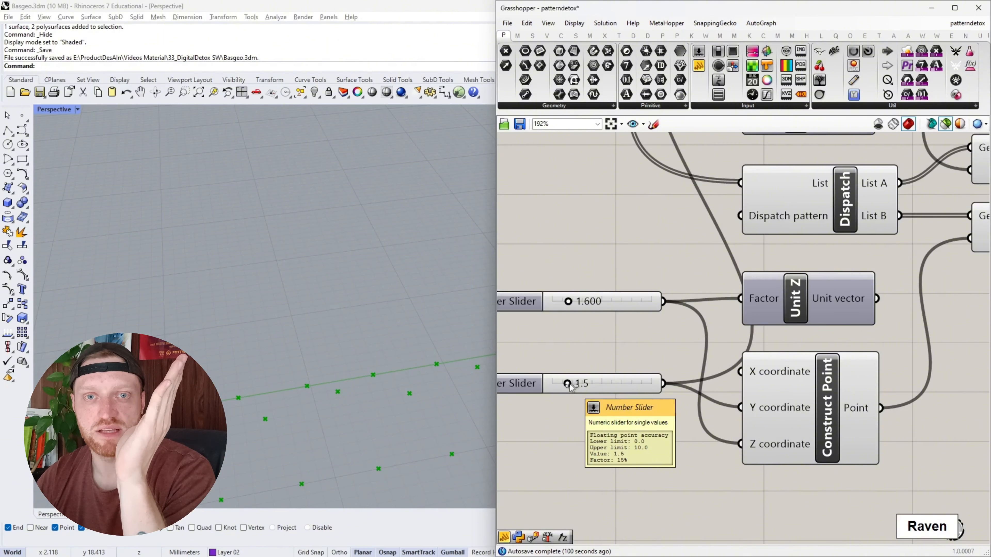
left_click_drag(570, 387, 546, 390)
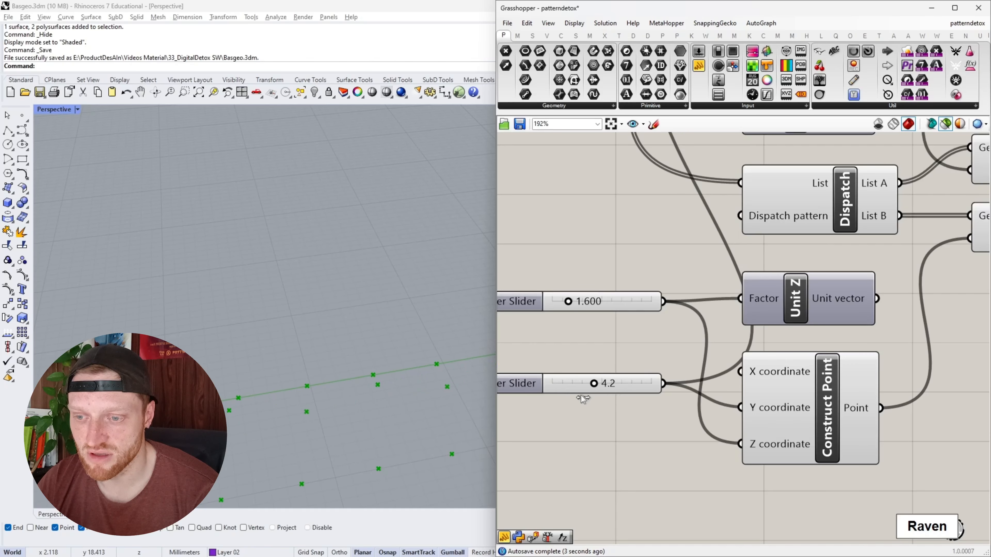
scroll(686, 403, "down", 5)
scroll(698, 281, "up", 4)
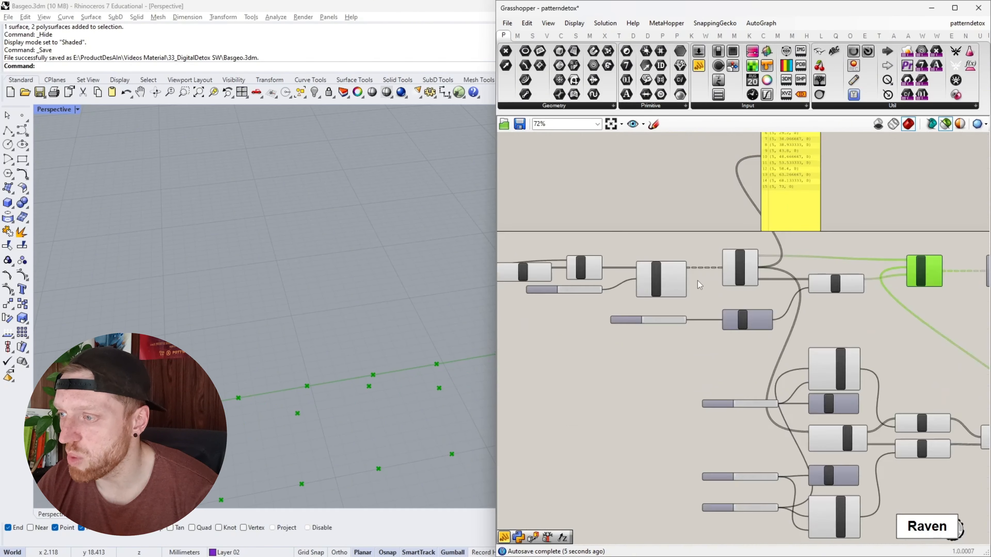
scroll(749, 318, "up", 4)
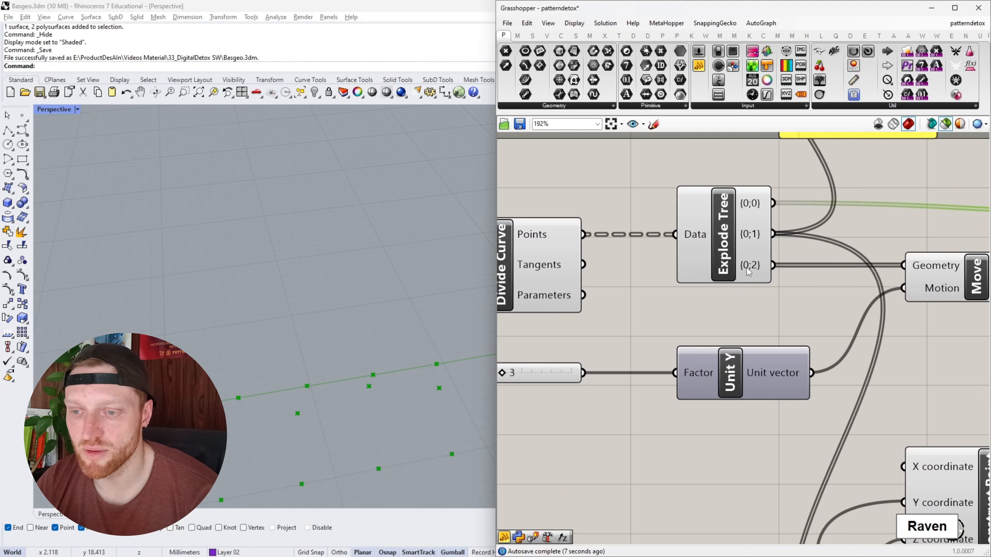
right_click_drag(333, 443, 249, 448)
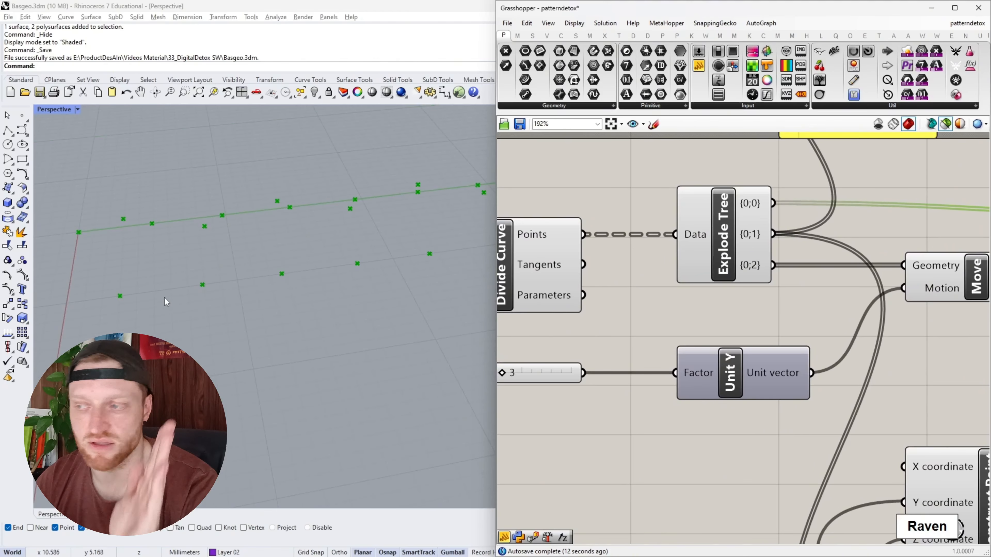
scroll(649, 280, "down", 5)
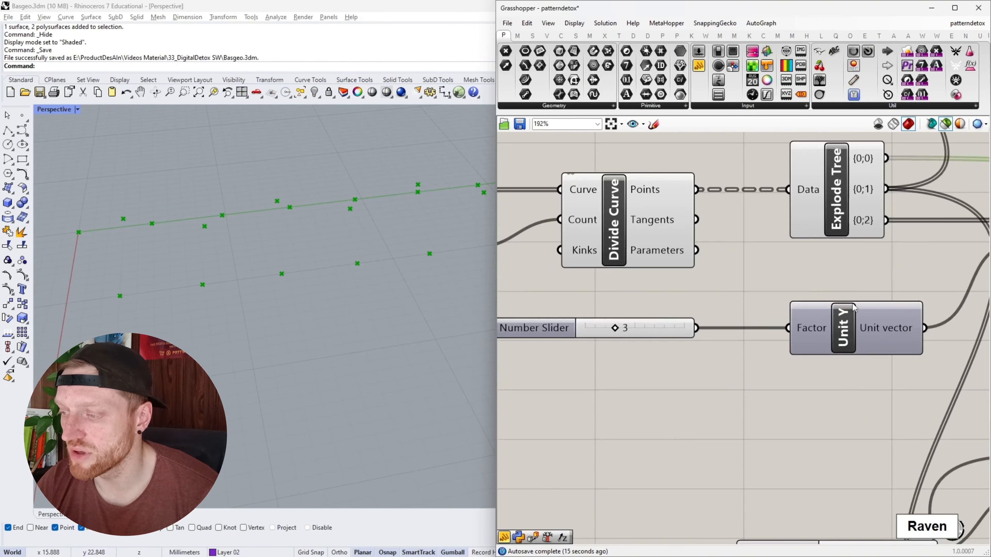
- Set the slider driving the Y coordinates of both Construct Point components to 1.5
scroll(691, 424, "down", 3)
scroll(799, 499, "up", 6)
right_click_drag(798, 502, 750, 451)
scroll(738, 441, "up", 4)
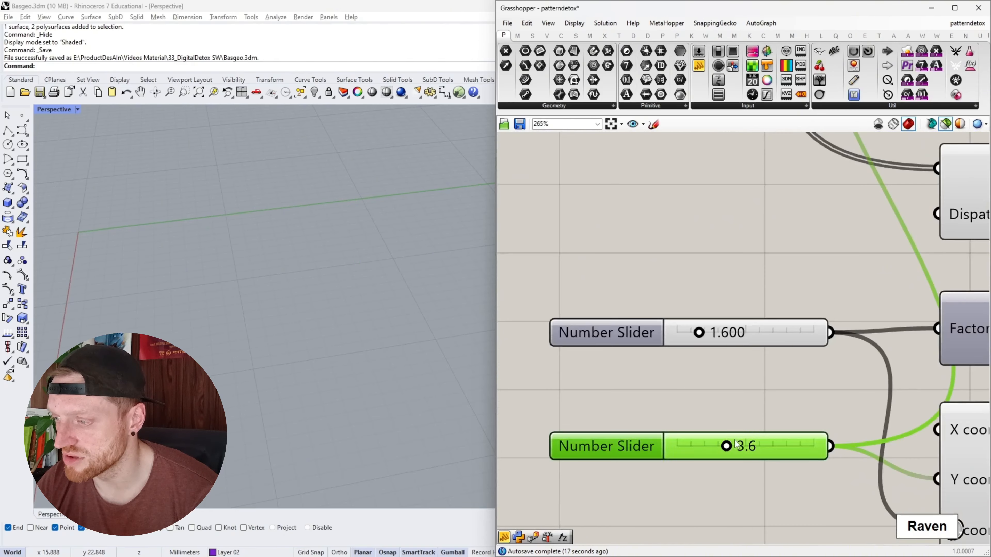
double_click(736, 441)
type("1.5")
key("Return")
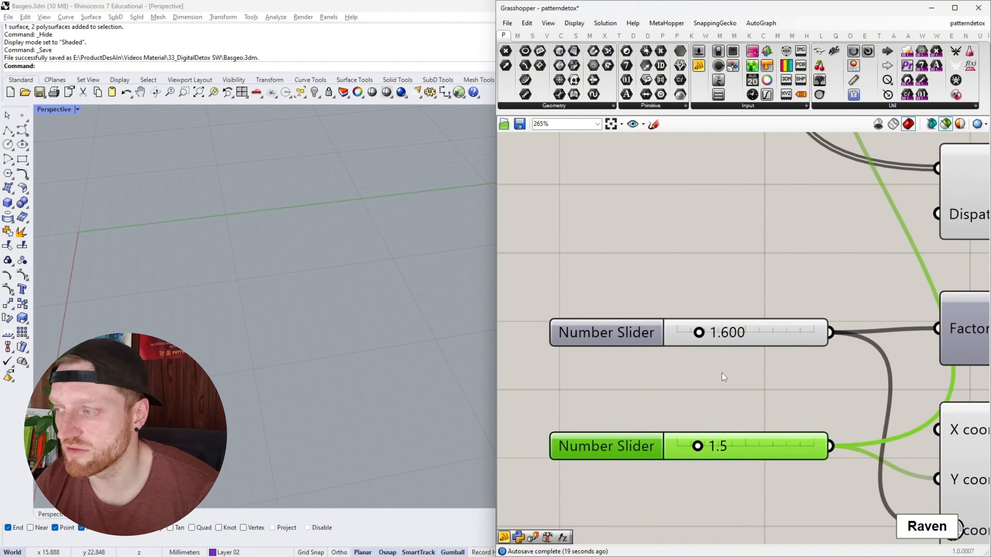
- Select the Merge component and connect its Result output to the panel that lists Weave's points, replacing the existing connection
scroll(722, 373, "down", 4)
right_click_drag(795, 363, 762, 390)
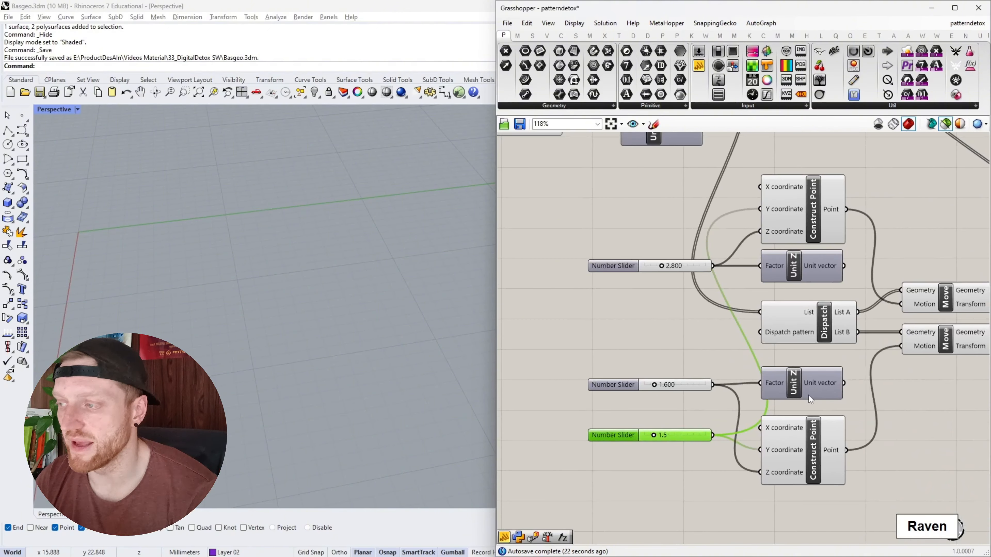
scroll(825, 336, "down", 2)
right_click_drag(827, 331, 701, 388)
scroll(774, 399, "down", 1)
left_click(819, 245)
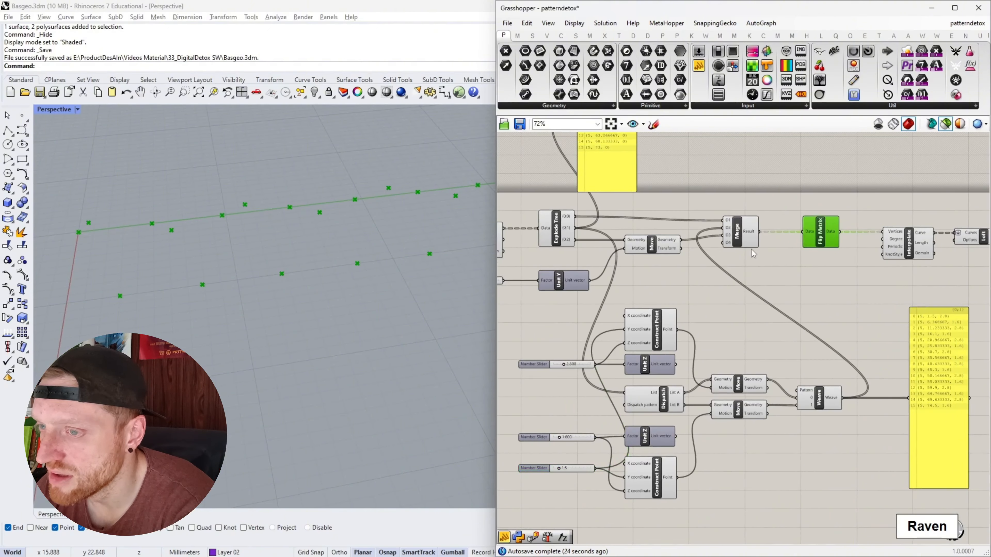
scroll(747, 221, "up", 3)
left_click(747, 234)
right_click_drag(770, 250, 715, 309)
scroll(715, 309, "down", 4)
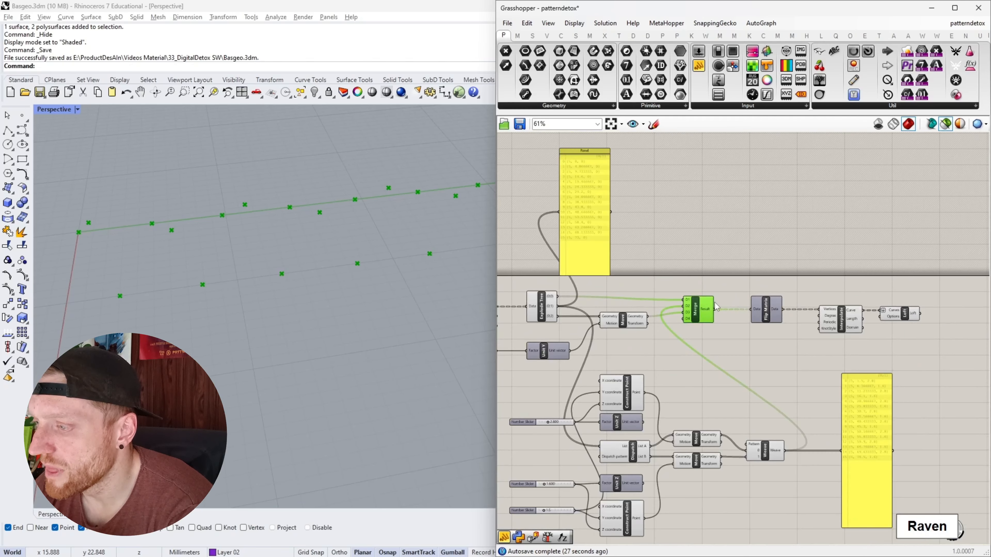
left_click_drag(716, 311, 842, 451)
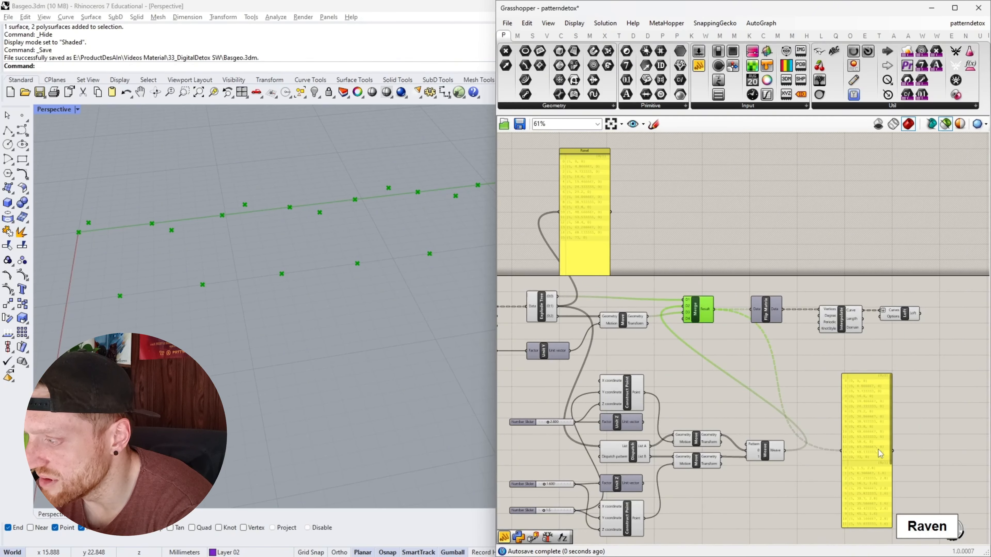
- Read through the merged point branches {0;0}, {0;1} and {0;2} in the panel
right_click_drag(830, 436, 779, 406)
scroll(808, 419, "up", 4)
scroll(827, 383, "down", 3)
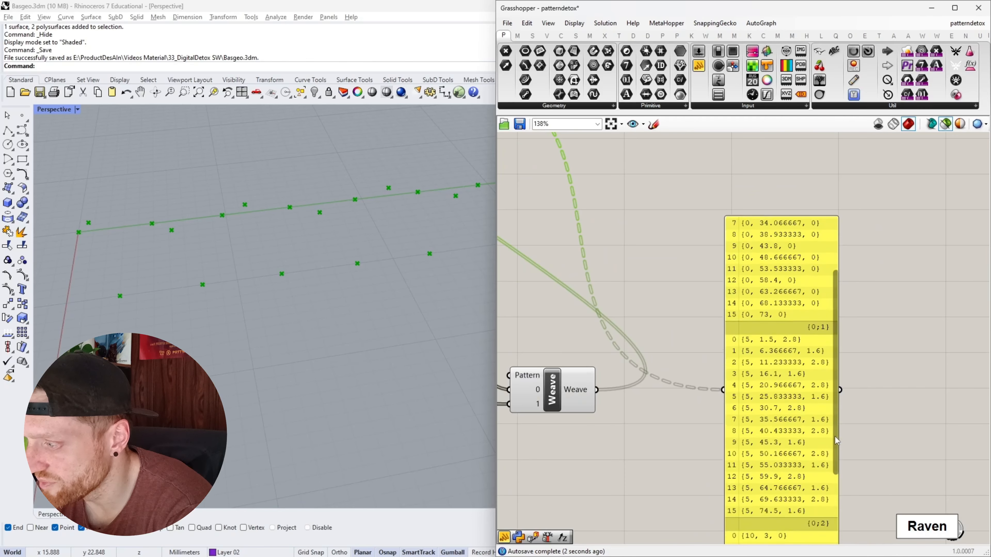
scroll(815, 361, "up", 3)
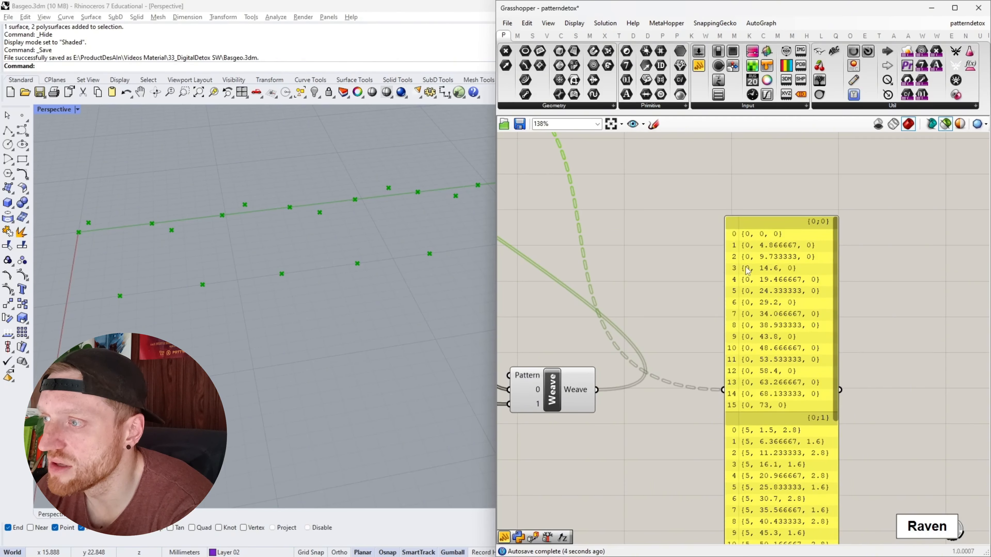
scroll(749, 417, "down", 3)
scroll(645, 239, "up", 2)
mouse_move(826, 274)
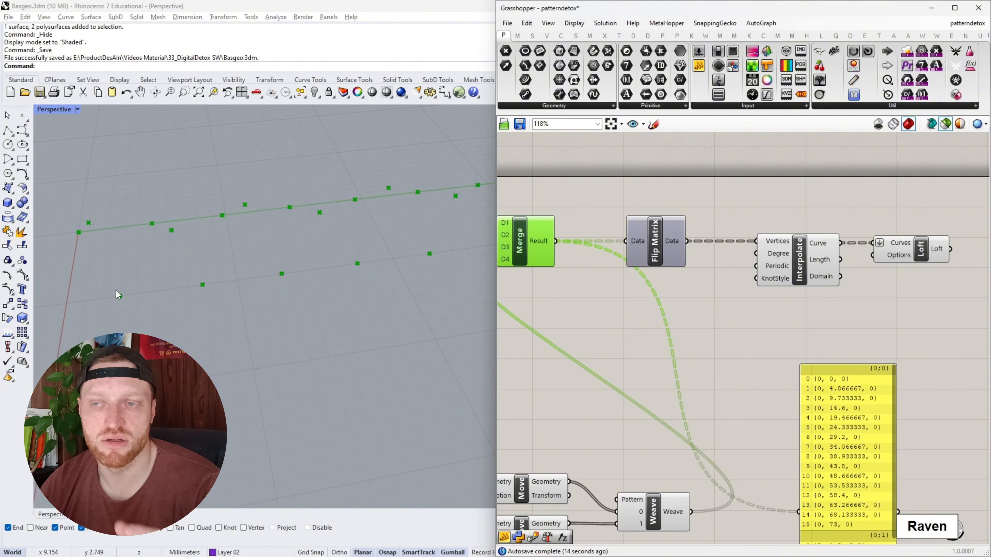
- Select Flip Matrix and connect its Data output to the panel in place of Merge's result
left_click(647, 240)
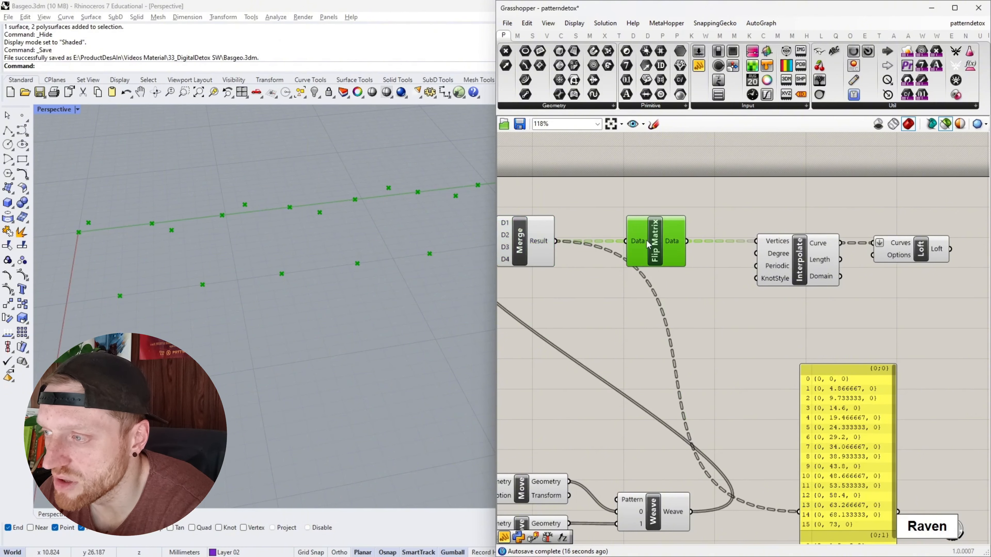
right_click_drag(693, 276, 659, 226)
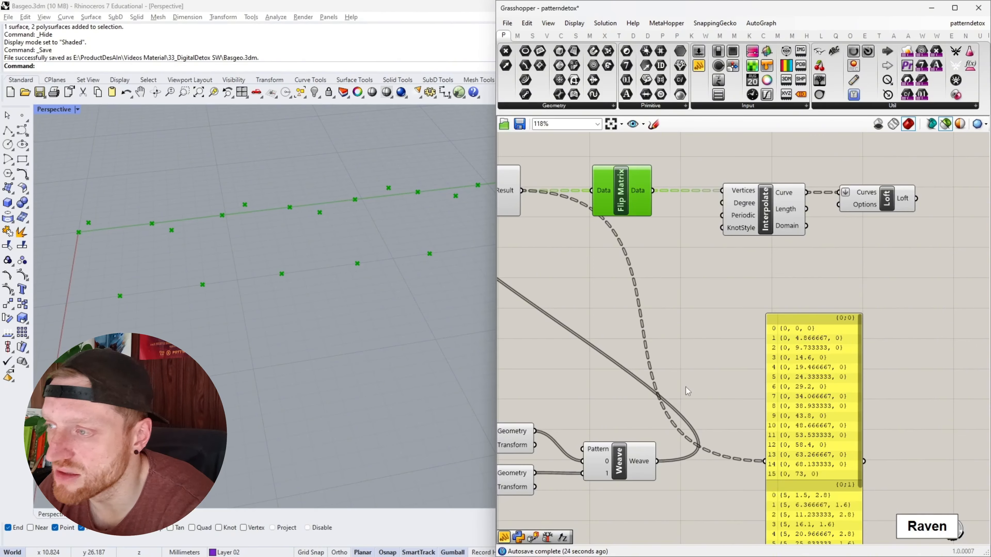
left_click_drag(653, 191, 765, 461)
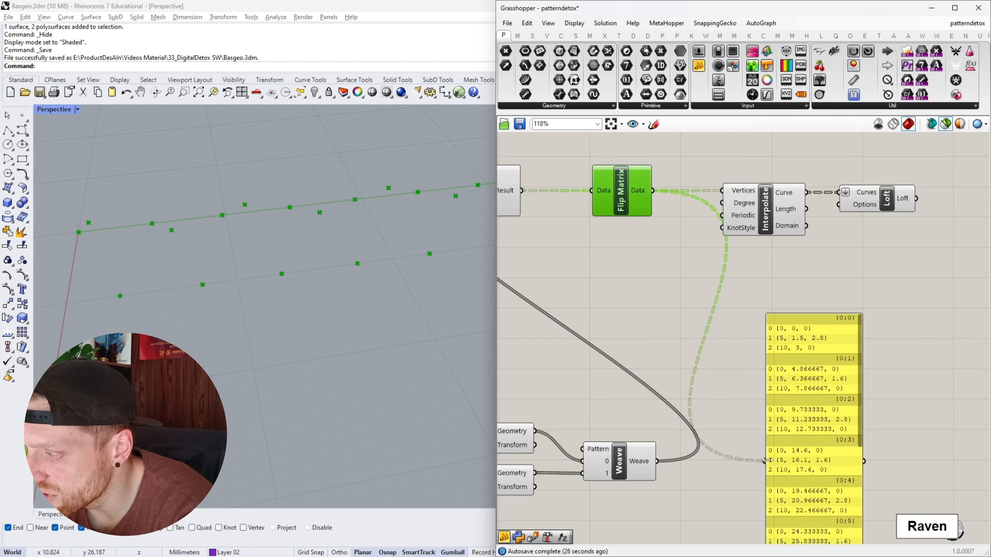
- Read the panel's flipped branches from {0;0} through {0;15} to see how the points are grouped
right_click_drag(755, 433, 656, 327)
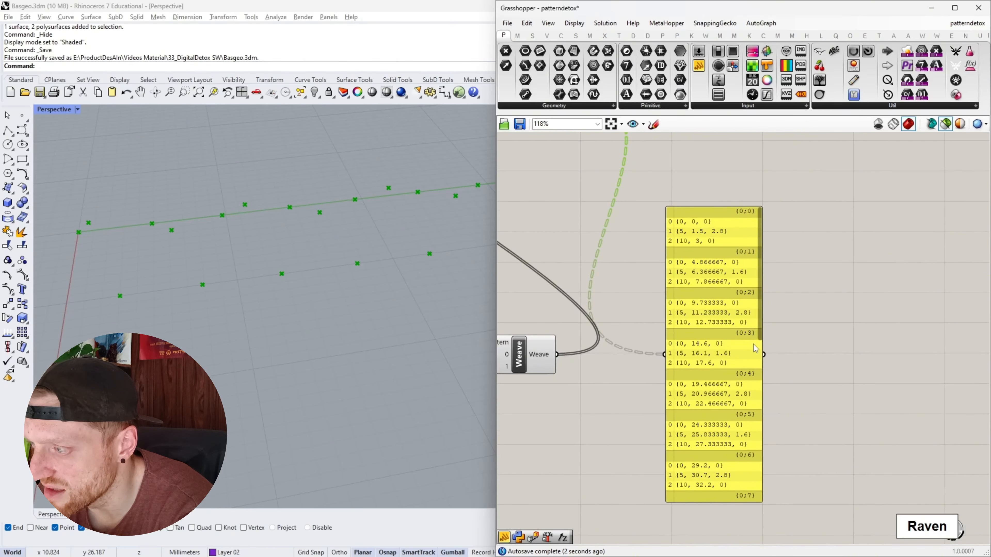
left_click_drag(759, 325, 743, 513)
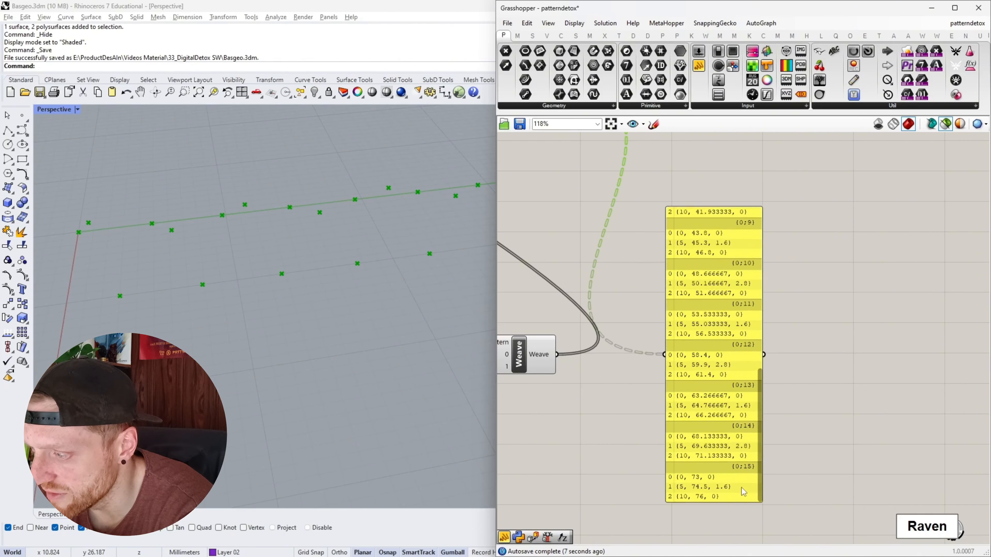
left_click_drag(763, 464, 777, 298)
- Select the Interpolate component and examine the arched curves through each point group from several angles in the viewport
right_click_drag(786, 299, 823, 509)
left_click(689, 321)
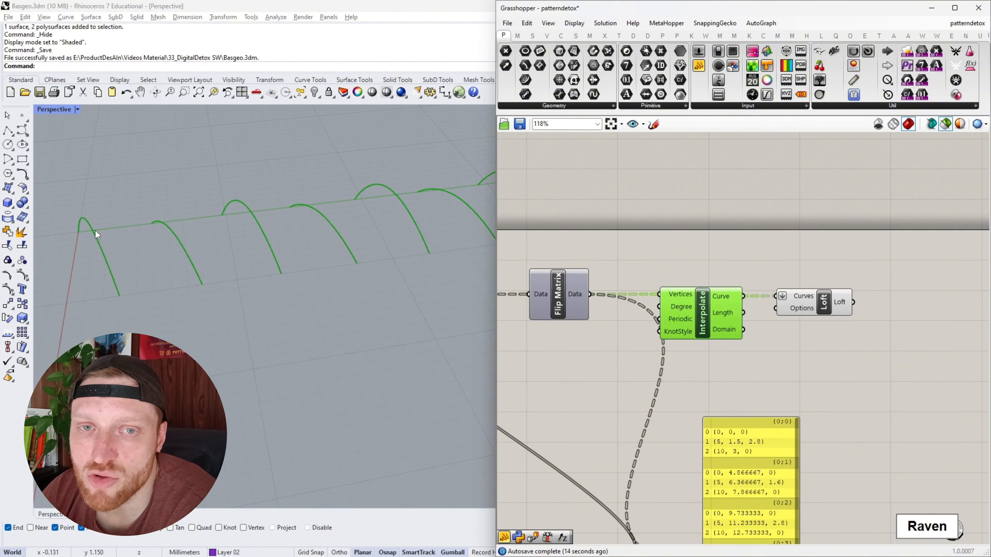
mouse_move(100, 220)
right_mouse_down()
mouse_move(120, 237)
mouse_move(86, 230)
right_mouse_up()
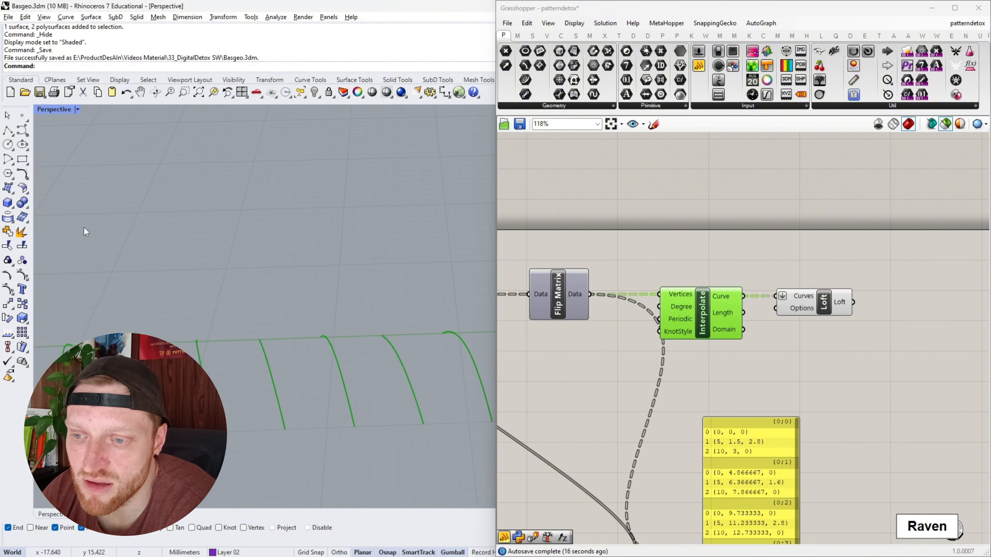
scroll(152, 214, "down", 12)
scroll(132, 207, "up", 12)
right_click_drag(132, 208, 84, 213)
scroll(158, 223, "down", 4)
scroll(64, 167, "up", 4)
scroll(64, 167, "up", 10)
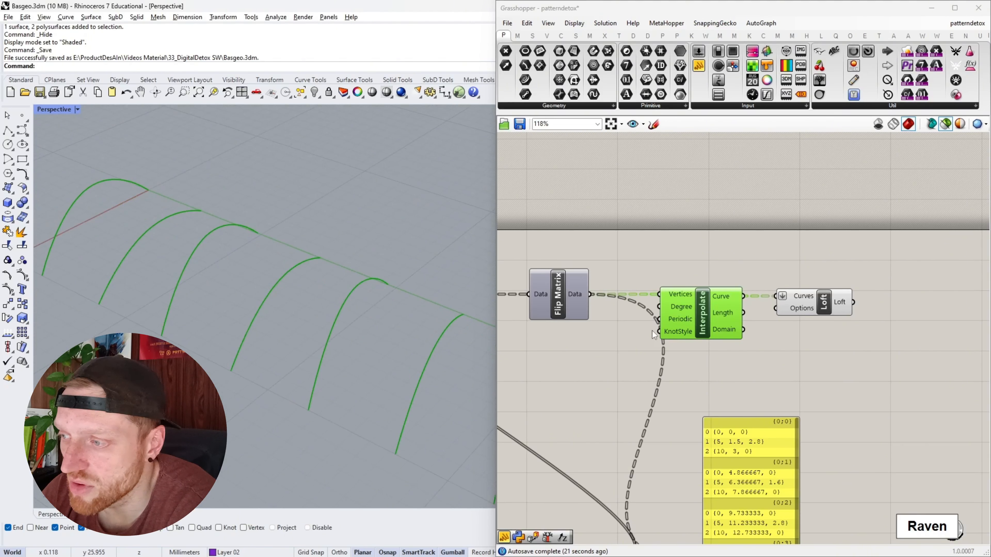
- Set the shared Y coordinate slider to 1.4, the upper Z coordinate slider to 2.984 and the lower Z coordinate slider to 1.415
scroll(567, 453, "down", 4)
right_click_drag(567, 453, 806, 302)
scroll(562, 411, "up", 5)
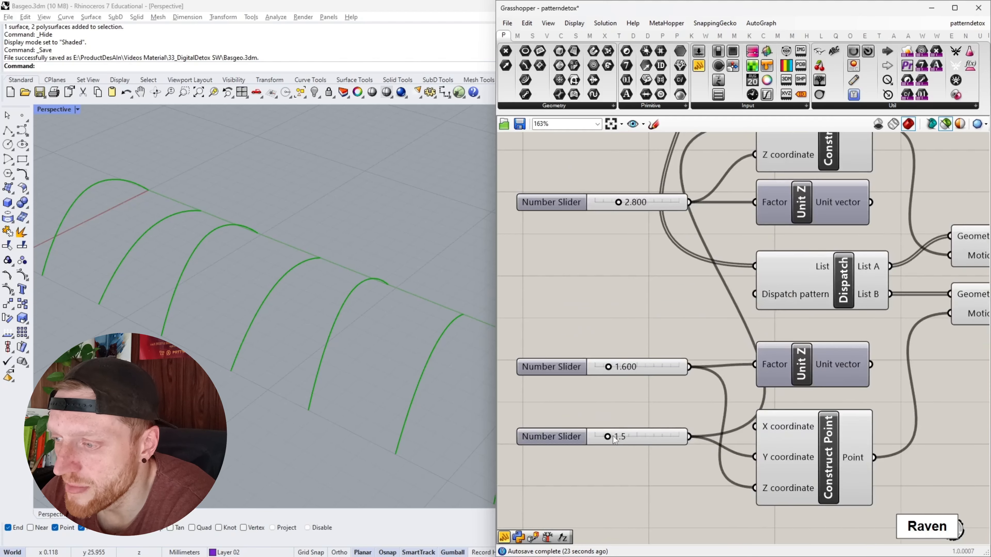
mouse_move(608, 437)
left_mouse_down()
mouse_move(635, 440)
mouse_move(607, 441)
left_mouse_up()
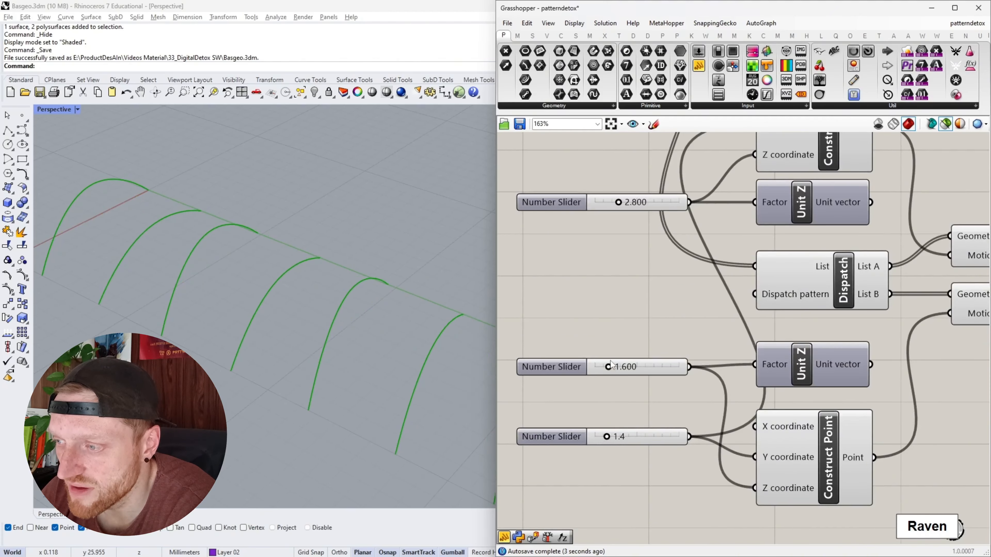
left_click_drag(610, 365, 632, 371)
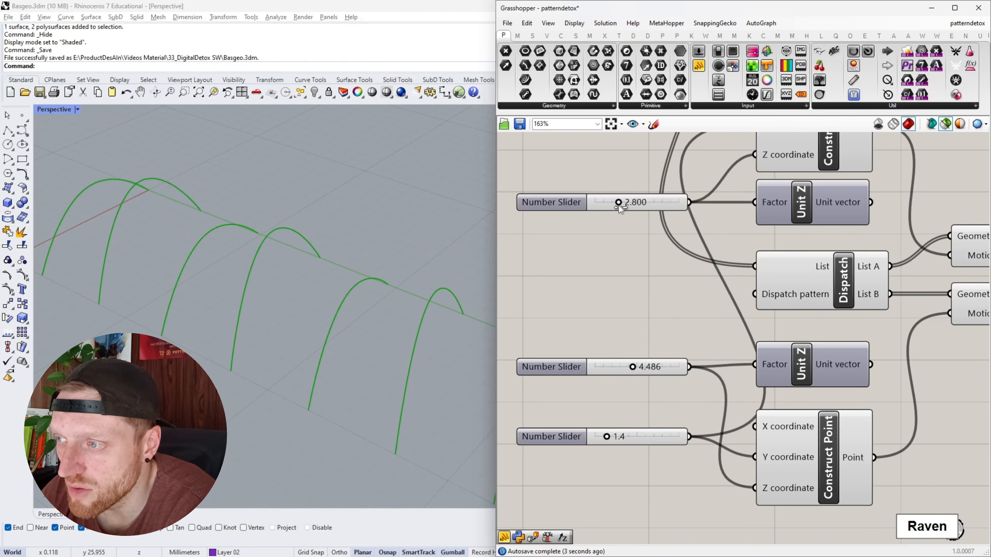
mouse_move(619, 205)
left_mouse_down()
mouse_move(673, 207)
mouse_move(620, 204)
left_mouse_up()
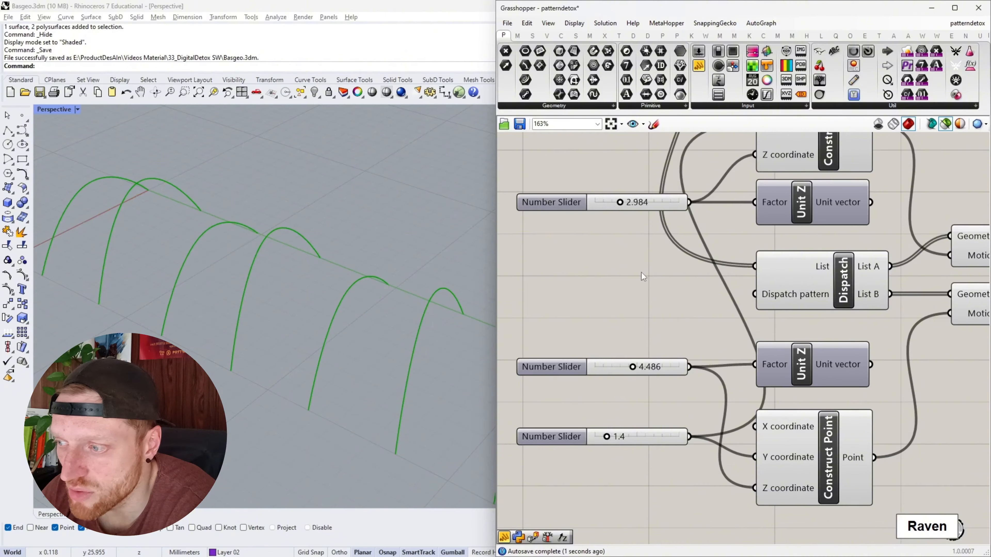
left_click_drag(633, 370, 608, 369)
- Select the Loft component to preview its surface and move it farther away from Interpolate
scroll(595, 285, "down", 5)
right_click_drag(964, 172, 759, 269)
scroll(765, 245, "up", 4)
left_click(747, 250)
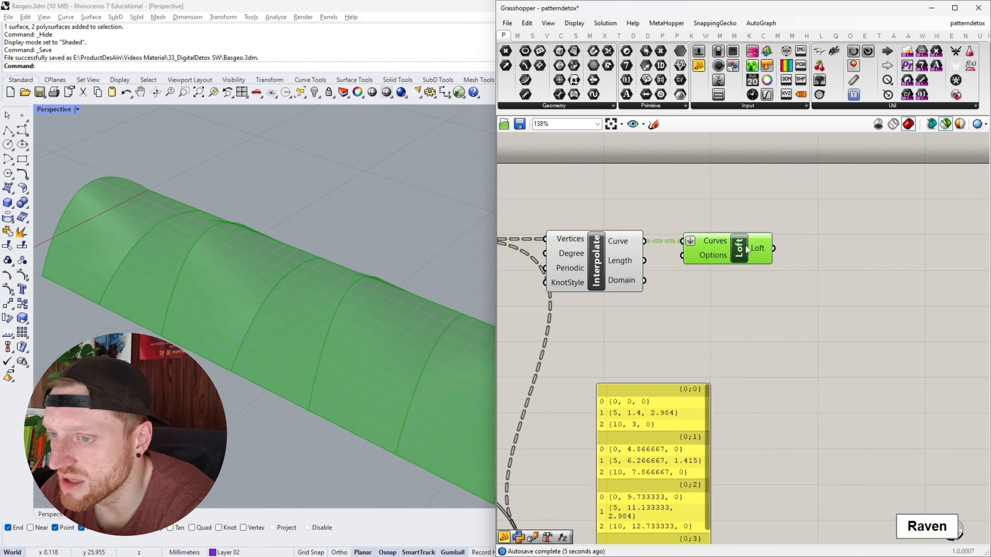
left_click_drag(731, 262, 835, 245)
scroll(815, 245, "up", 3)
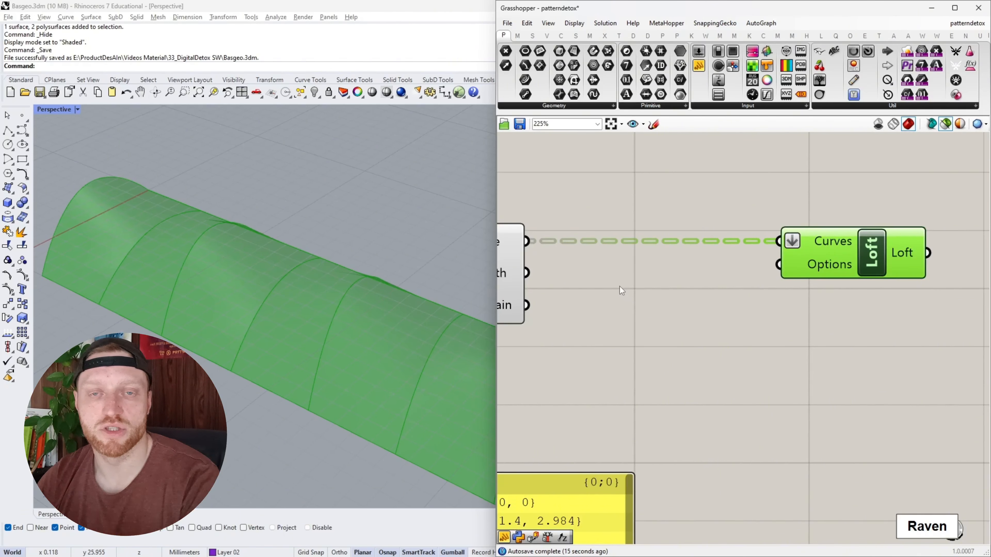
- Add a Loft Options component, connect it to Loft's Options input and place it below the wire between Interpolate and Loft
left_click(680, 337)
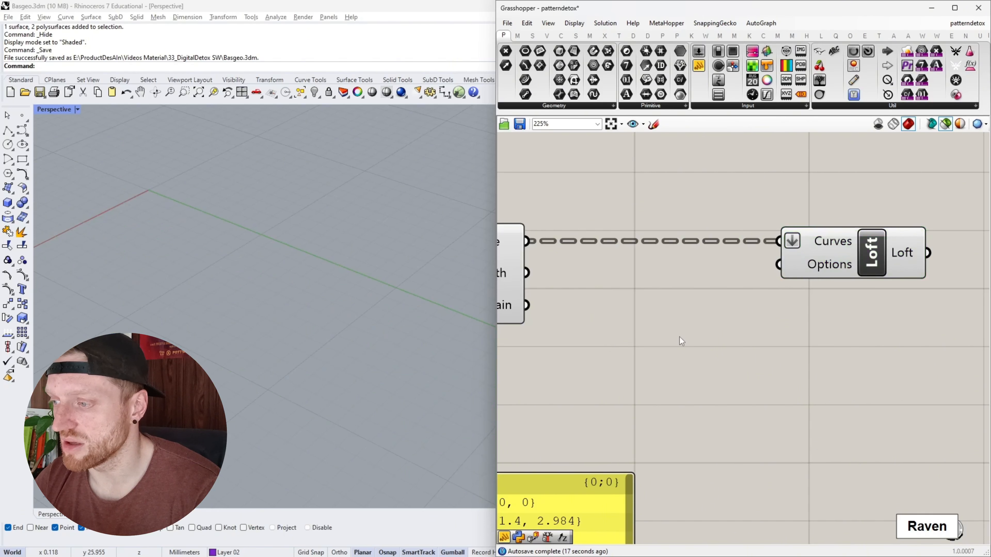
double_click(679, 337)
type("loft")
left_click(680, 299)
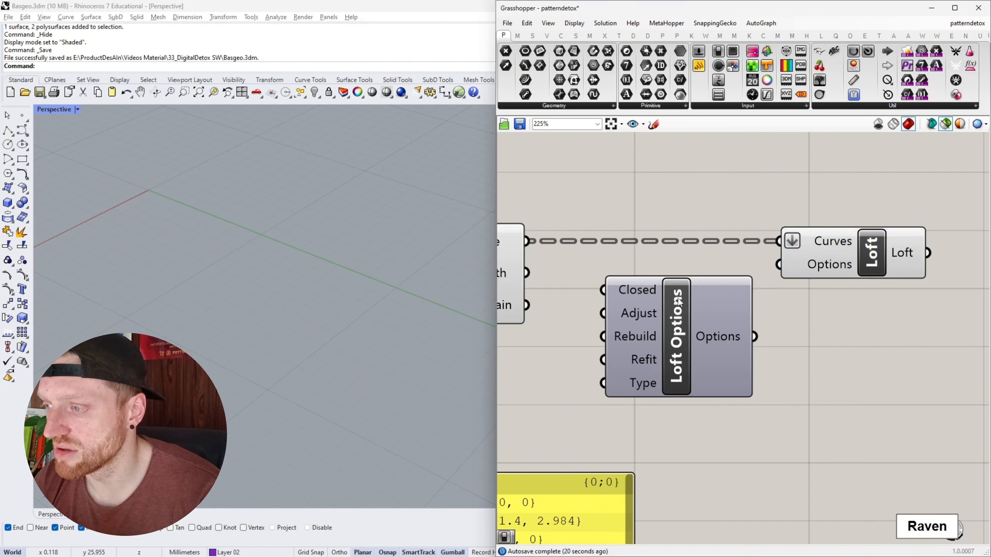
left_click_drag(754, 336, 778, 265)
scroll(778, 269, "down", 3)
left_click_drag(693, 321, 704, 372)
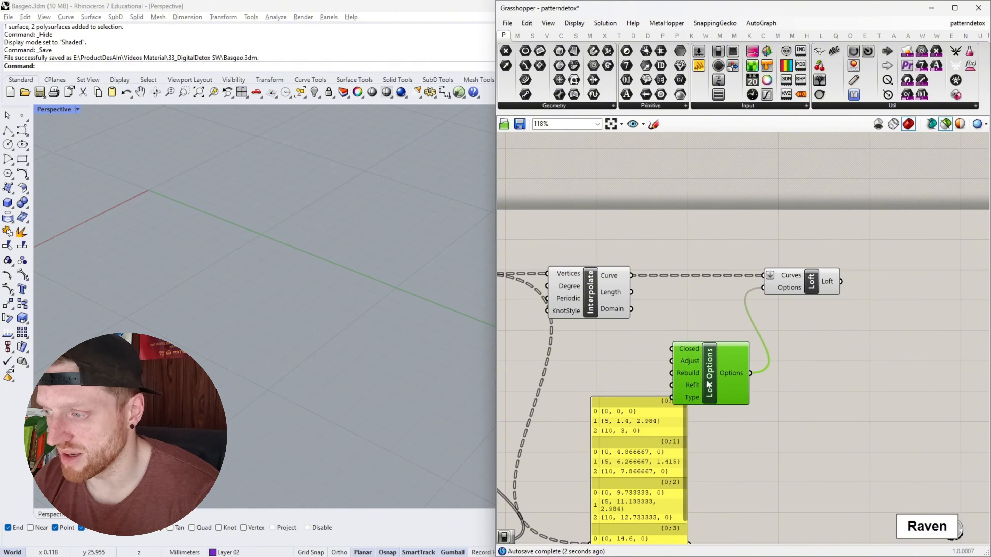
- Select the Loft component and examine its surface preview along the full length of the strip
scroll(633, 359, "up", 2)
left_click(894, 249)
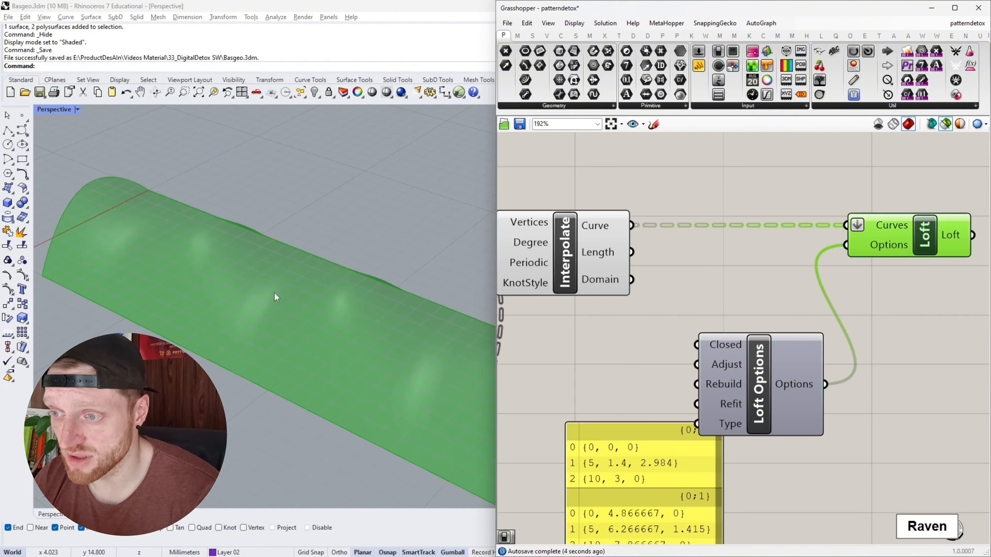
scroll(276, 297, "down", 8)
scroll(390, 345, "up", 6)
scroll(392, 339, "down", 4)
scroll(395, 333, "up", 4)
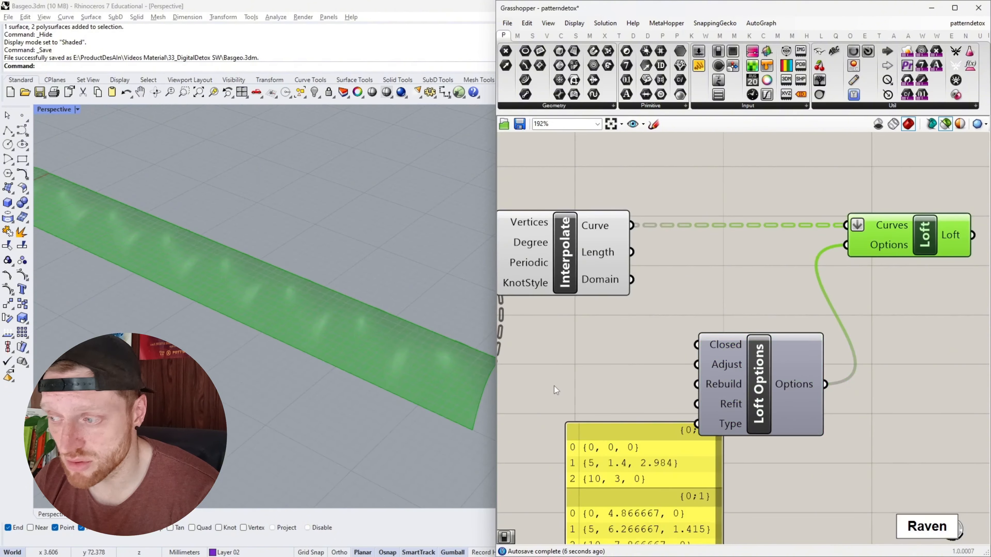
- Add a Boolean Toggle beside Loft Options and connect it to the Closed input
double_click(634, 351)
type("boolena")
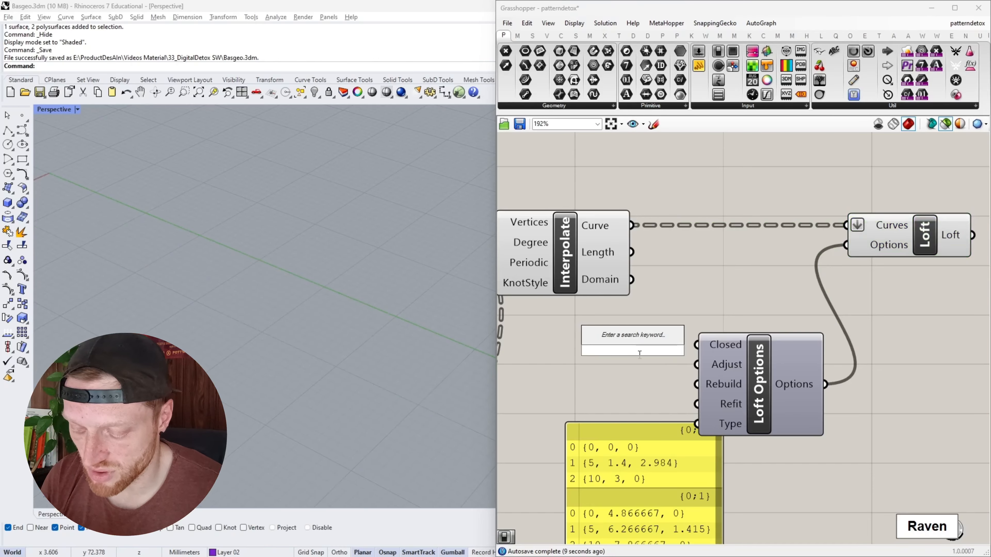
key("Return")
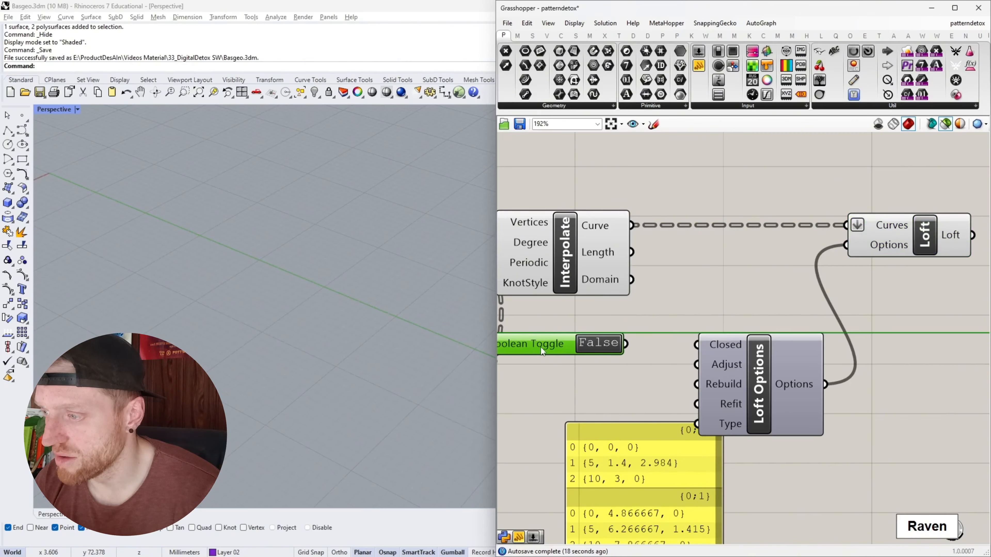
left_click_drag(625, 344, 716, 347)
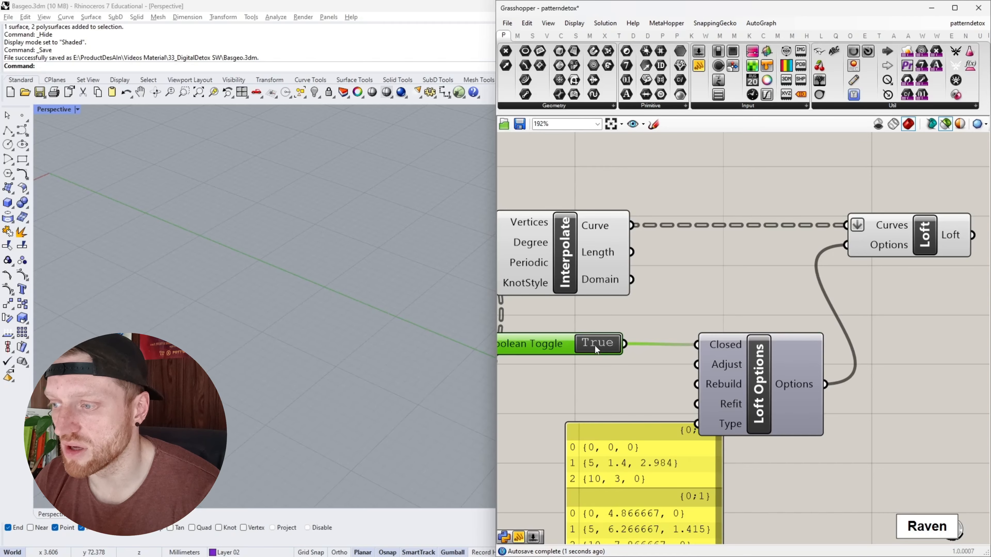
- Preview the Loft with the Closed toggle at True, and set the toggle back to False
left_click(902, 252)
scroll(384, 274, "down", 5)
scroll(359, 227, "up", 5)
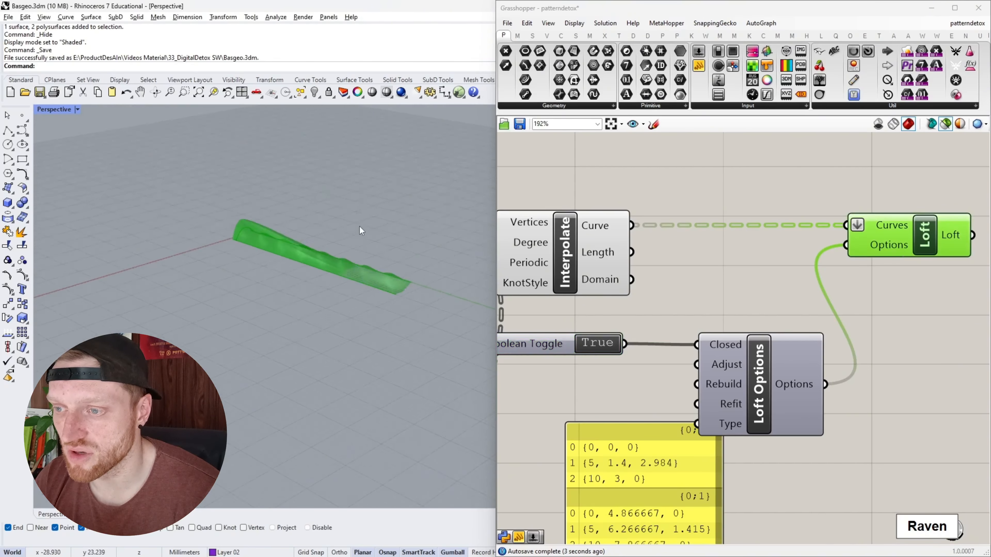
left_click(610, 349)
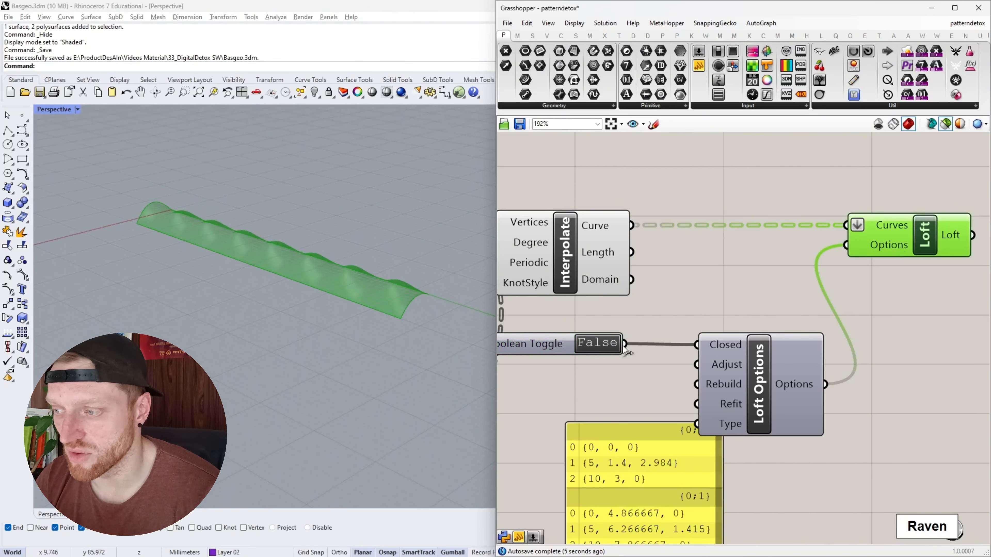
- Shift Loft Options slightly and add a number slider with value 2 next to its Type input
left_click(754, 398)
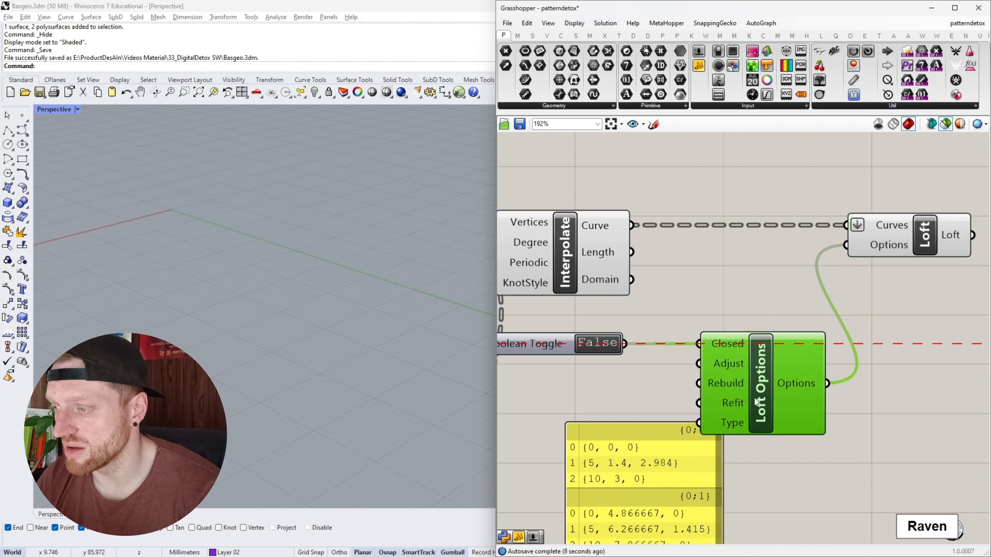
left_click_drag(754, 398, 738, 386)
scroll(742, 393, "up", 3)
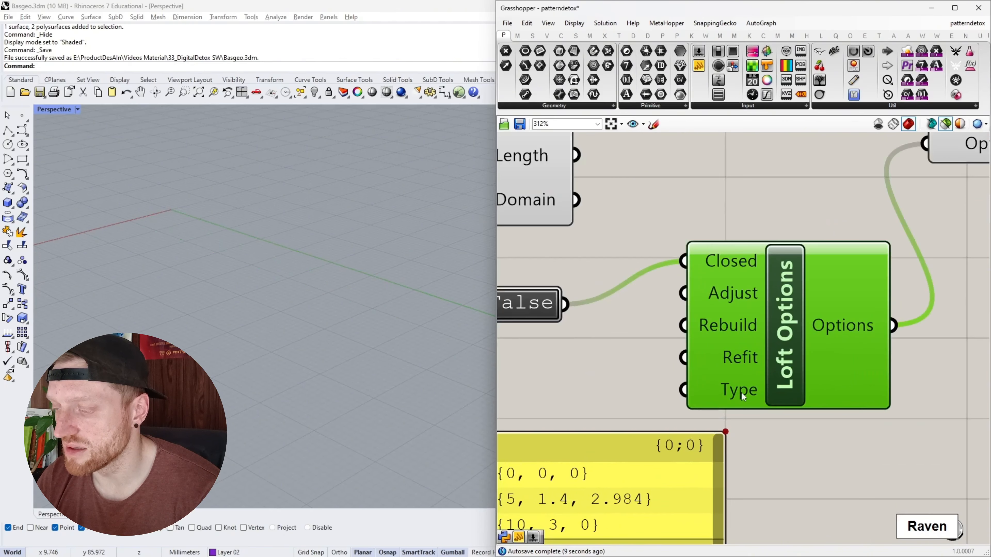
double_click(524, 391)
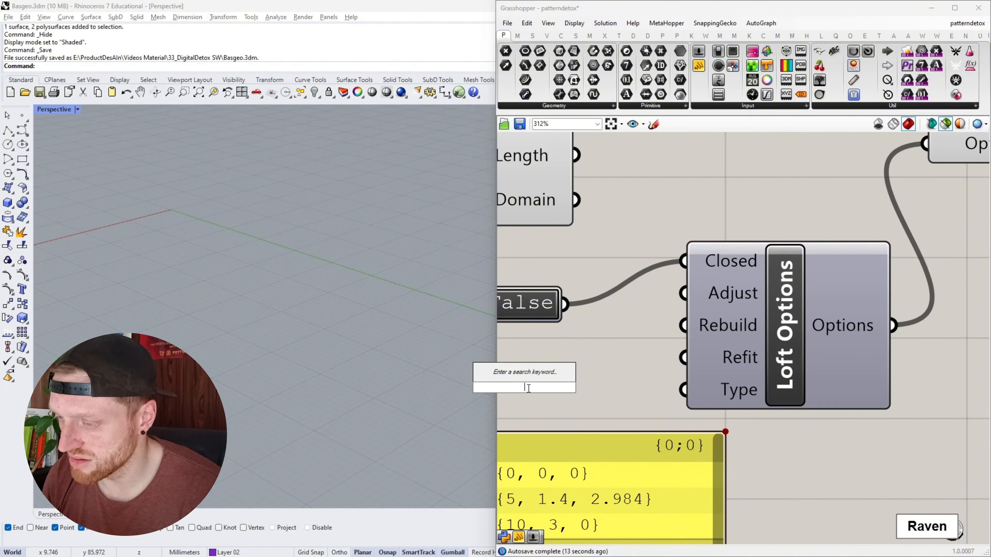
type("2")
key("Return")
scroll(513, 390, "down", 3)
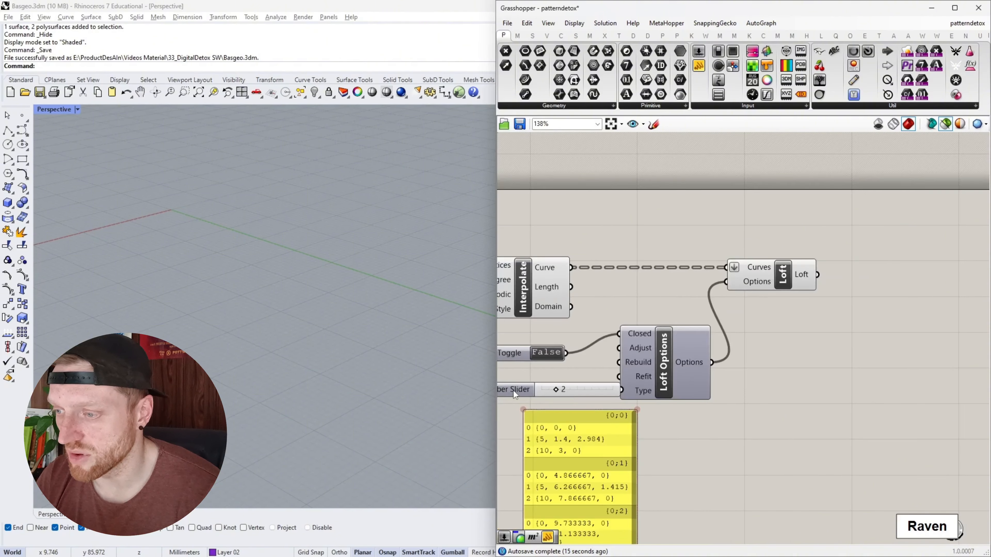
- Set the new number slider's maximum to 5
double_click(500, 392)
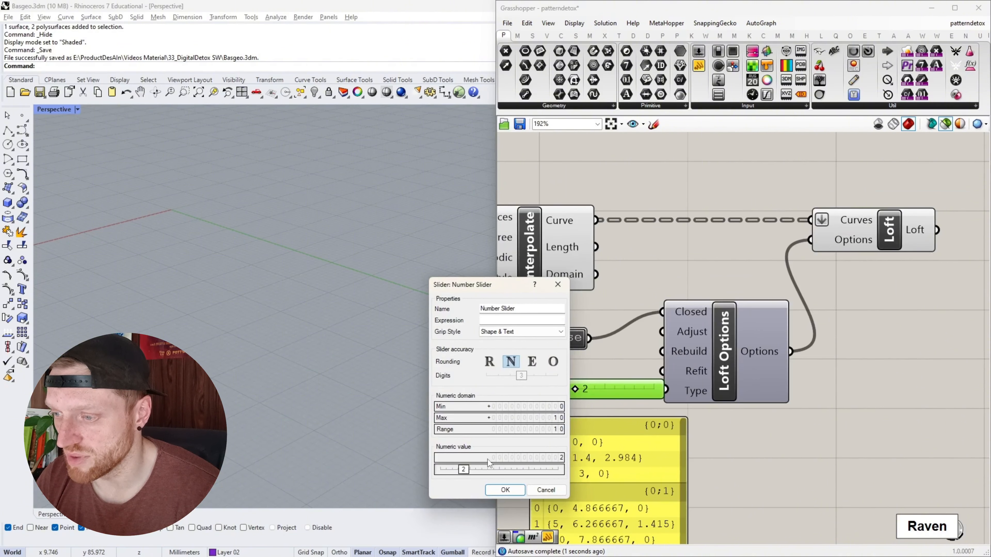
double_click(558, 418)
type("5")
key("Return")
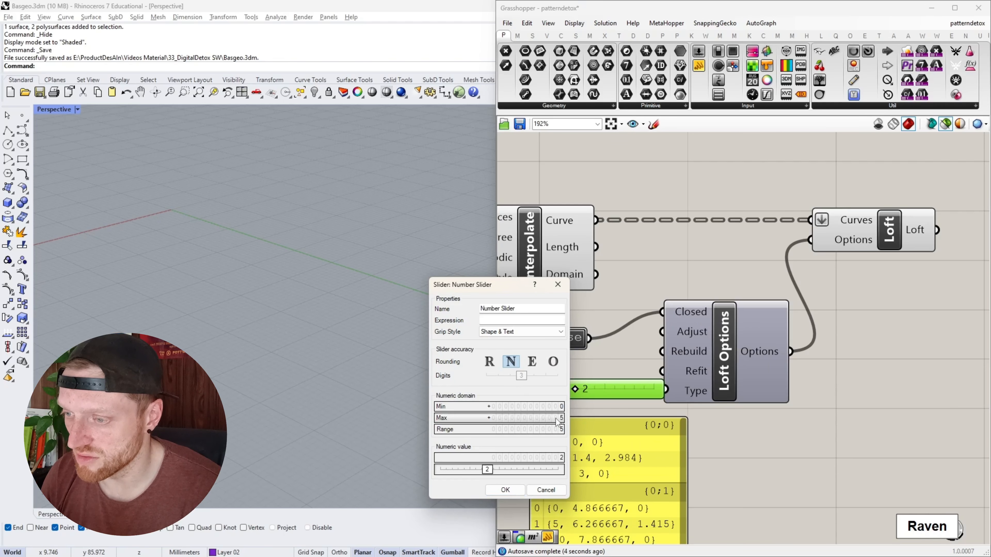
left_click(505, 491)
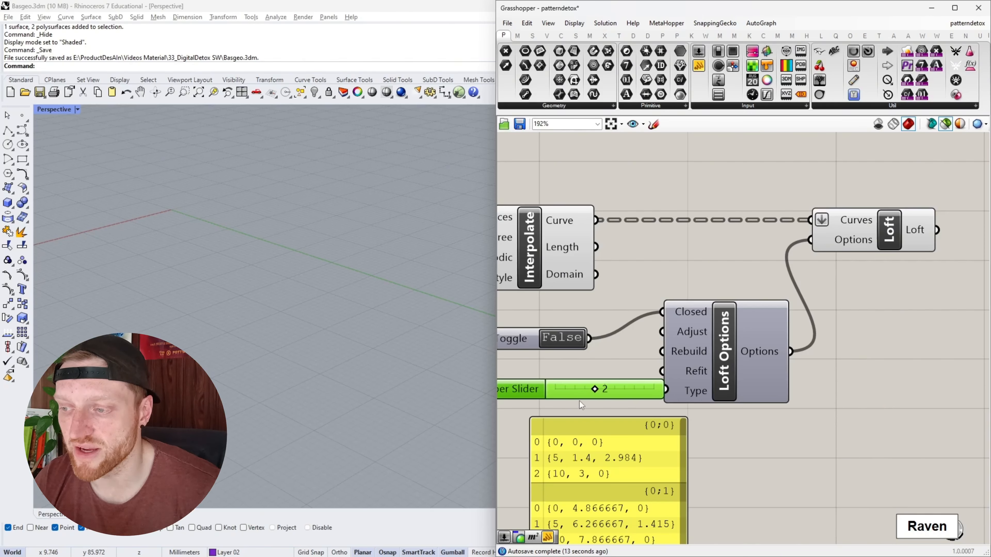
- Connect the number slider to the Type input of Loft Options and select Loft to preview the surface
right_click_drag(555, 387, 598, 388)
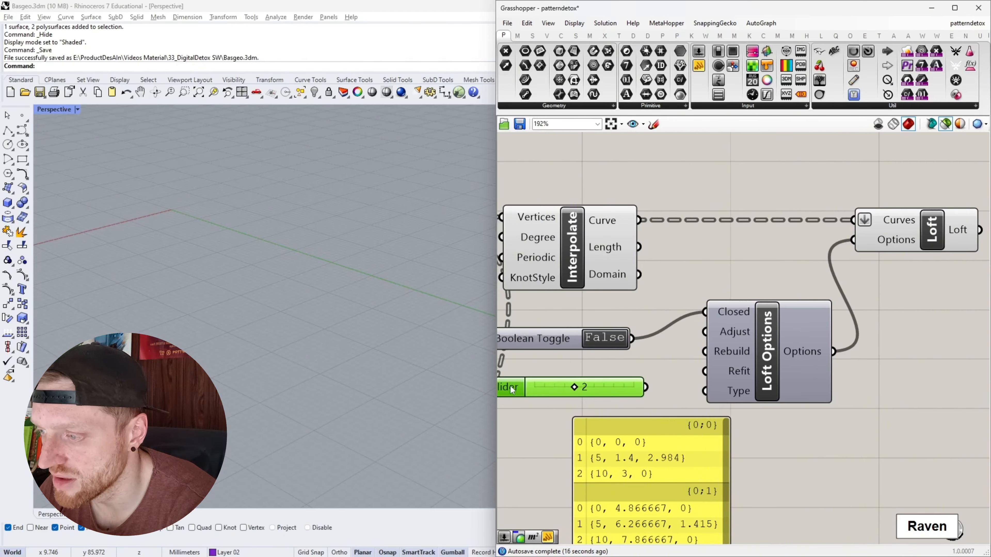
left_click_drag(645, 387, 705, 391)
left_click(910, 246)
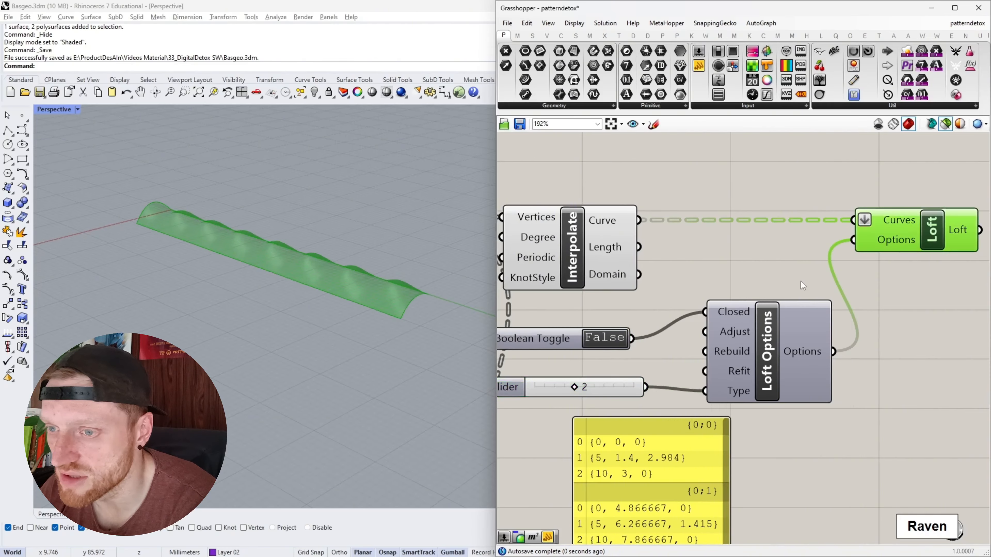
- Set the Type slider to 1, 5 and 3 in turn to compare the resulting loft surfaces
scroll(563, 378, "up", 3)
left_click_drag(568, 388, 542, 391)
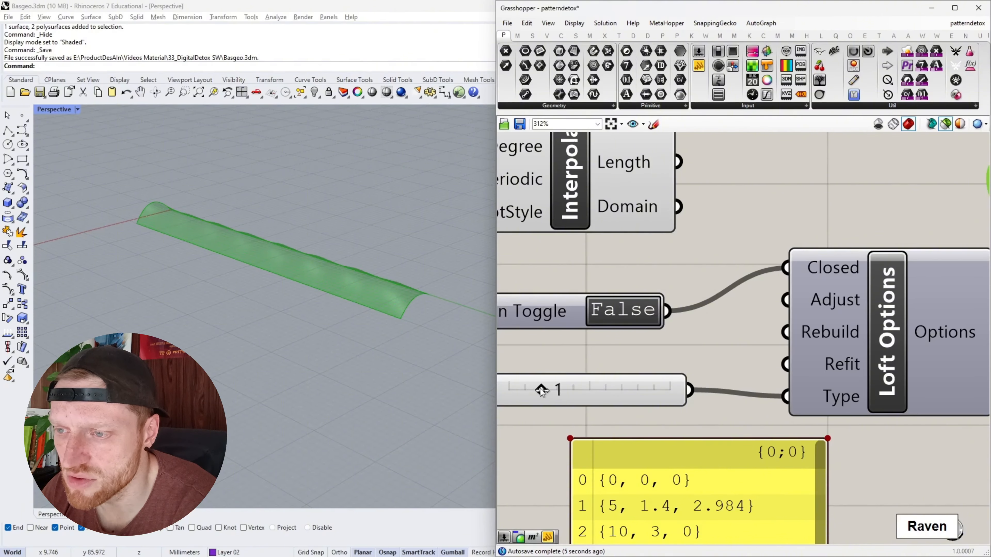
left_click_drag(541, 391, 677, 389)
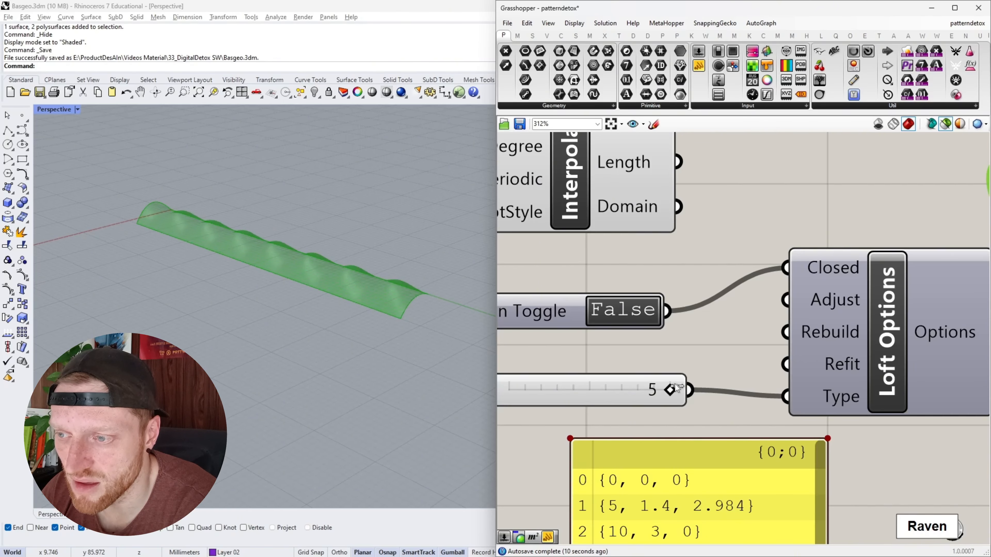
mouse_move(835, 399)
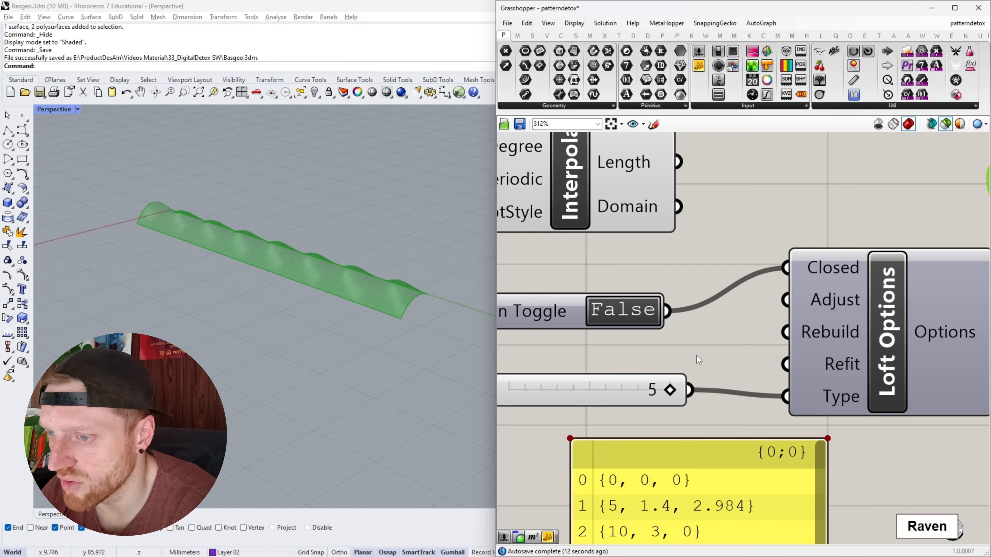
left_click_drag(657, 391, 591, 391)
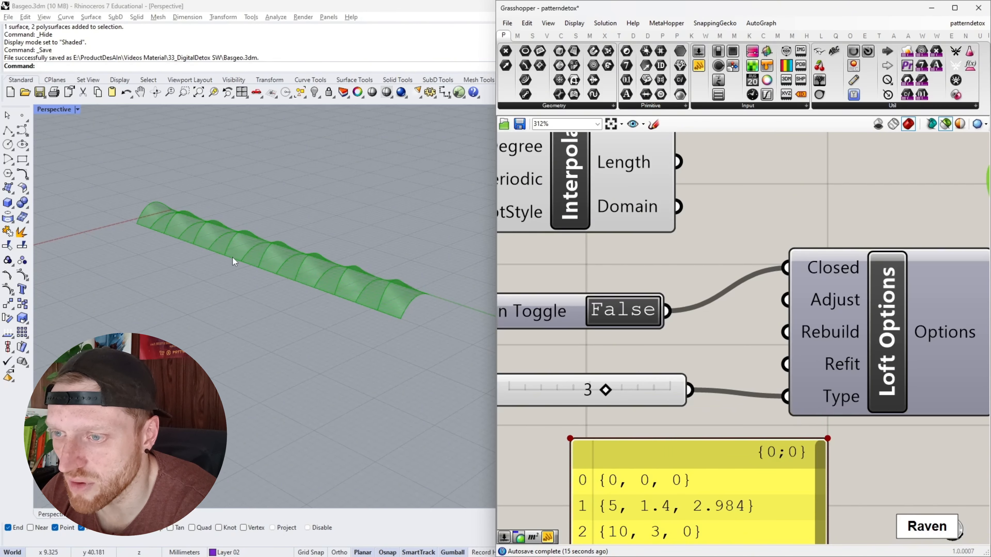
- Examine the type 3 loft from other angles and set the Type slider to 2
right_click_drag(235, 262, 225, 283)
scroll(184, 307, "down", 6)
scroll(184, 307, "up", 6)
right_click_drag(184, 307, 165, 322)
scroll(166, 322, "down", 6)
left_click_drag(593, 395, 573, 390)
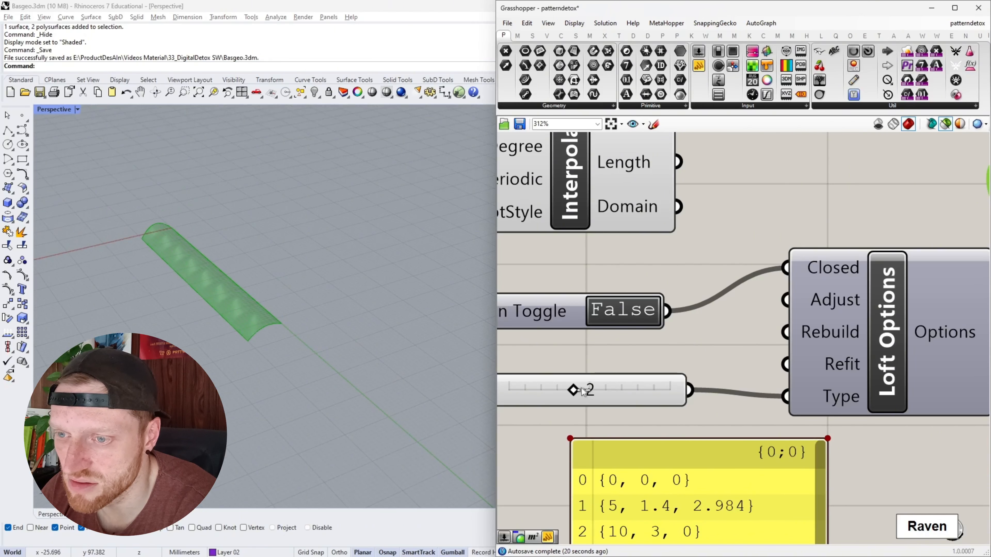
- Bake the Loft surface into the Rhino document and deselect the component
scroll(731, 262, "down", 3)
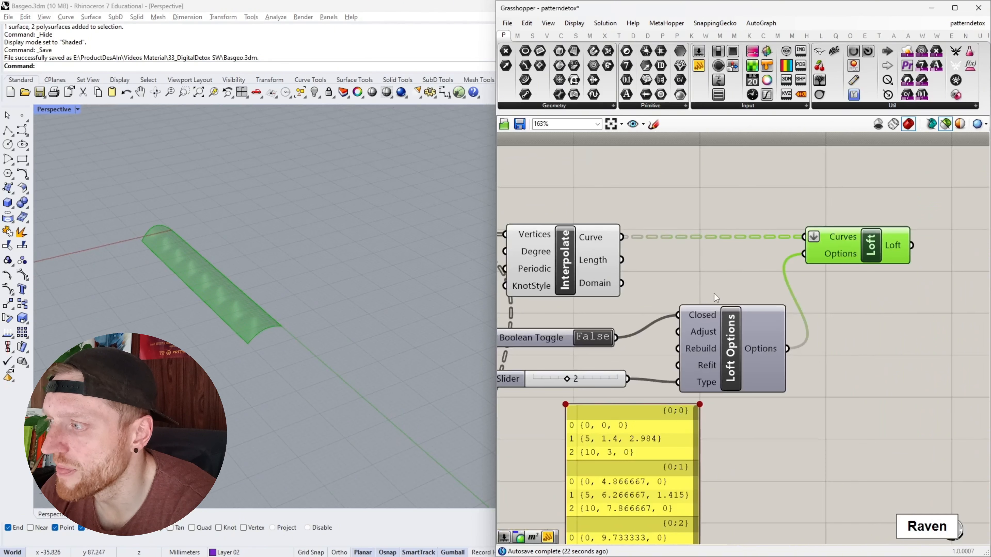
right_click(889, 253)
right_click(873, 251)
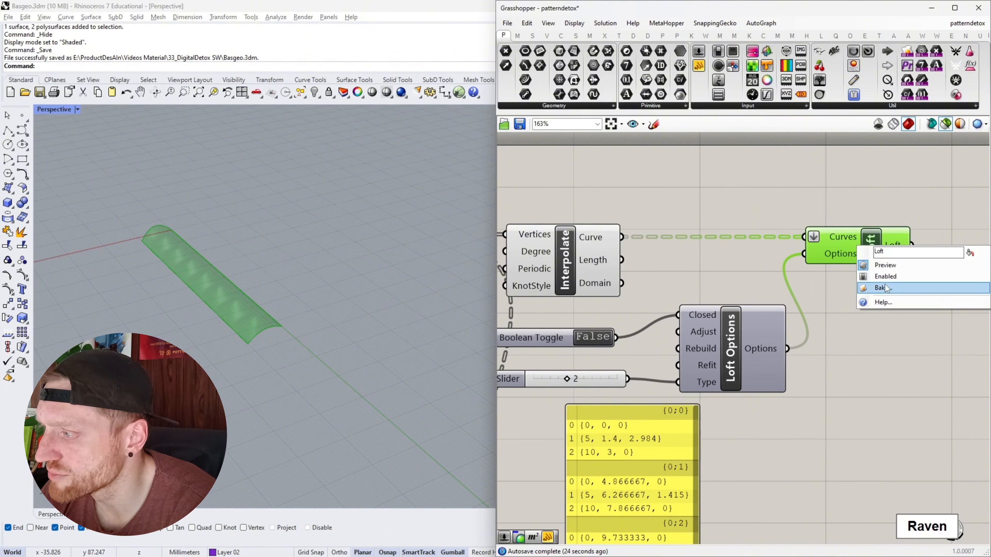
left_click(880, 288)
left_click(893, 381)
scroll(190, 266, "up", 3)
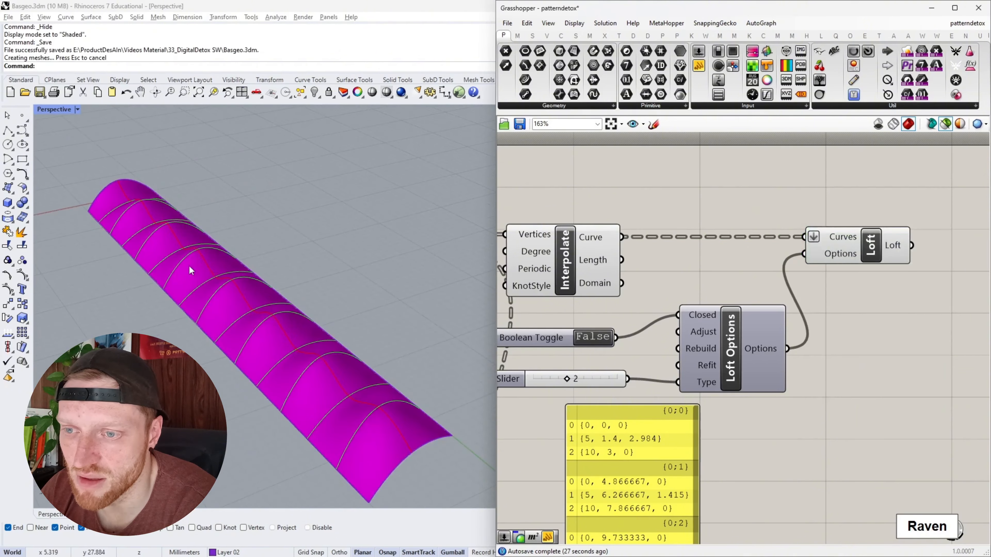
- Switch the Perspective viewport to Rendered display and examine the wave relief on the baked surface
left_click(77, 111)
left_click(75, 171)
scroll(168, 210, "down", 5)
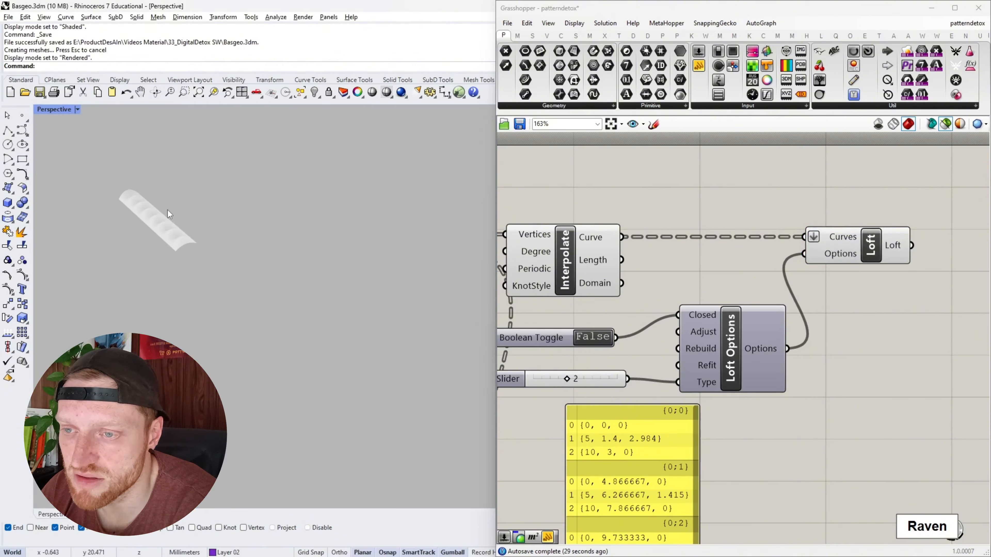
scroll(174, 210, "up", 5)
mouse_move(176, 213)
right_mouse_down()
mouse_move(116, 198)
mouse_move(293, 240)
mouse_move(288, 206)
mouse_move(258, 239)
mouse_move(245, 281)
mouse_move(222, 235)
mouse_move(199, 245)
mouse_move(261, 244)
mouse_move(172, 259)
mouse_move(155, 274)
mouse_move(155, 295)
mouse_move(158, 210)
mouse_move(170, 275)
right_mouse_up()
scroll(166, 258, "up", 3)
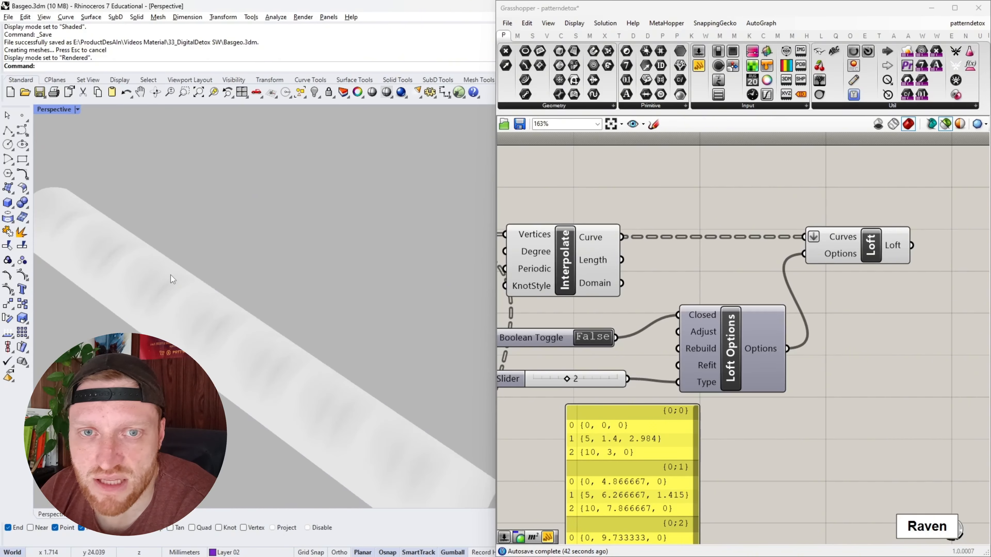
scroll(171, 275, "down", 5)
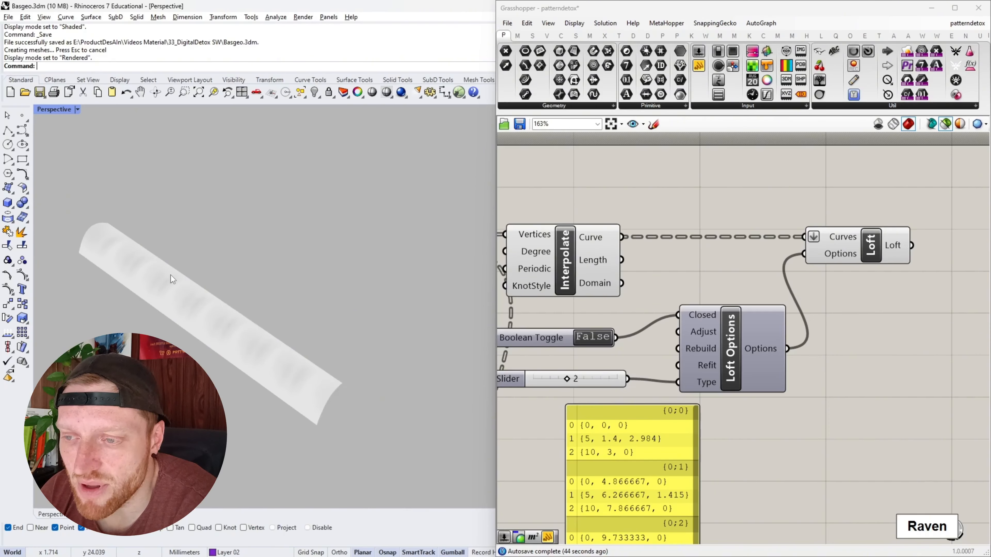
scroll(182, 292, "up", 5)
- Select the baked loft surface in the viewport and hide it
left_click(182, 292)
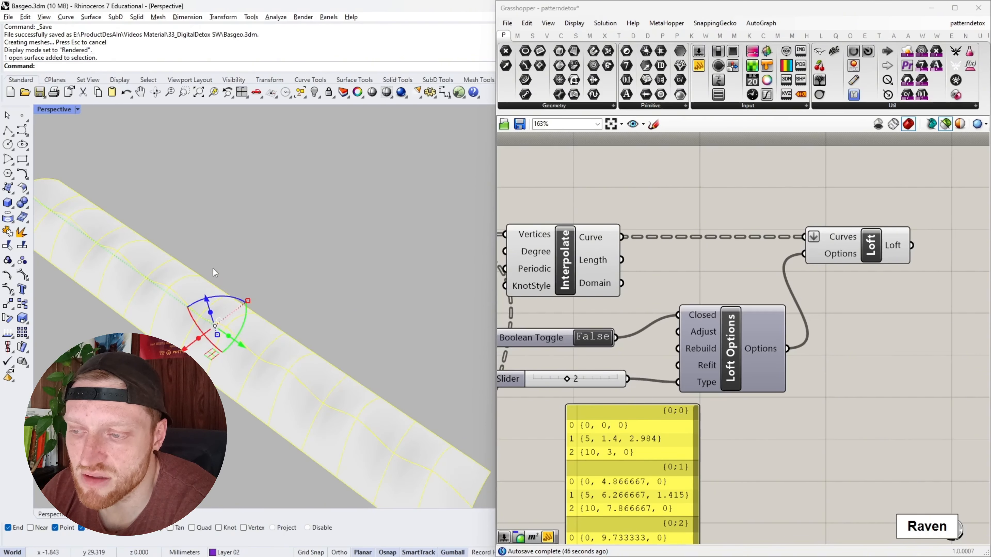
scroll(213, 269, "down", 2)
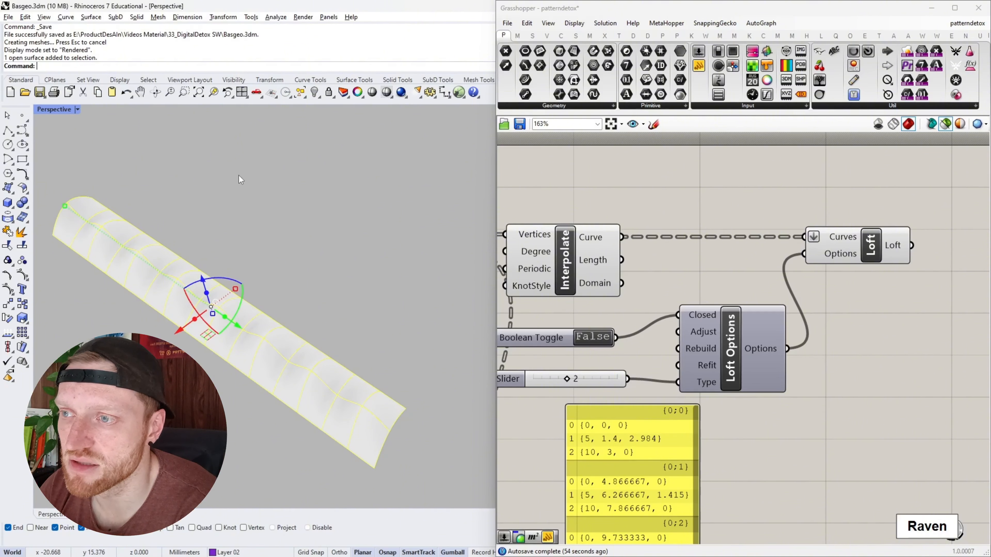
left_click(315, 93)
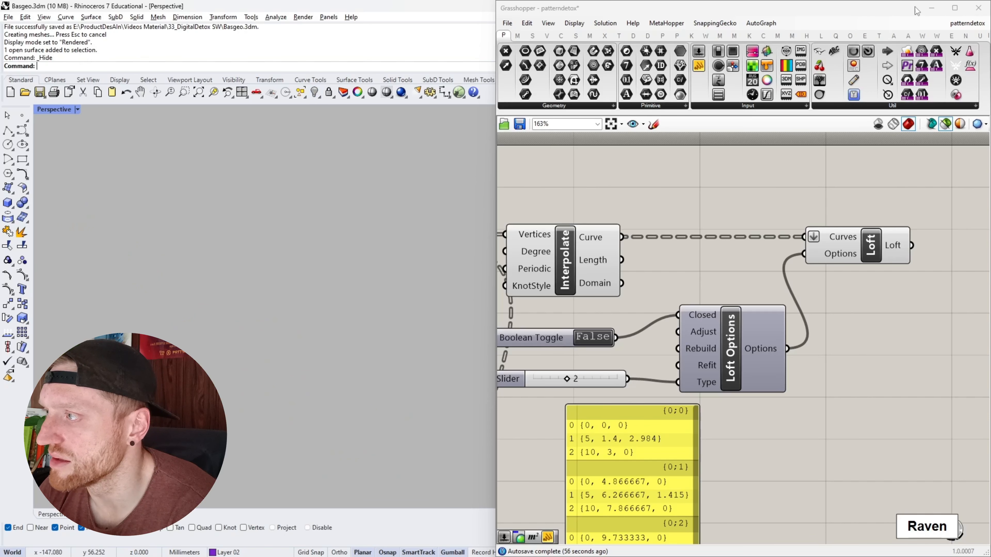
- Minimize Grasshopper and examine the first round product model in the rendered Rhino viewport from the side
left_click(932, 8)
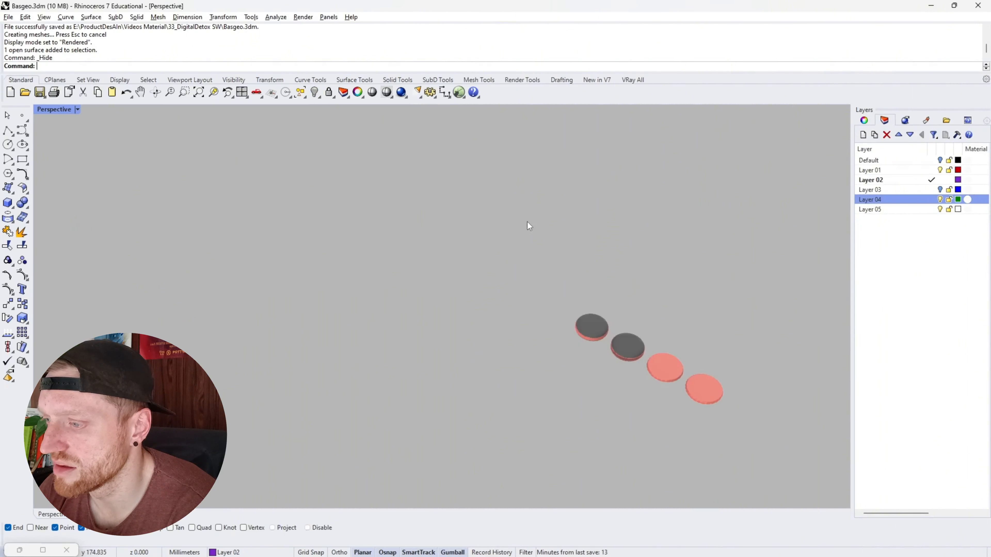
right_click_drag(566, 316, 635, 286)
scroll(557, 269, "up", 6)
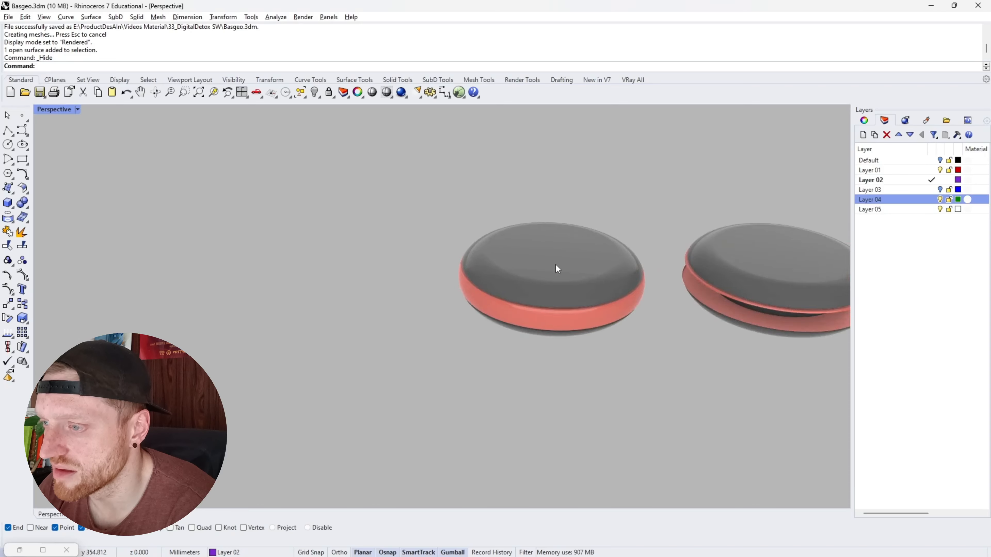
scroll(549, 286, "up", 4)
scroll(337, 264, "down", 4)
scroll(429, 263, "up", 4)
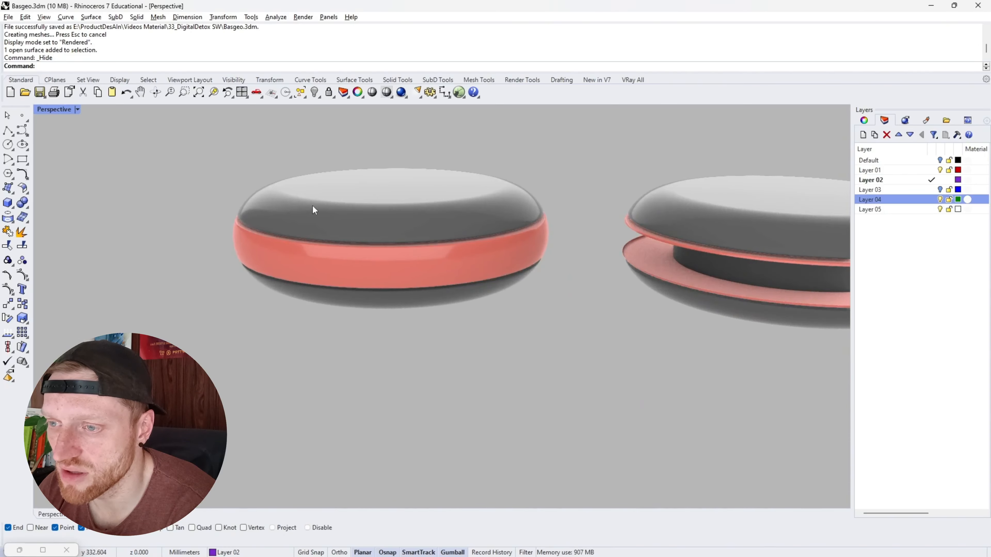
scroll(307, 215, "up", 3)
- Select the body parts of the first round model to inspect their outlines, and clear the selection
left_click(291, 263)
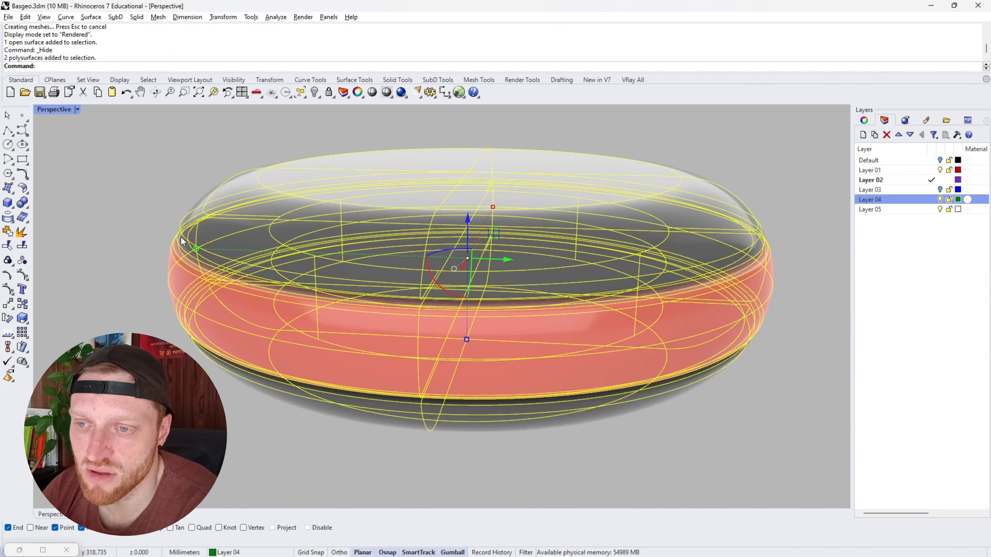
left_click(84, 207)
left_click(259, 314)
left_click(104, 251)
scroll(365, 223, "down", 8)
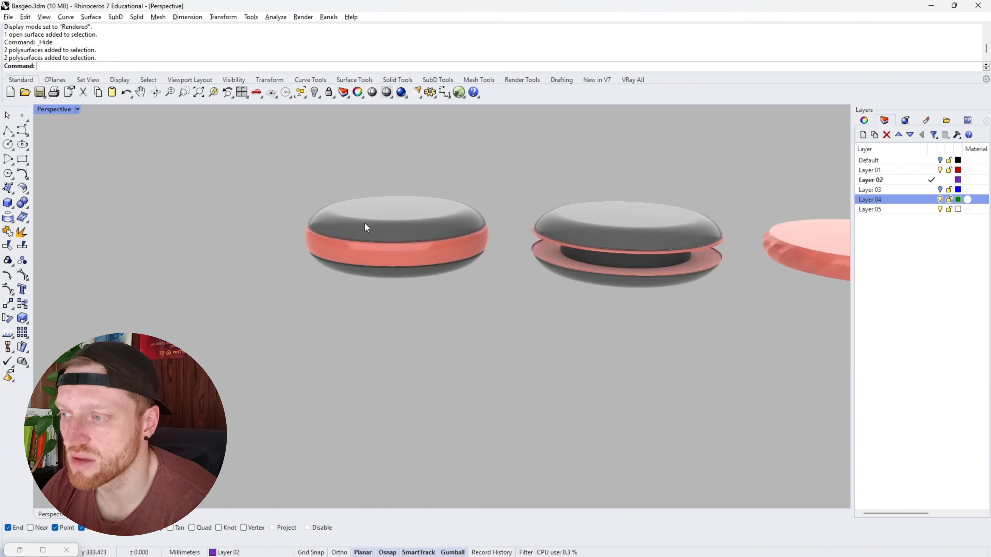
- Select the first round model and ungroup its parts
scroll(526, 232, "up", 3)
right_click_drag(663, 216, 519, 247, "shift")
left_click(288, 352)
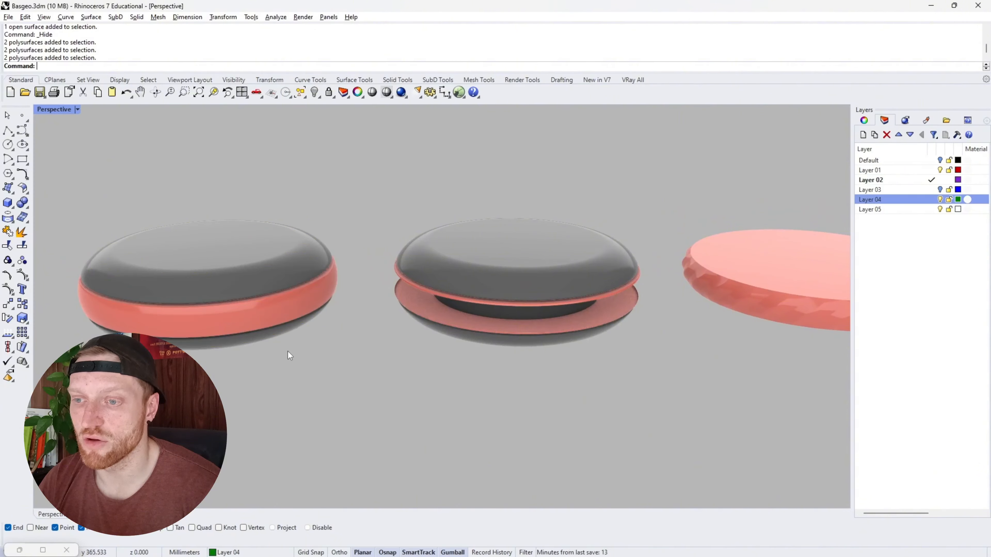
left_click(298, 300)
right_click_drag(339, 312, 241, 330)
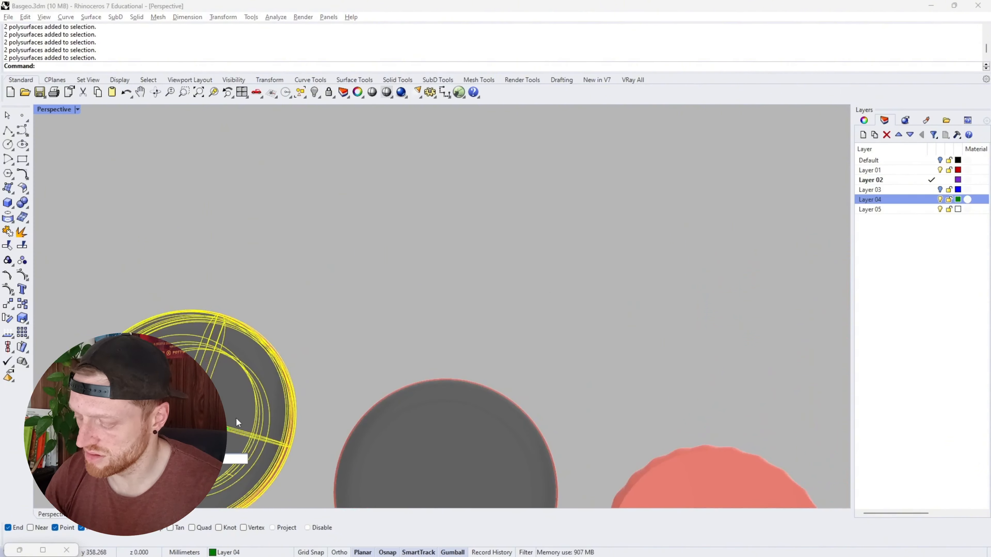
key("ctrl+v")
type("ungroup")
key("Return")
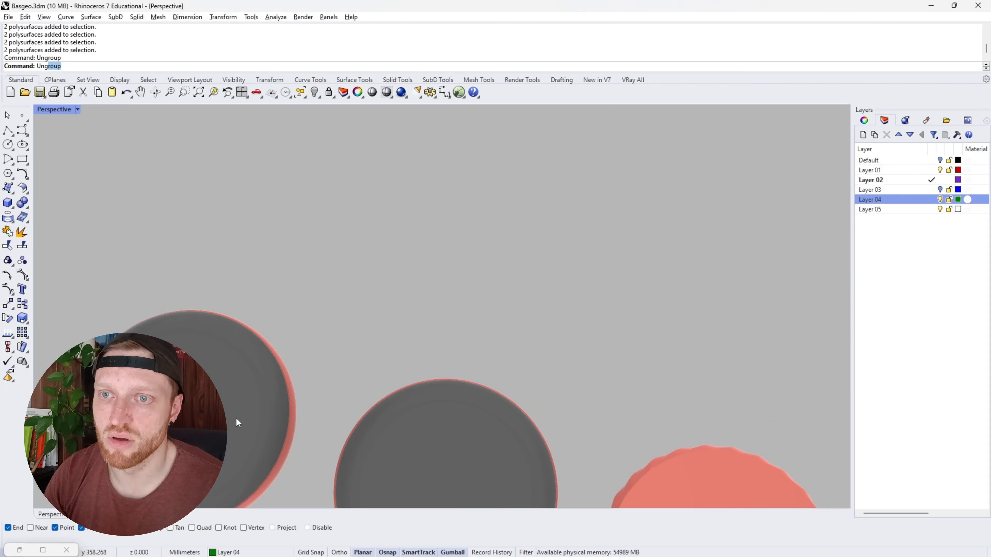
- Copy the red side band surface of the round model out beside it and select the separate ring
scroll(316, 238, "up", 6)
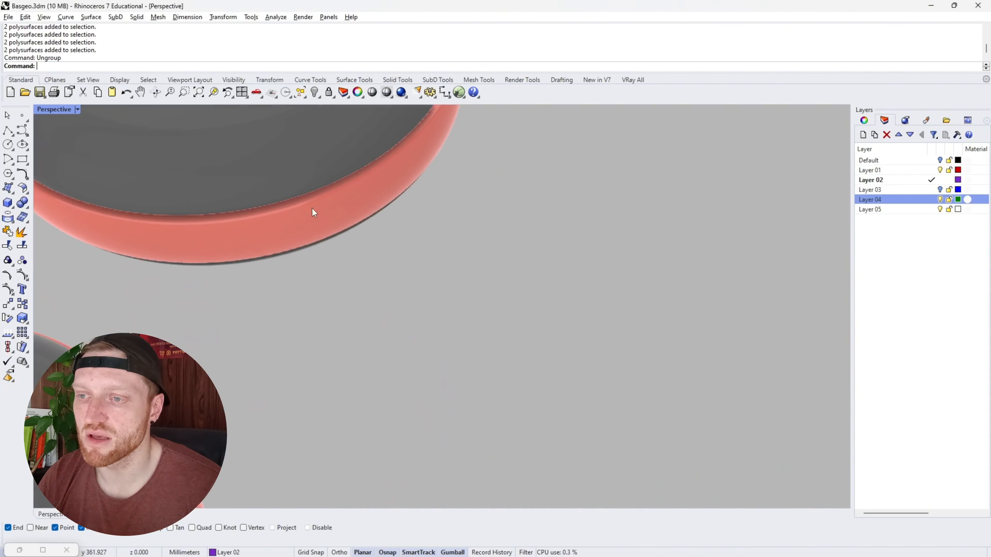
left_click(341, 303)
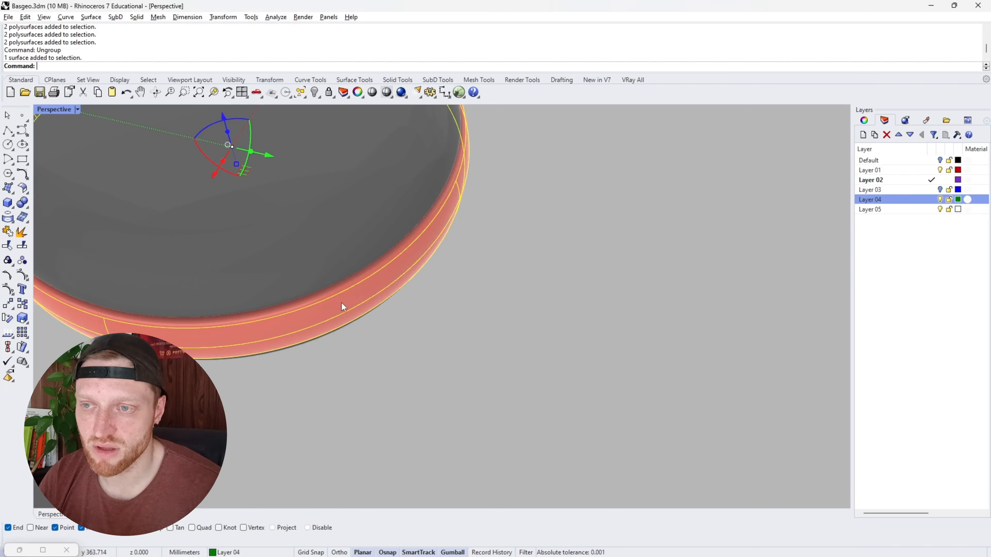
scroll(342, 303, "down", 2)
left_click(310, 215)
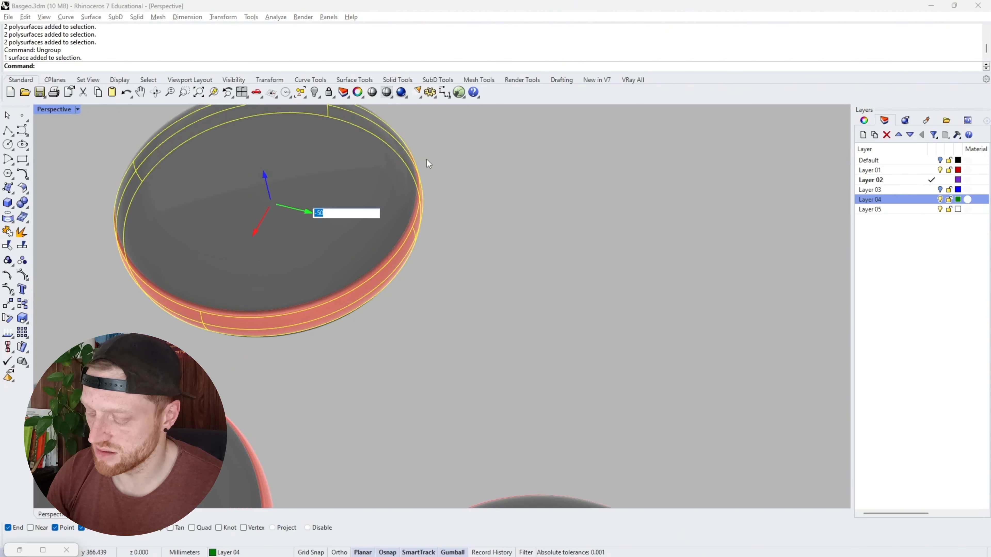
key("Return")
key("Escape")
right_click_drag(534, 362, 404, 273)
left_click(474, 232)
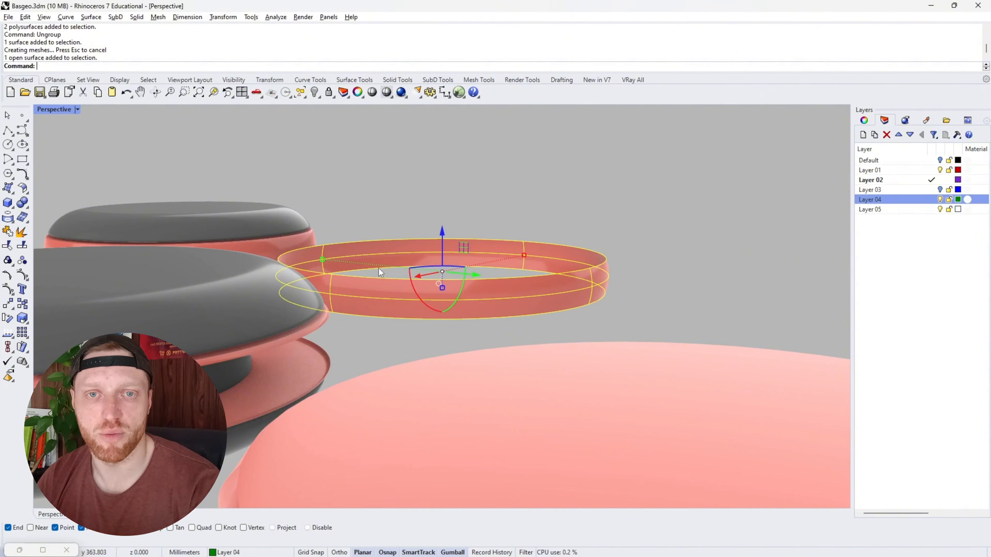
- Compare the separate ring with the surrounding product models, and turn off the visibility of Layer 04
scroll(333, 262, "down", 8)
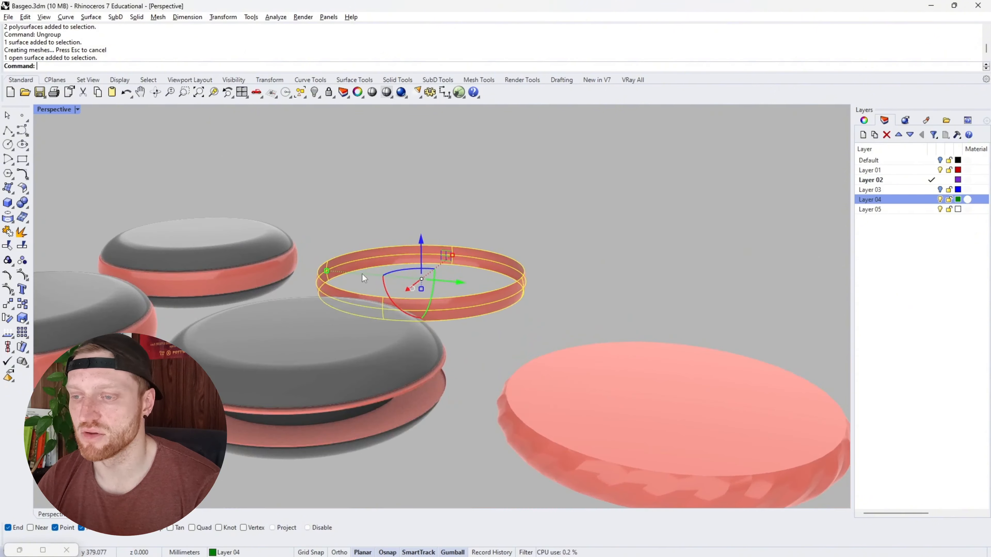
right_click_drag(529, 319, 588, 385)
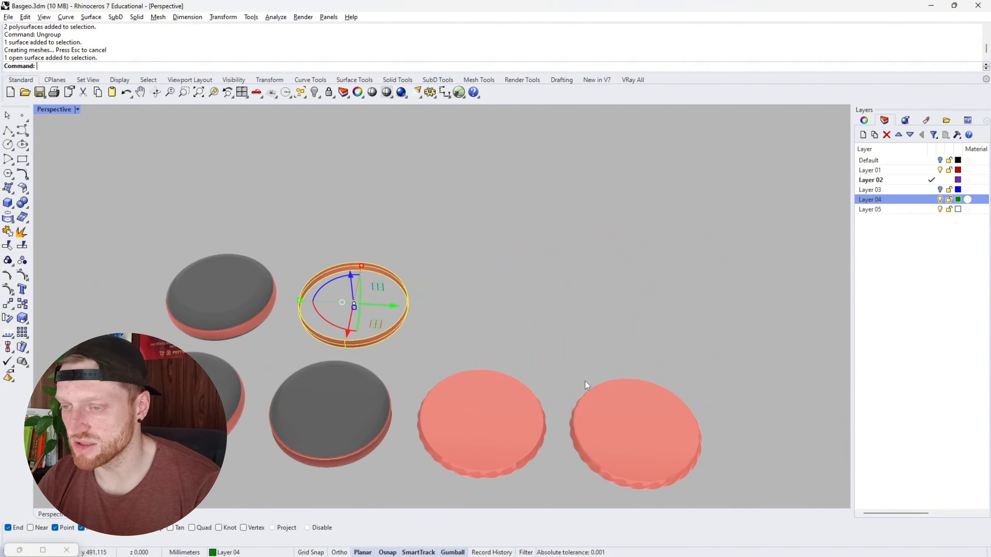
left_click(940, 200)
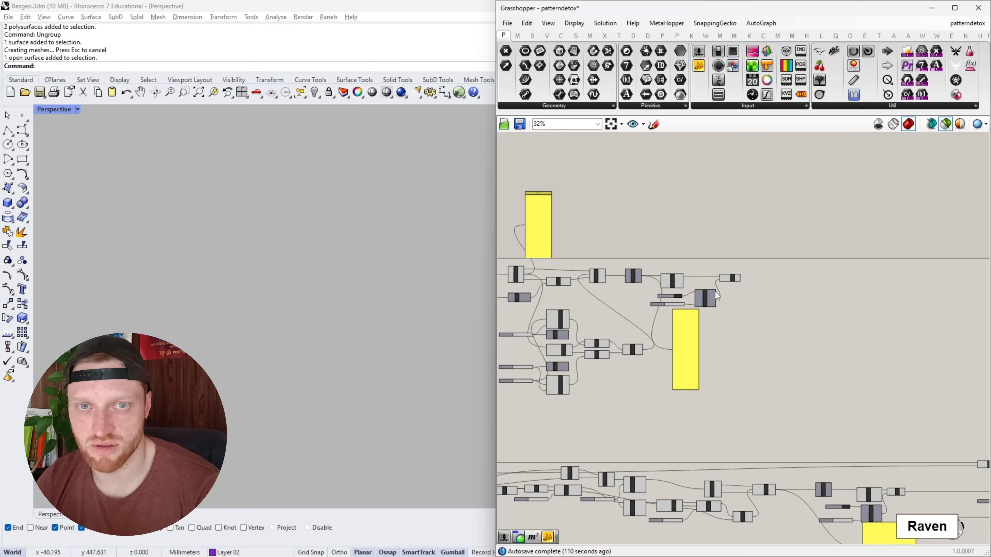
- Switch to Grasshopper and select the Surface parameter starting the lower definition to examine its ring in the viewport and its input options
mouse_move(713, 291)
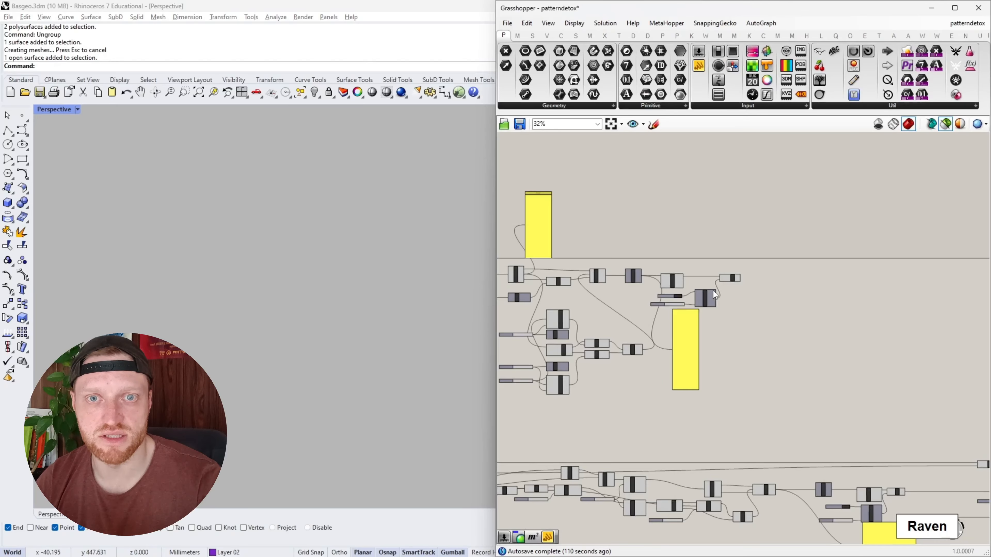
scroll(774, 364, "down", 3)
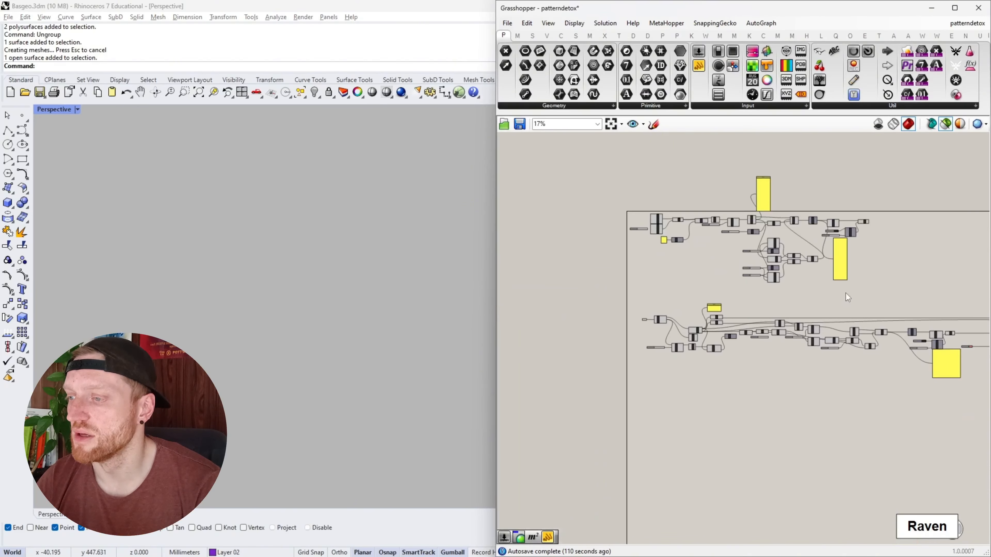
scroll(649, 302, "up", 4)
scroll(649, 302, "up", 6)
left_click(629, 351)
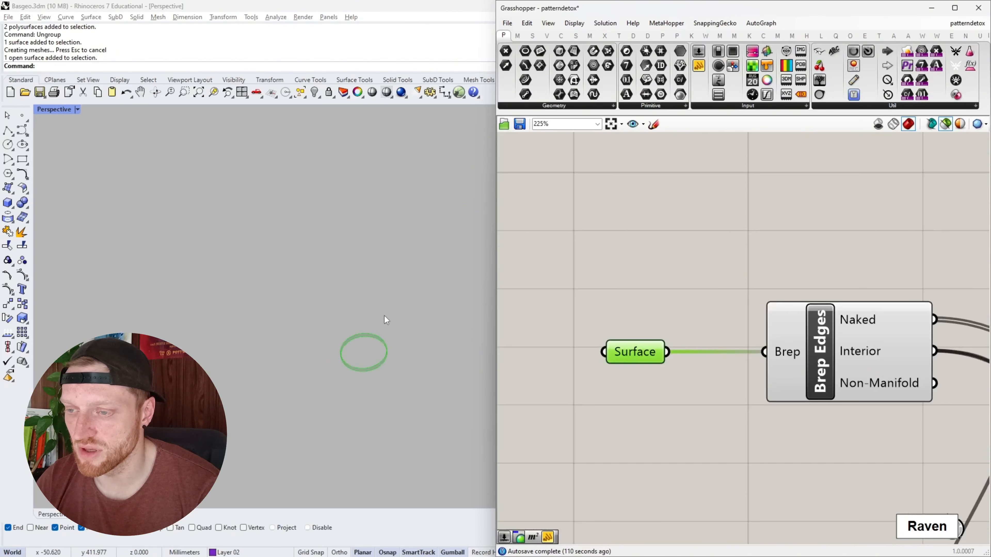
right_click_drag(378, 351, 376, 310)
scroll(372, 308, "down", 6)
scroll(329, 254, "up", 10)
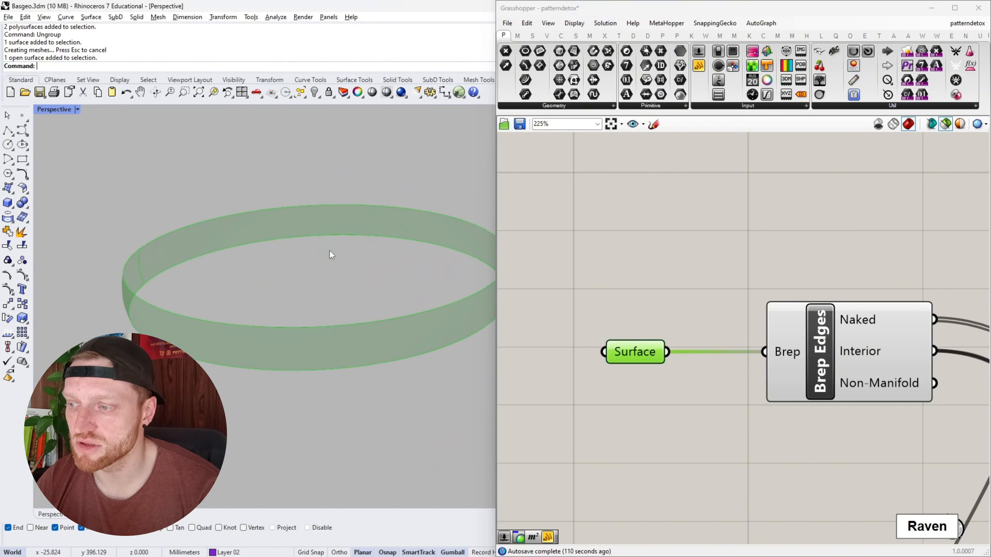
scroll(601, 298, "down", 1)
right_click(614, 338)
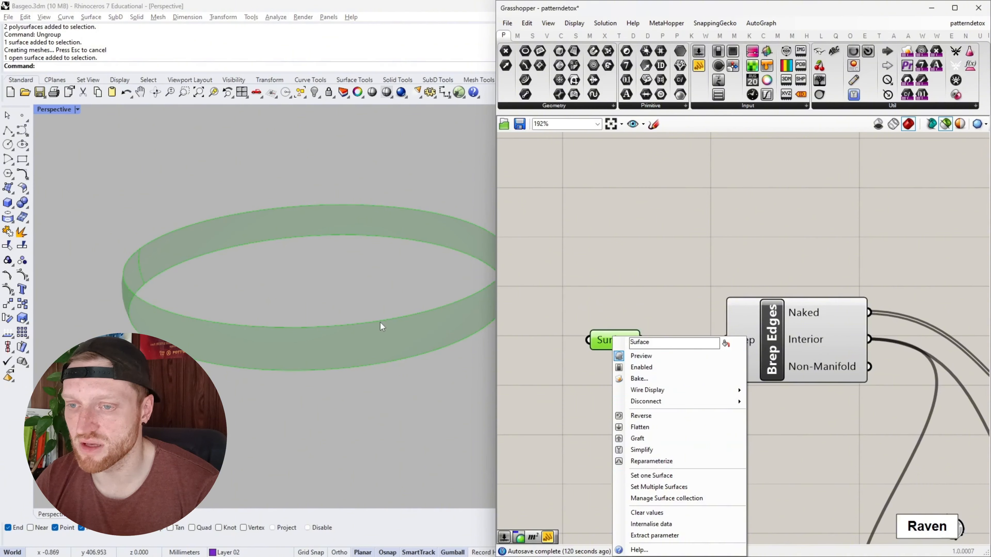
right_click(631, 251)
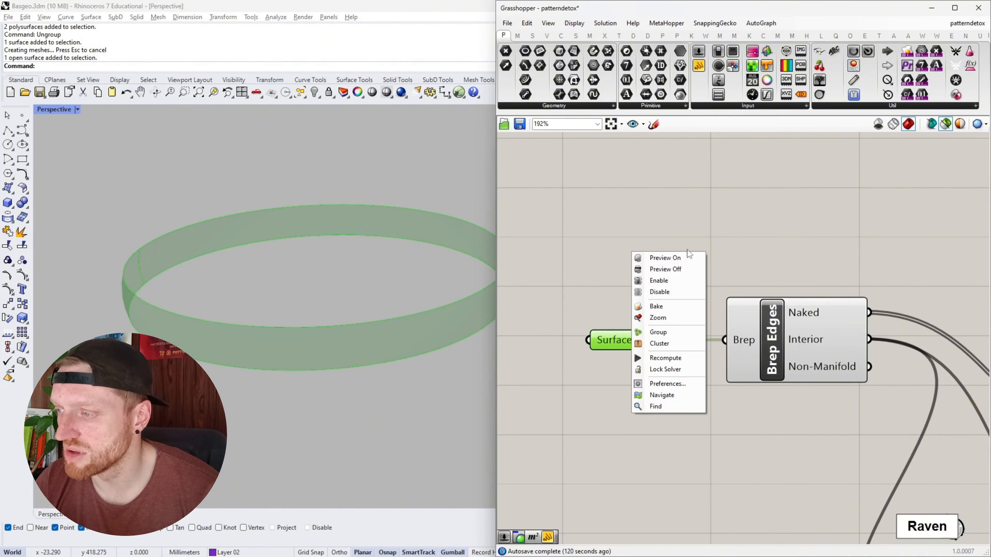
left_click(744, 235)
- Select the Brep Edges component and inspect the ring's naked and interior edges in the viewport
right_click_drag(745, 236, 635, 235)
left_click(642, 311)
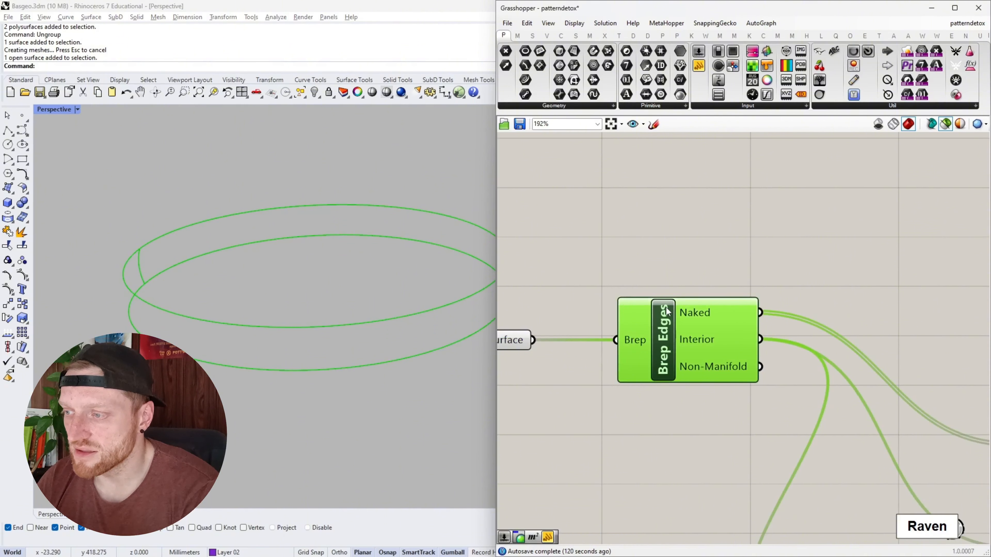
right_click_drag(276, 298, 316, 282)
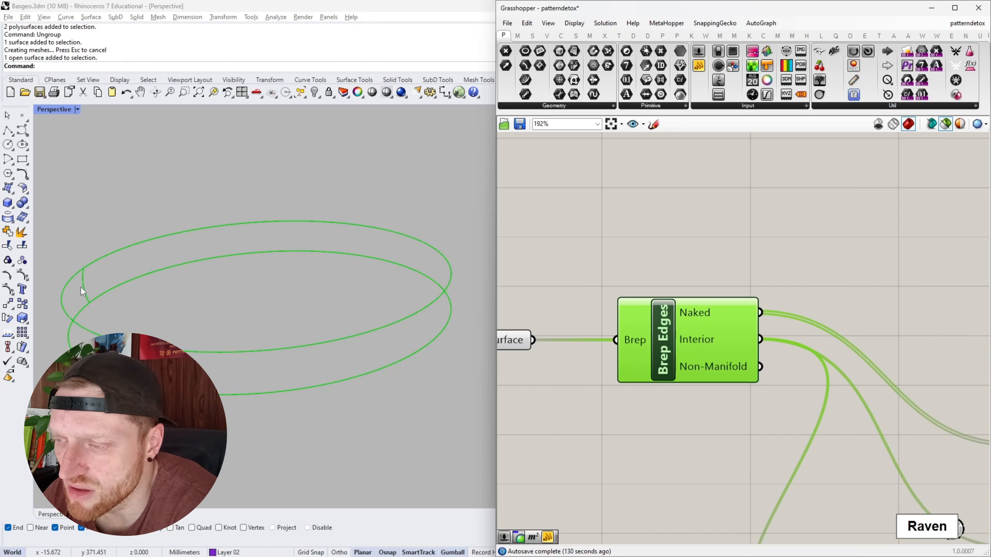
- Delete the End Points component fed by the Interior output of Brep Edges
scroll(592, 302, "down", 3)
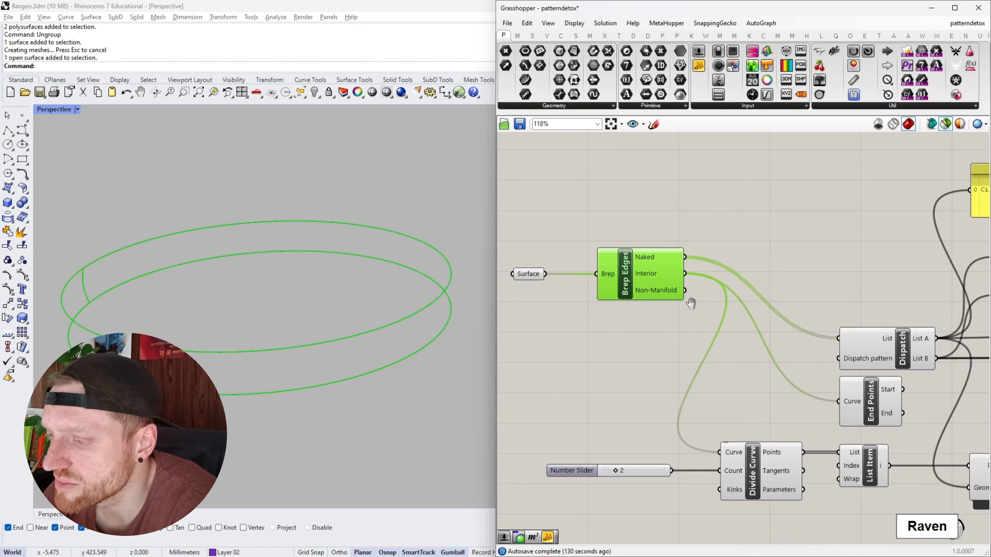
right_click_drag(709, 348, 669, 329)
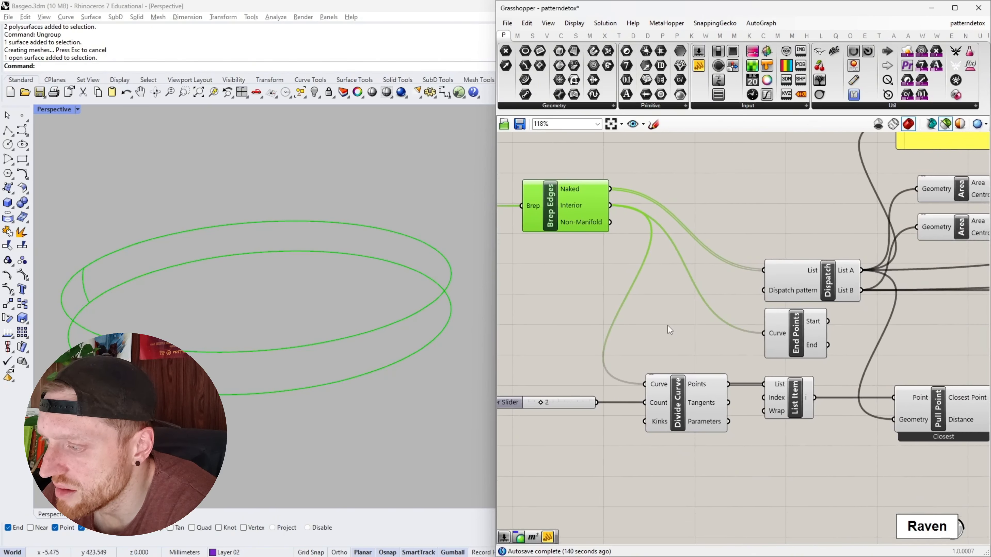
left_click(807, 333)
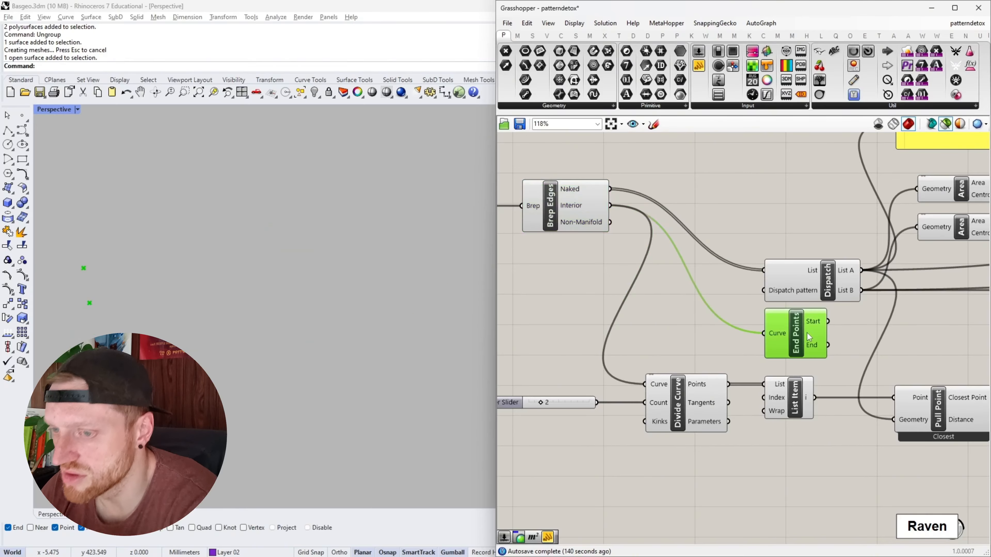
key("Delete")
scroll(625, 312, "down", 3)
scroll(629, 315, "up", 2)
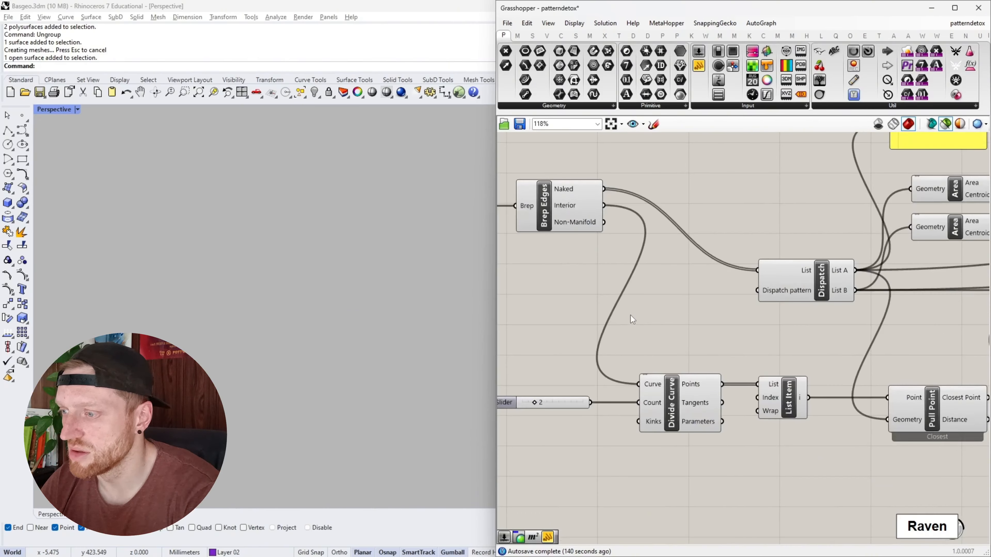
- Select the Dispatch component and examine the two edge circles it splits into List A and List B
scroll(638, 317, "down", 2)
right_click_drag(746, 323, 706, 333)
left_click(711, 301)
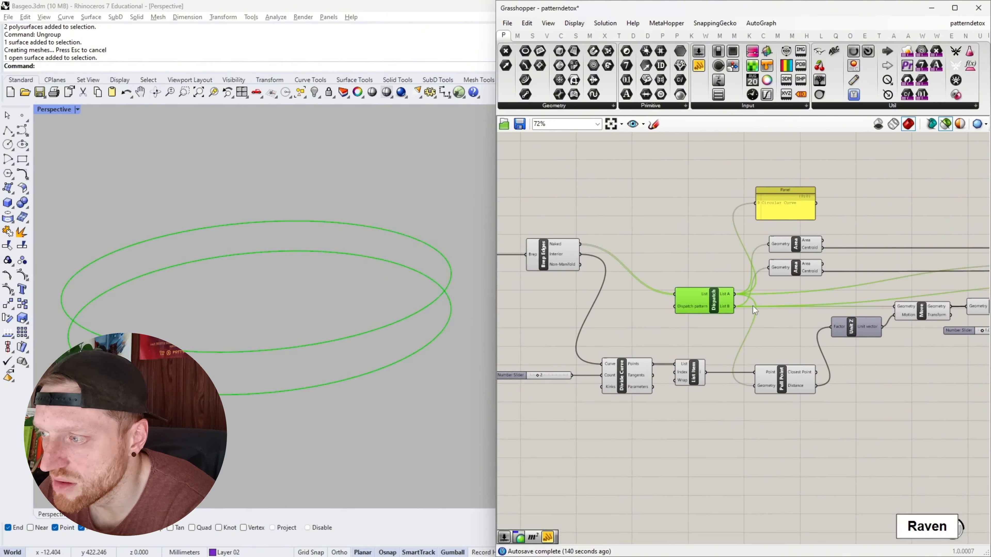
scroll(221, 257, "up", 5)
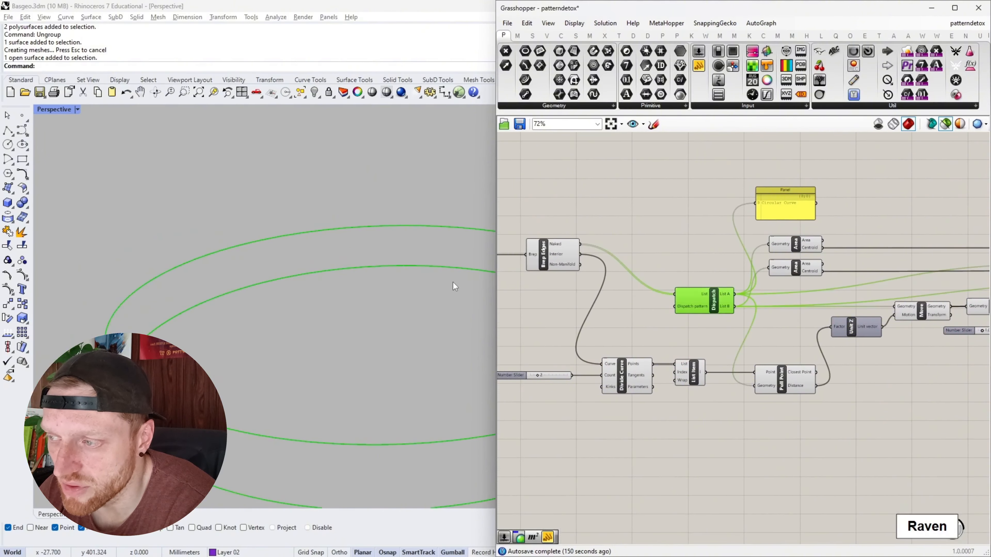
scroll(730, 296, "up", 3)
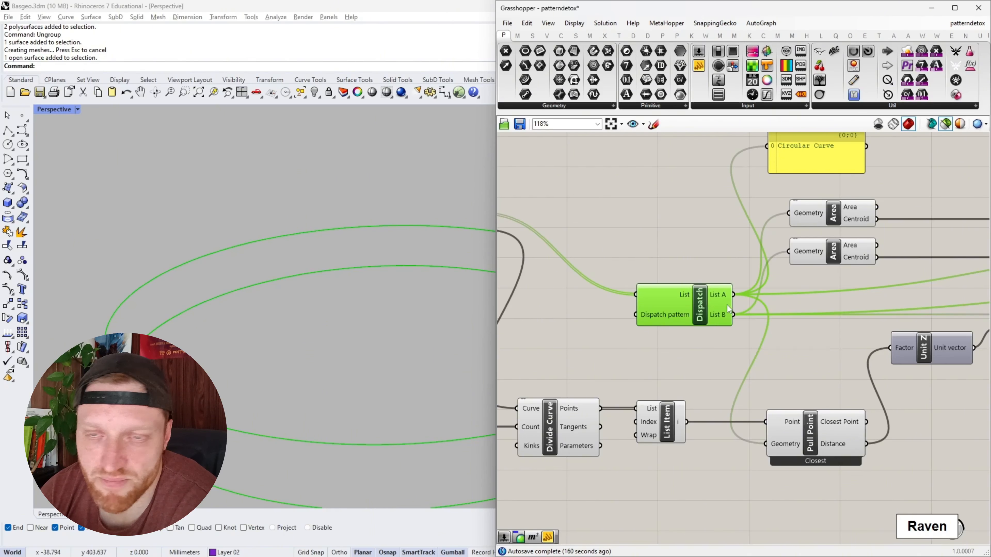
- Preview the division points of the seam edge from Divide Curve, and the single point picked by List Item
scroll(703, 319, "down", 2)
right_click_drag(702, 323, 796, 323)
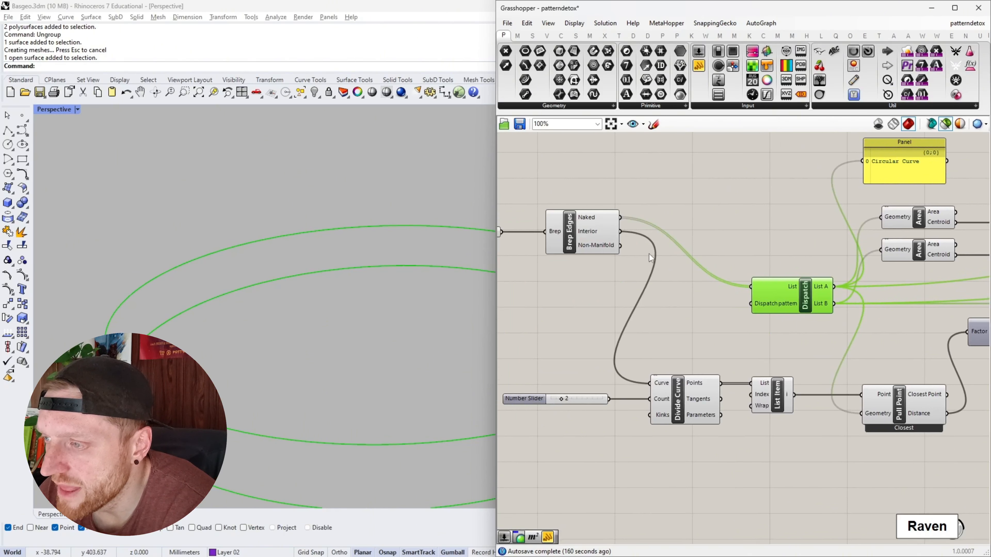
left_click(681, 386)
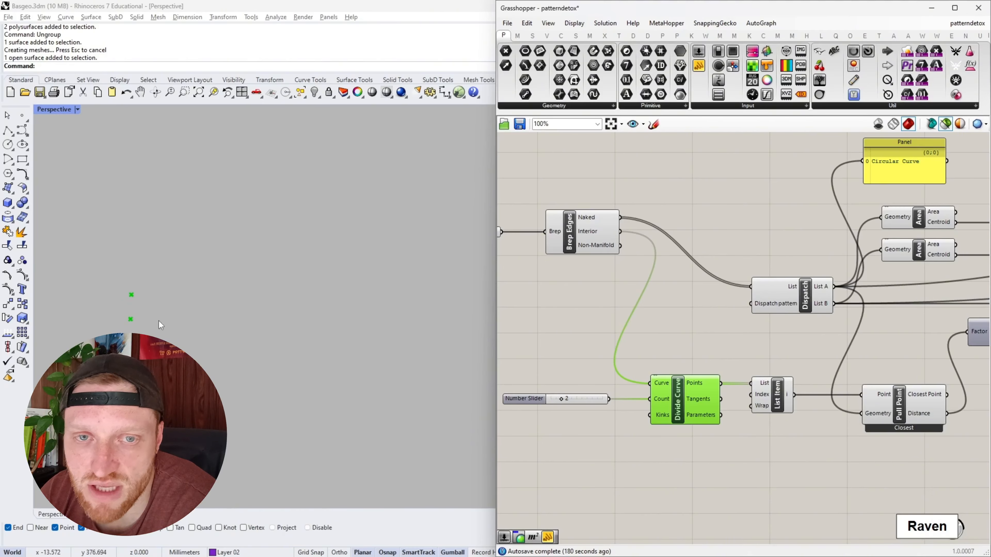
left_click(786, 402)
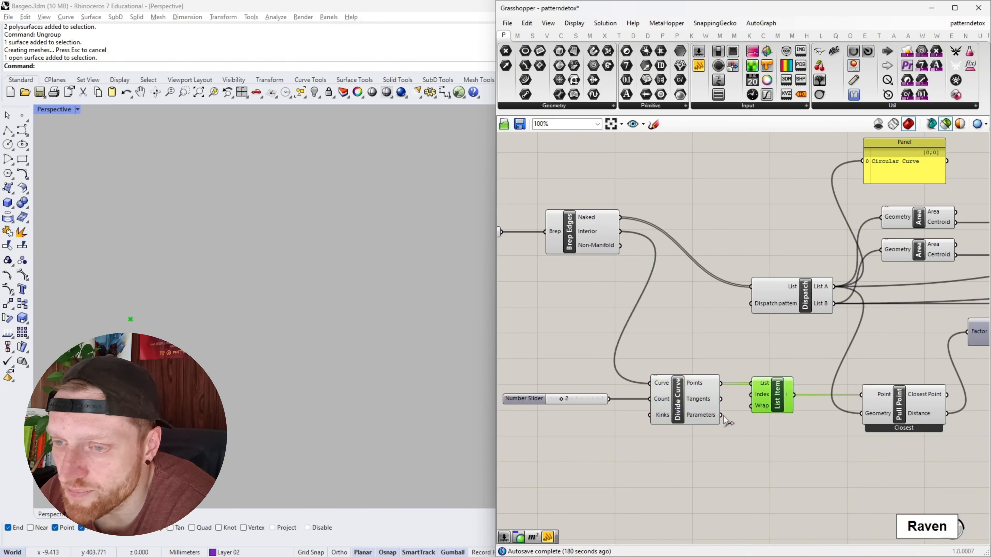
- Select the Pull Point component and inspect its closest point and its distance connection to Unit Z
right_click_drag(854, 444, 699, 449)
left_click(773, 414)
scroll(774, 416, "up", 2)
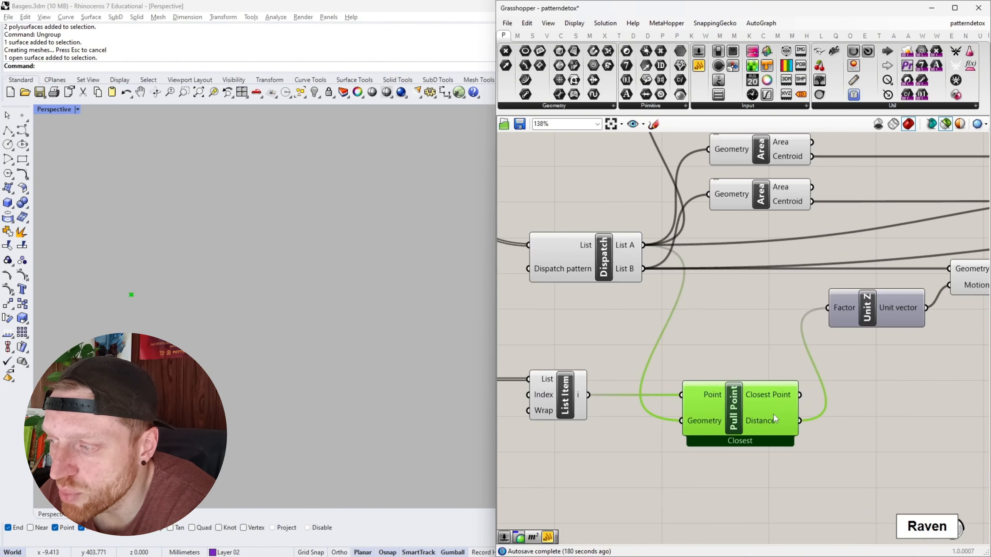
right_click_drag(775, 419, 711, 429)
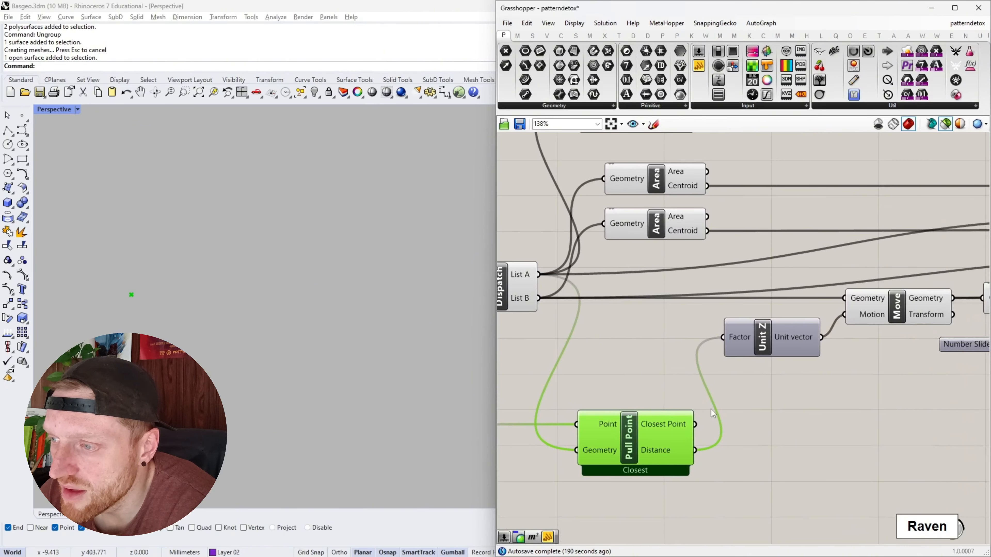
- Preview the circle shifted by the Move component, first alone and again together with the two Dispatch edge circles
right_click_drag(666, 351, 723, 347)
right_click_drag(723, 300, 632, 310)
right_click_drag(750, 354, 659, 383)
left_click(761, 346)
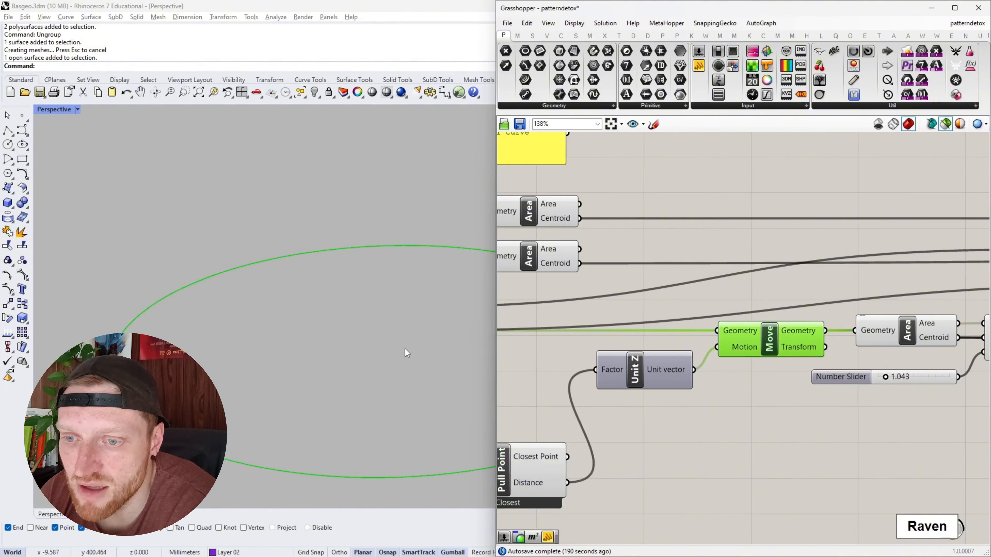
scroll(725, 326, "down", 3)
scroll(553, 329, "up", 2)
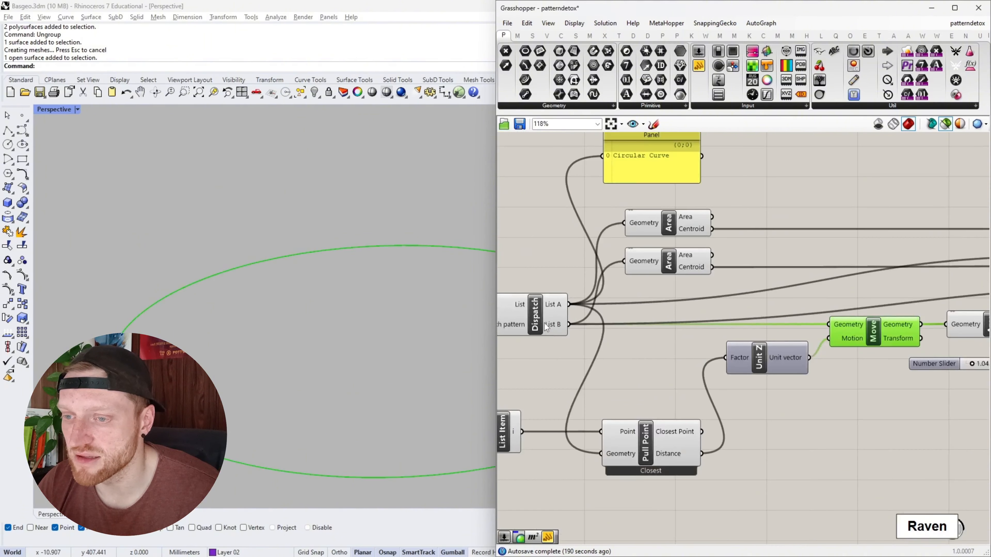
left_click(544, 323, "shift")
scroll(175, 317, "down", 3)
scroll(168, 298, "down", 3)
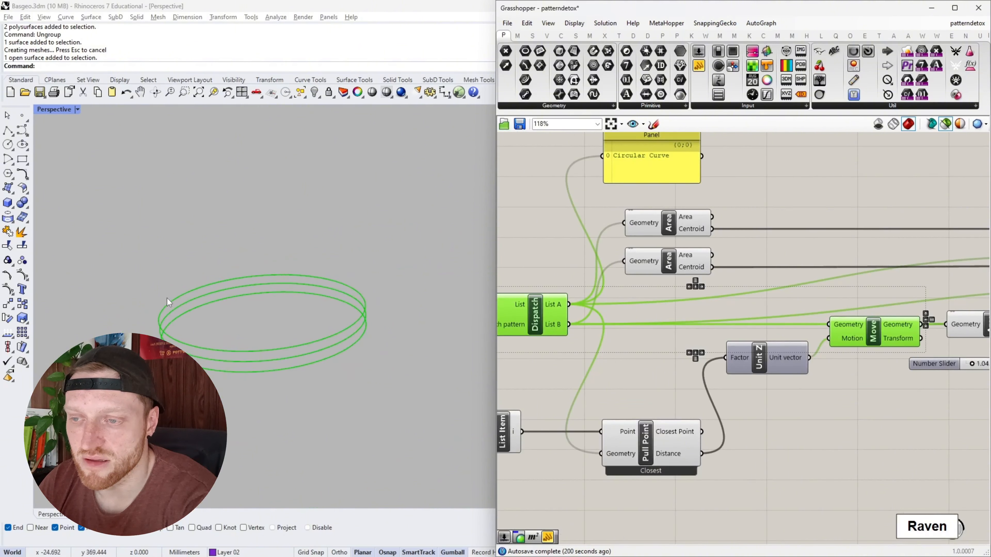
scroll(207, 304, "up", 3)
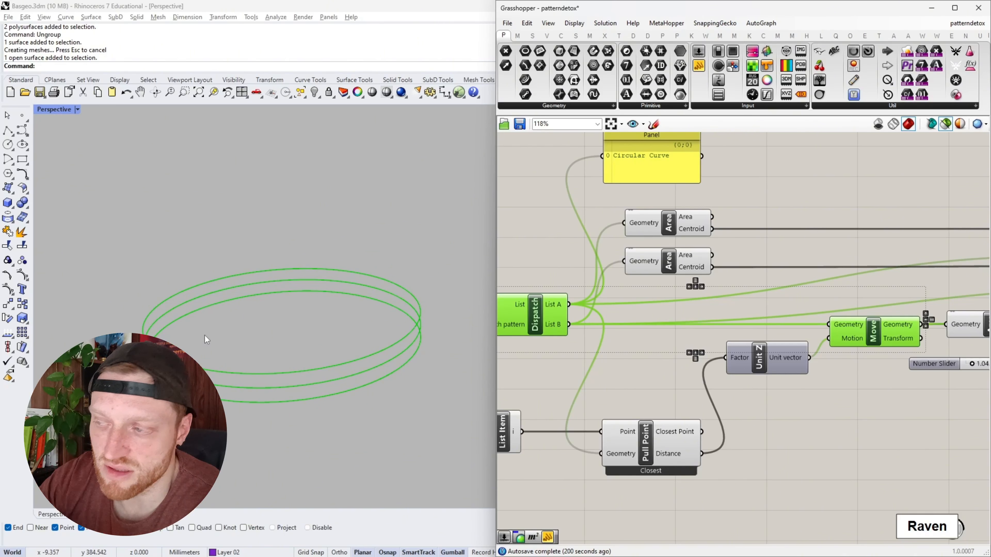
- Select the Area component after Move to inspect the centroid that feeds the Scale component
right_click_drag(781, 366, 634, 370)
right_click_drag(791, 402, 663, 396)
scroll(734, 333, "up", 2)
left_click(704, 322)
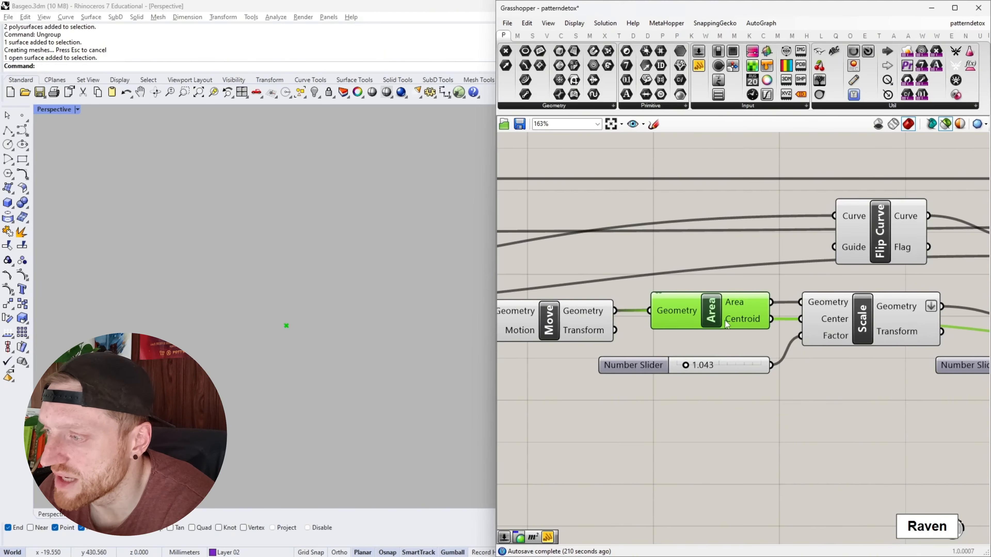
- Preview the circle enlarged by the Scale component, alone and together with the two Dispatch edge circles, up close from the side
left_click(853, 328)
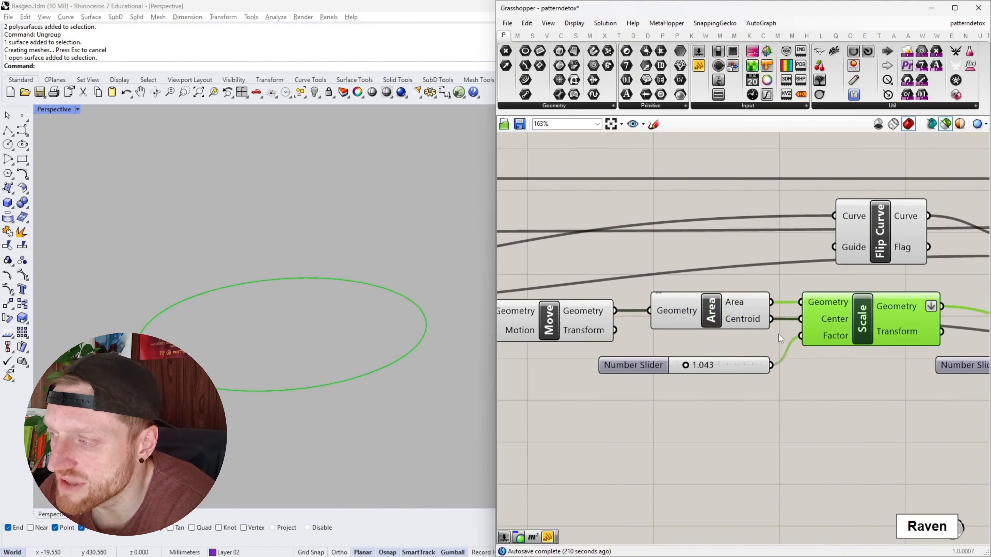
scroll(656, 349, "down", 3)
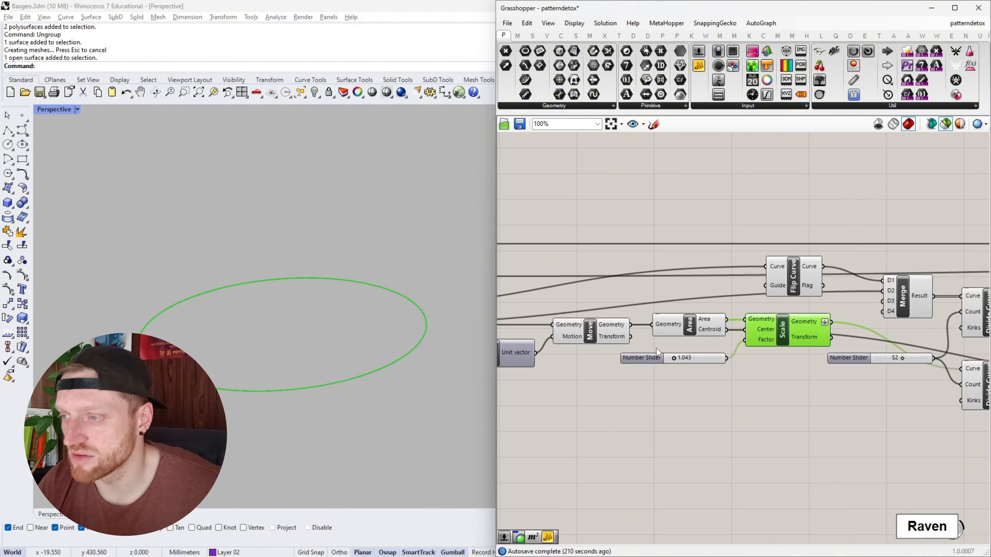
right_click_drag(657, 349, 823, 334)
right_click_drag(559, 279, 630, 275)
left_click(547, 300, "shift")
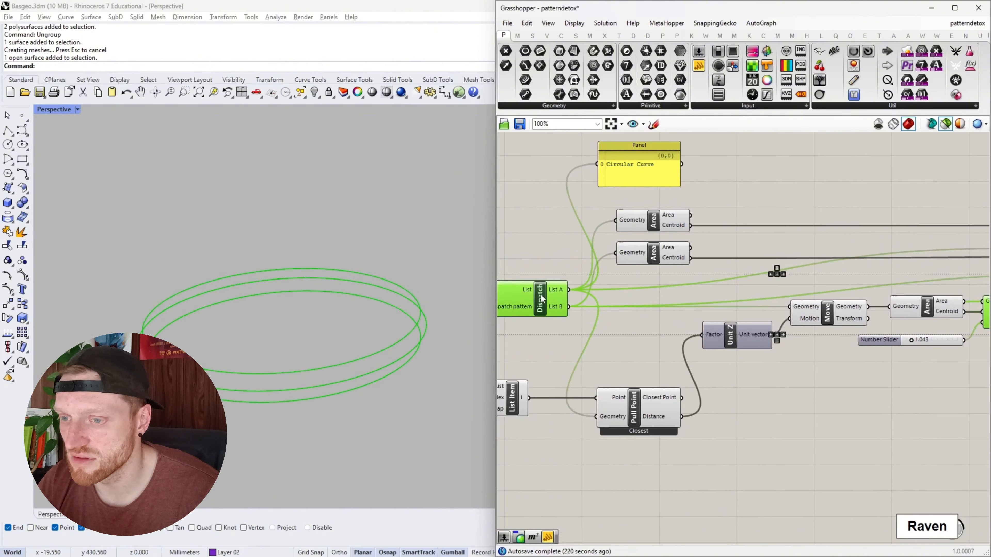
scroll(148, 324, "up", 5)
right_click_drag(149, 324, 115, 299)
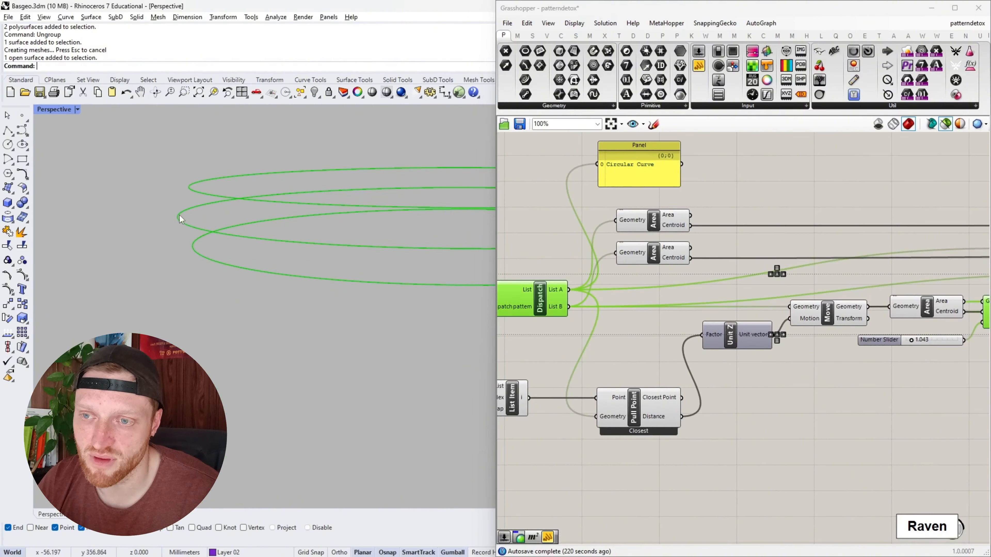
- Select the Divide Curve component fed by the Scale geometry to preview the division points on the middle circle
scroll(628, 289, "down", 1)
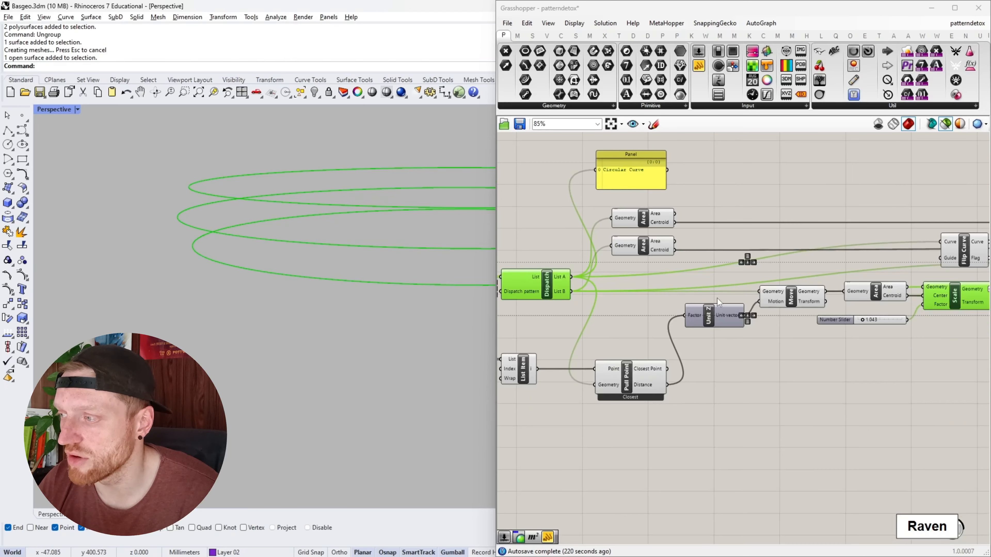
right_click_drag(909, 336, 744, 371)
right_click_drag(894, 371, 706, 380)
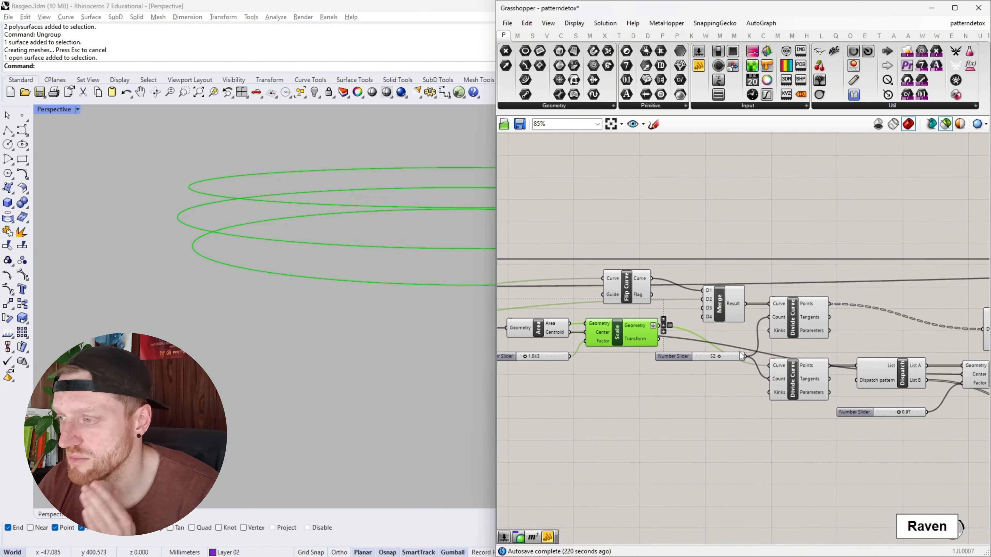
scroll(659, 326, "up", 3)
right_click_drag(754, 383, 724, 383)
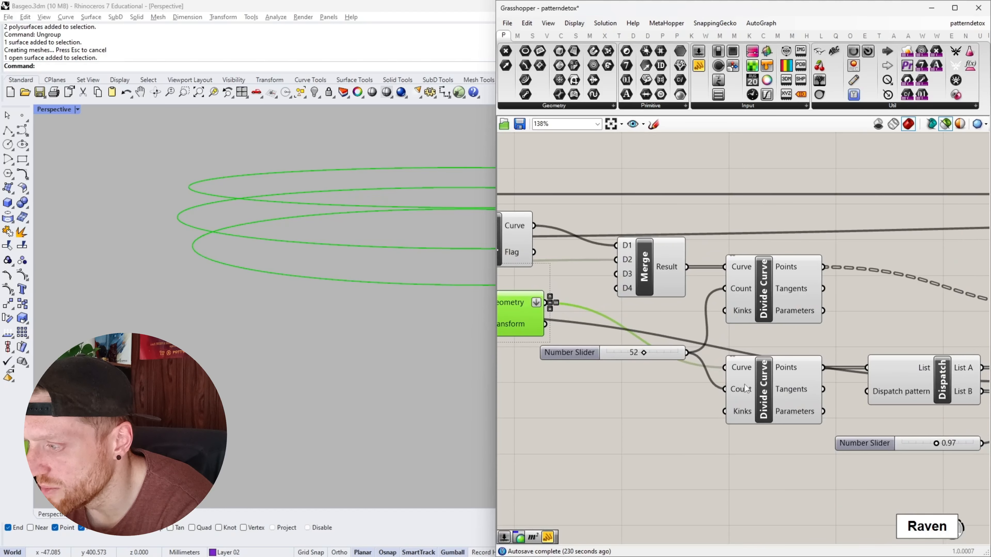
left_click(763, 390)
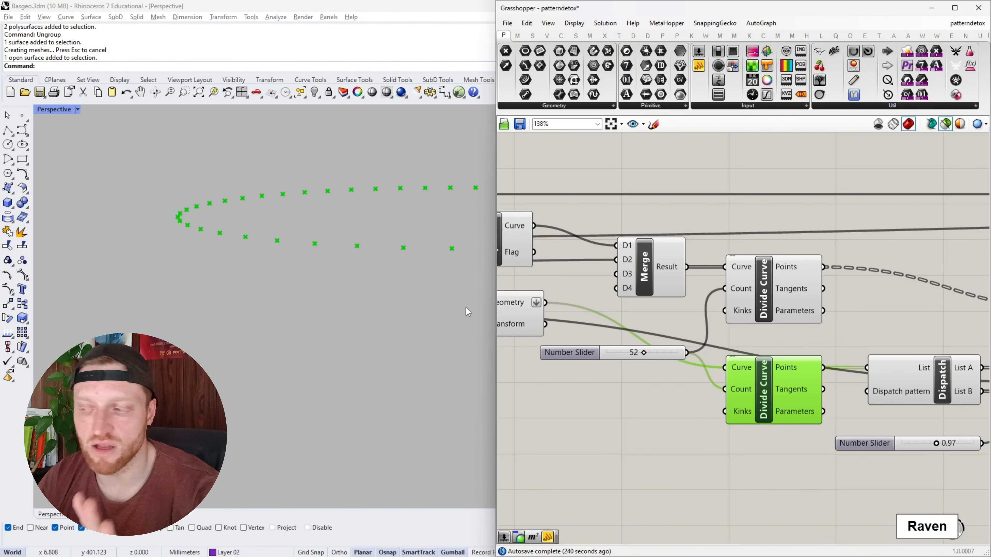
right_click_drag(588, 324, 986, 341)
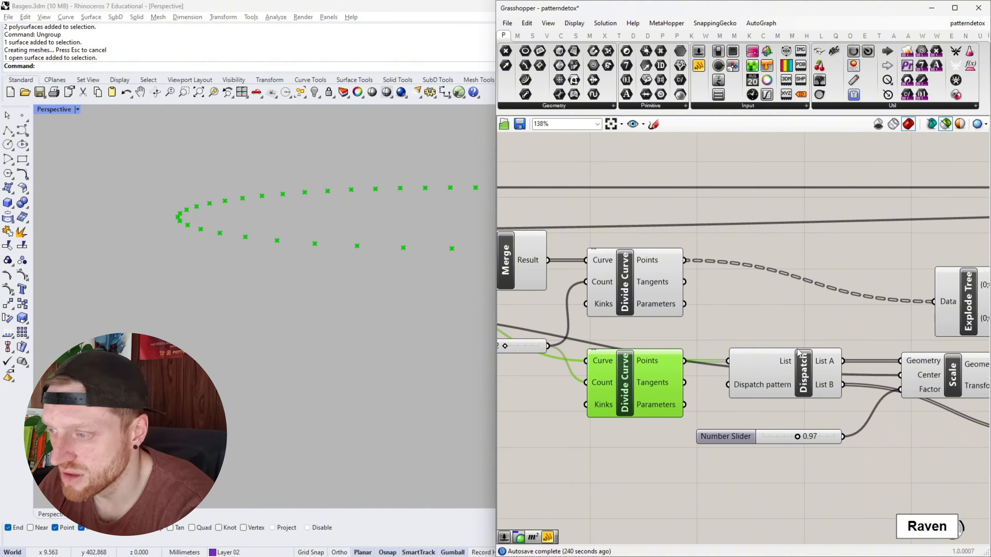
left_click_drag(635, 397, 621, 375)
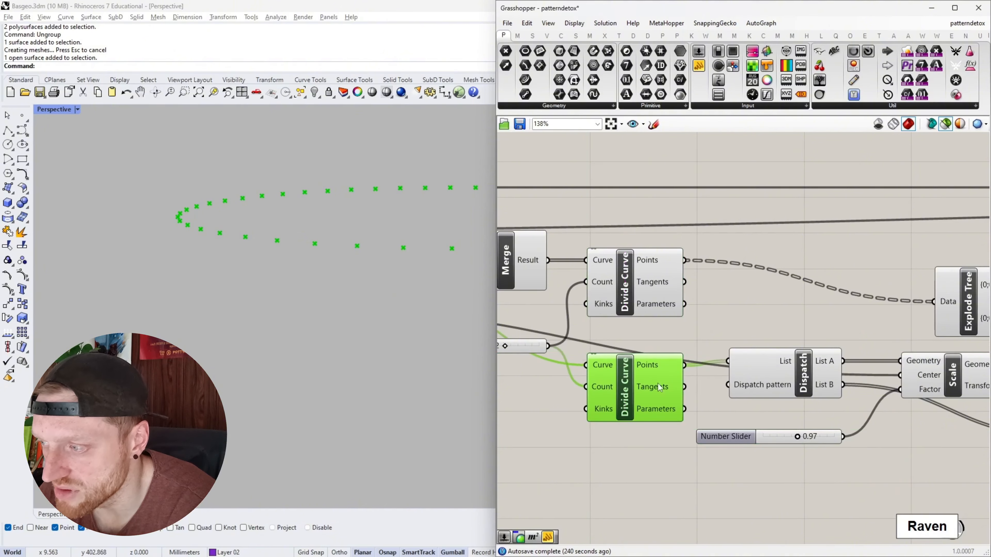
- Preview the middle-circle points split by the second Dispatch, and the List A points scaled by the 0.97 factor
right_click_drag(660, 388, 611, 396)
left_click(786, 381)
right_click_drag(785, 381, 670, 373)
left_click(803, 378)
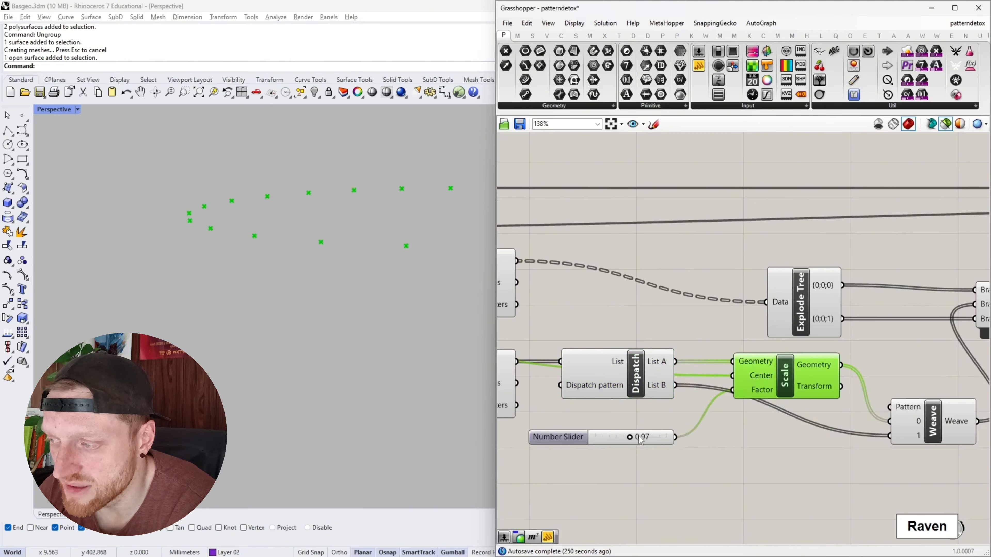
right_click_drag(703, 413, 666, 394)
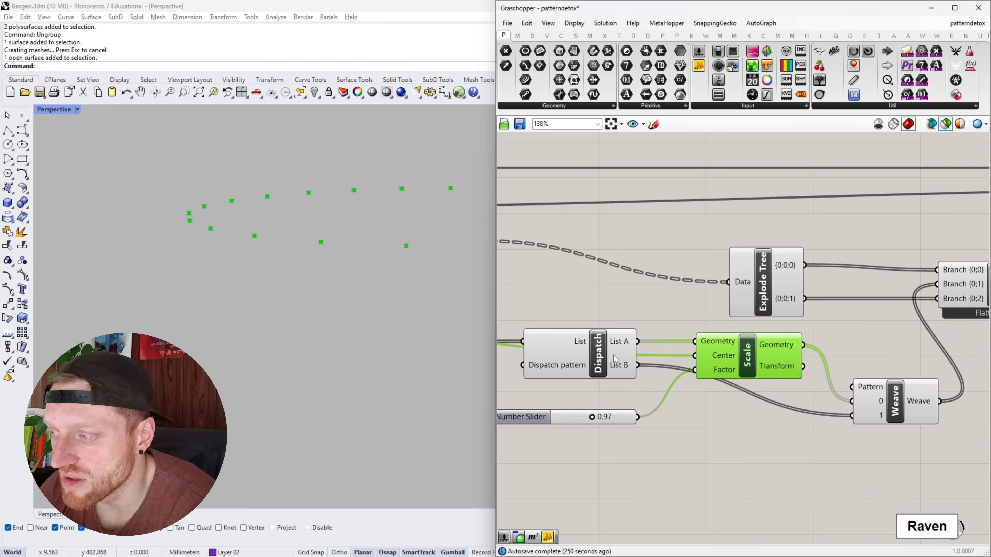
- Preview the points recombined by the Weave component and inspect the scaled geometry that feeds it and its connection to Entwine
right_click_drag(885, 391, 809, 400)
left_click(824, 414)
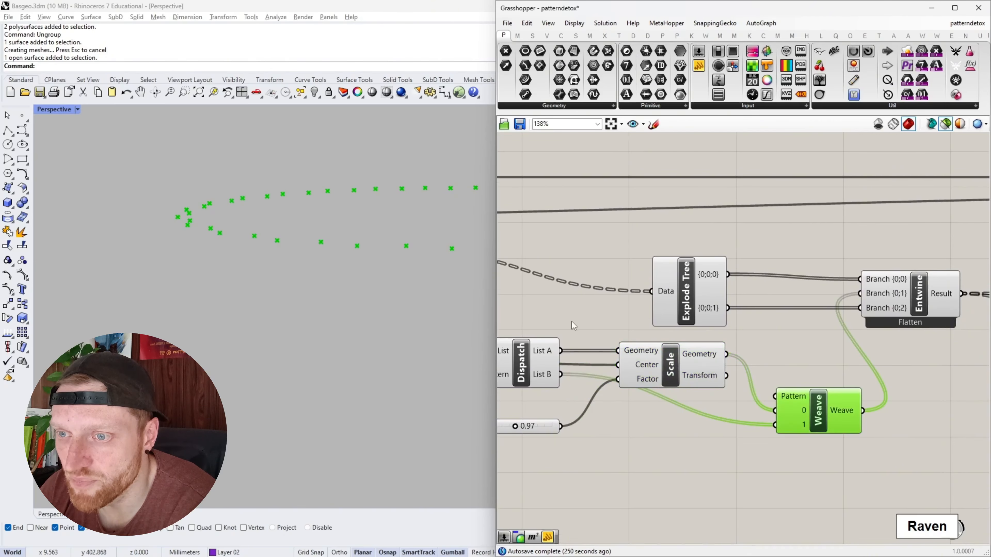
mouse_move(692, 348)
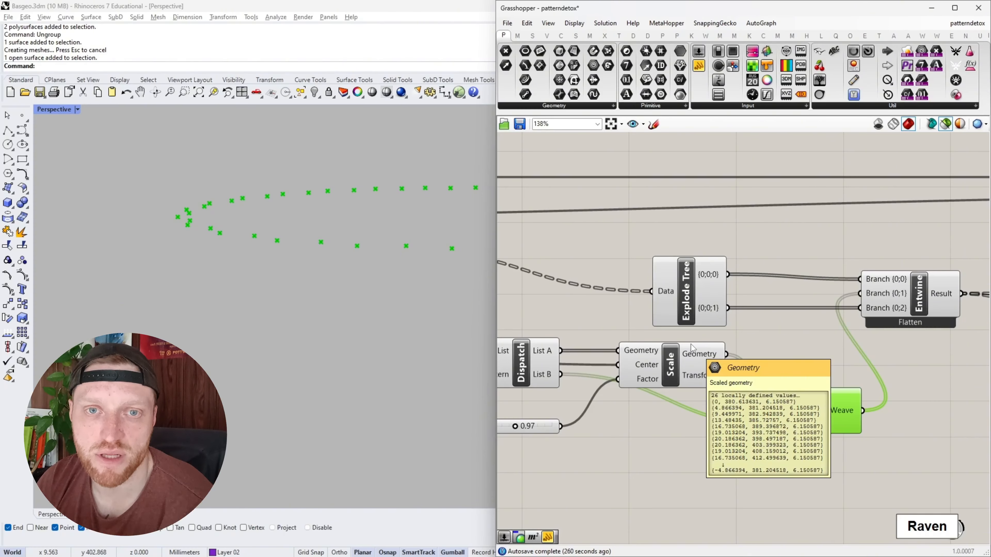
scroll(815, 364, "down", 3)
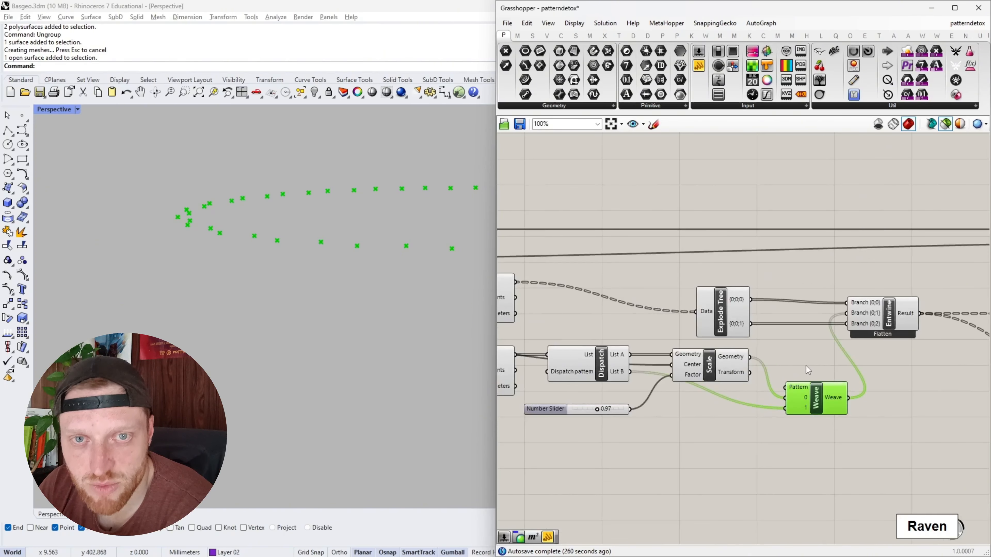
right_click_drag(868, 358, 820, 380)
scroll(819, 338, "up", 3)
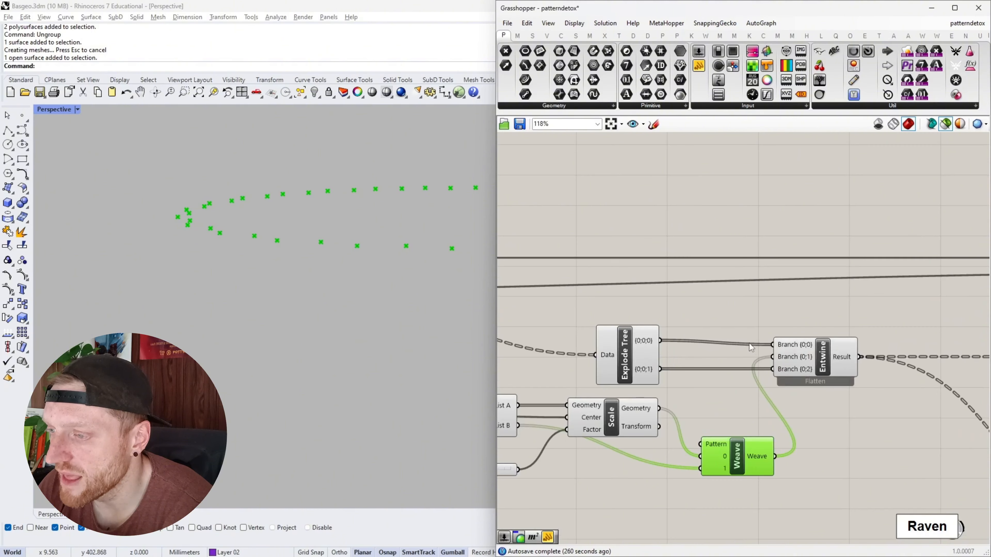
- Trace the definition back to the first Dispatch component and preview its two edge circles
scroll(814, 338, "down", 5)
right_click_drag(664, 335, 846, 338)
scroll(697, 330, "up", 4)
right_click_drag(664, 341, 894, 321)
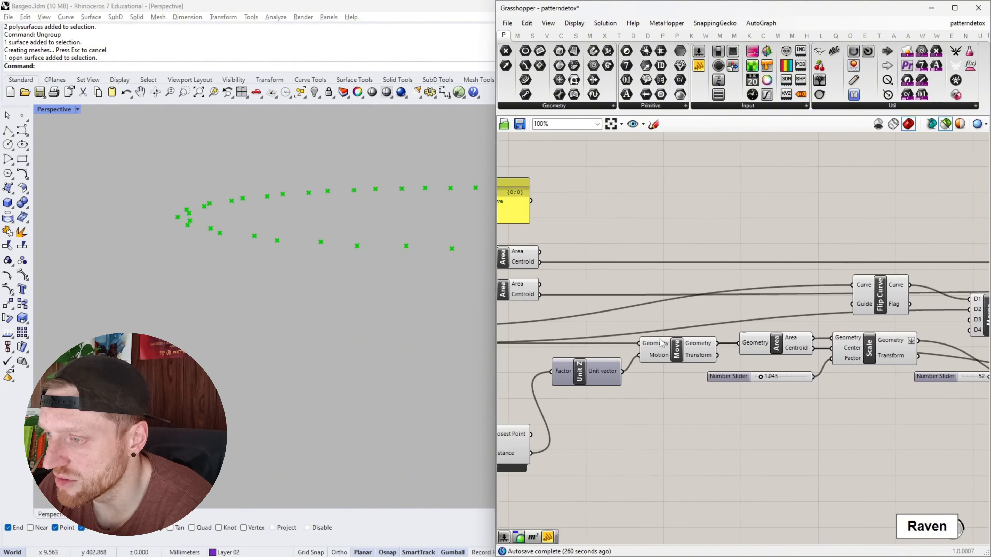
right_click_drag(620, 341, 825, 336)
scroll(604, 335, "up", 3)
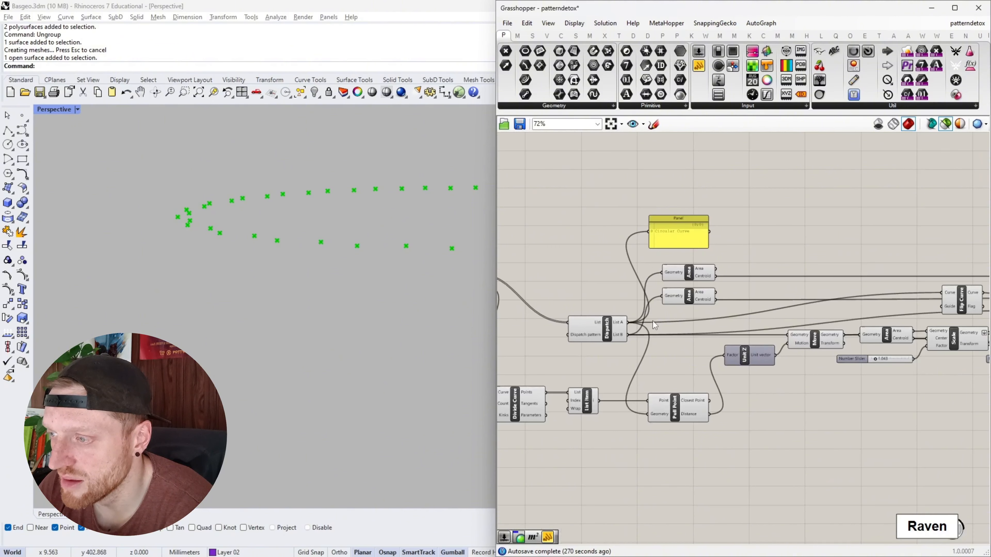
right_click_drag(601, 341, 656, 345)
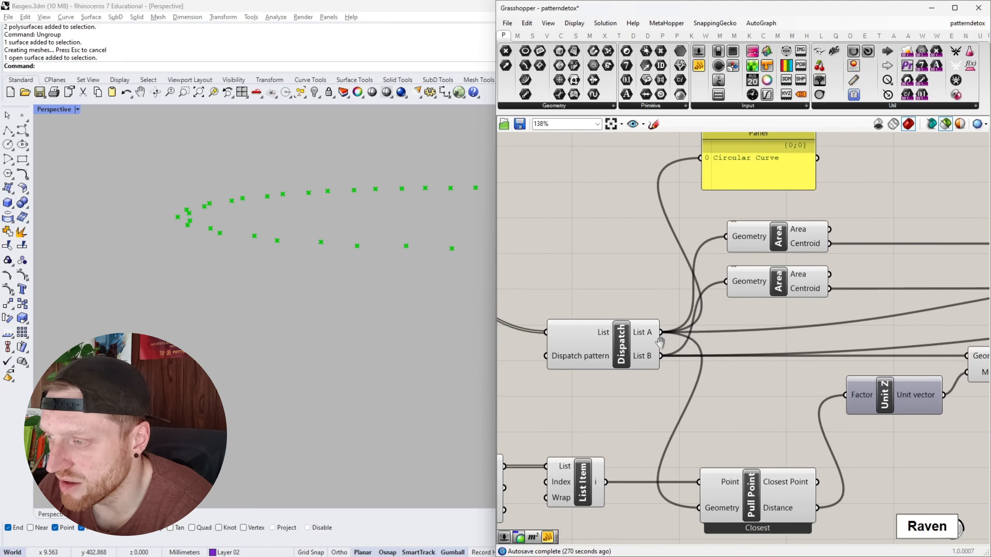
left_click(625, 336)
- Select the Flip Curve component to preview the reversed edge circle and inspect its flag output
scroll(773, 332, "down", 2)
right_click_drag(798, 329, 591, 334)
right_click_drag(882, 327, 650, 338)
scroll(741, 332, "up", 3)
right_click_drag(741, 332, 676, 333)
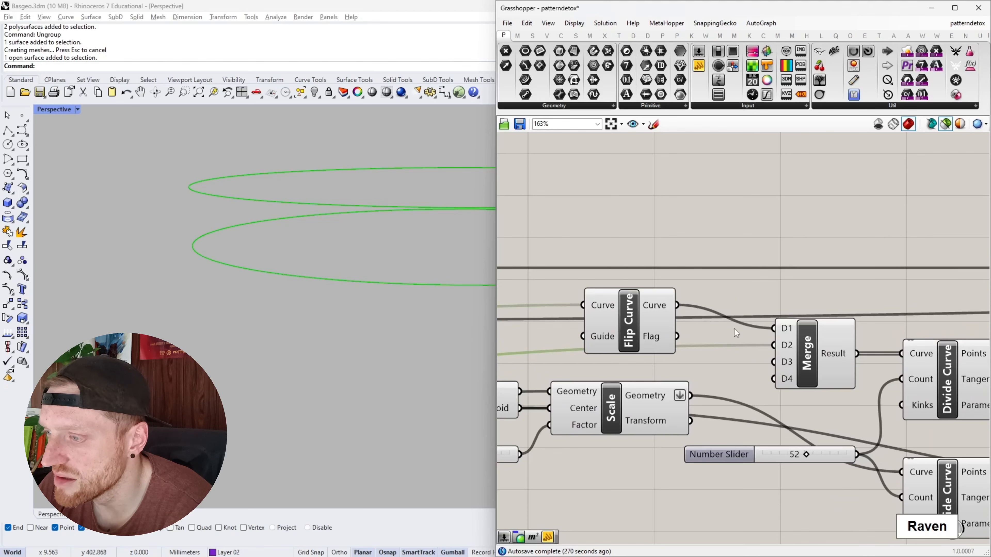
right_click_drag(790, 338, 735, 314)
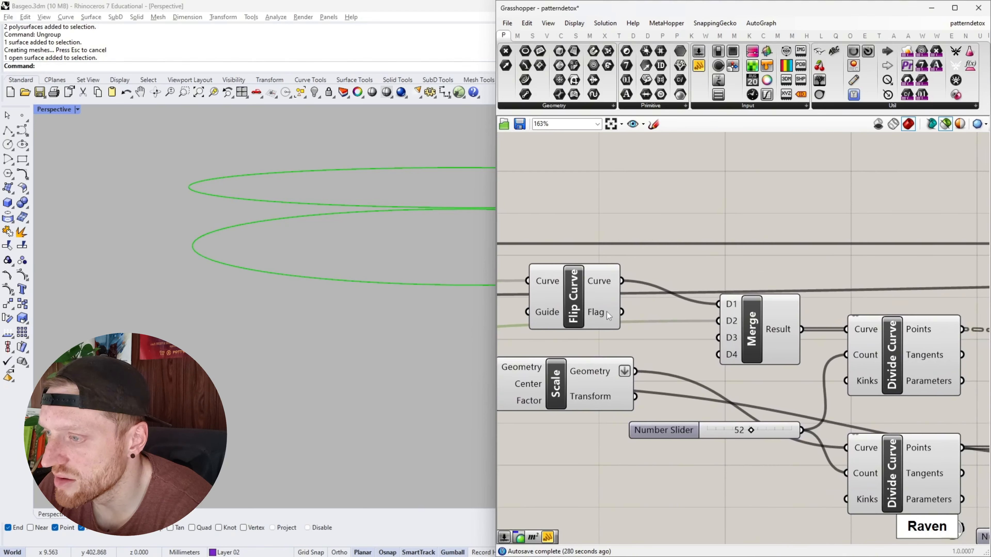
left_click(566, 304)
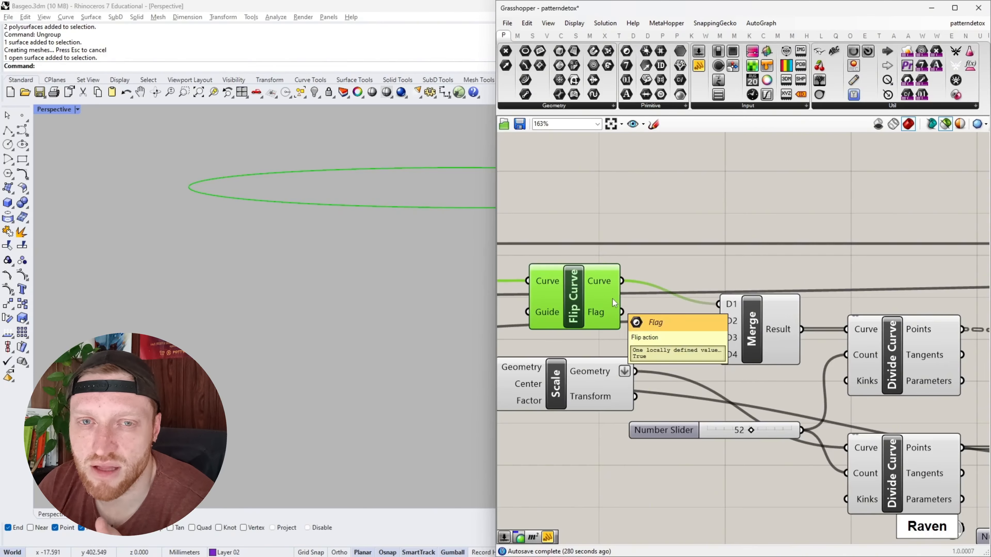
- Preview the two edge circles joined by Merge, and their division points from the upper Divide Curve
right_click_drag(815, 306, 715, 305)
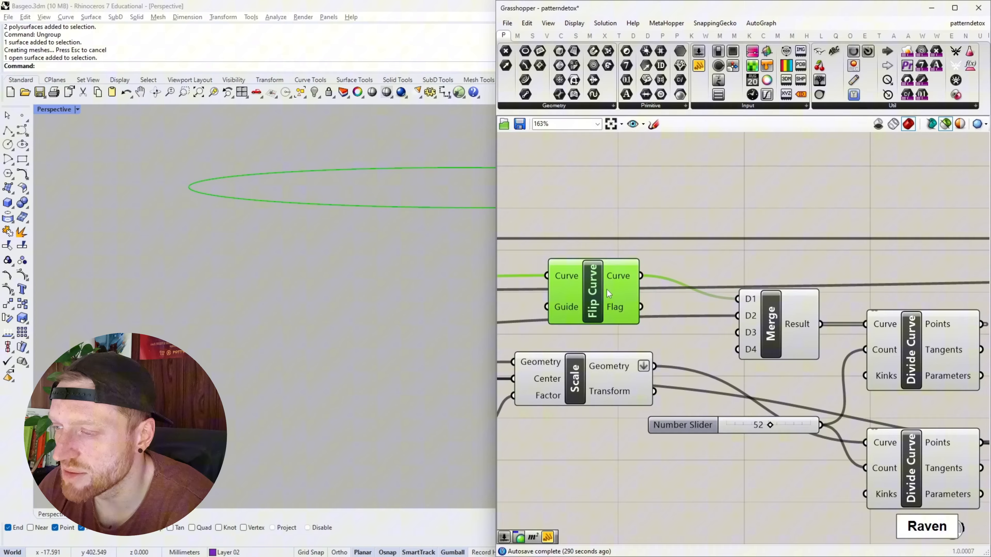
right_click_drag(779, 324, 590, 310)
left_click(614, 321)
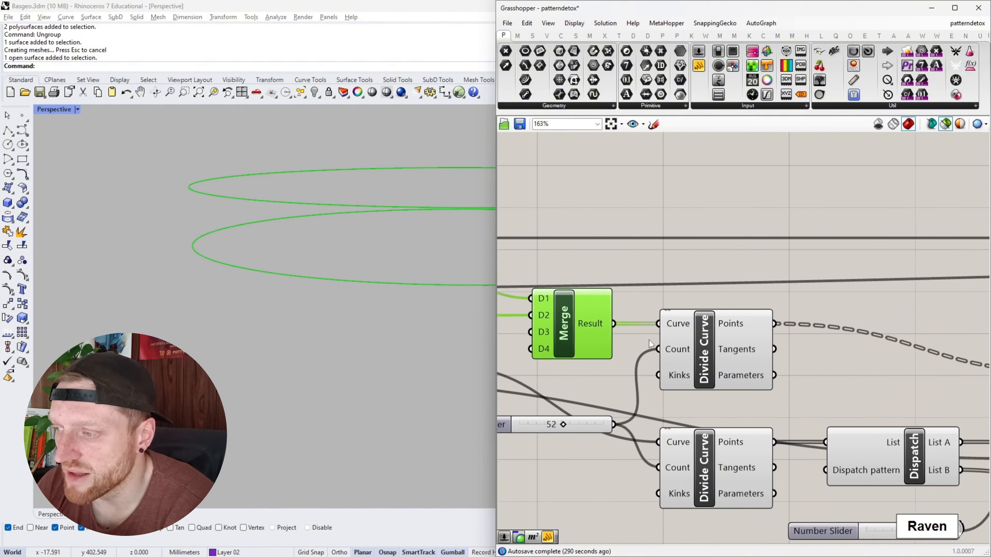
left_click(690, 353)
scroll(812, 347, "down", 3)
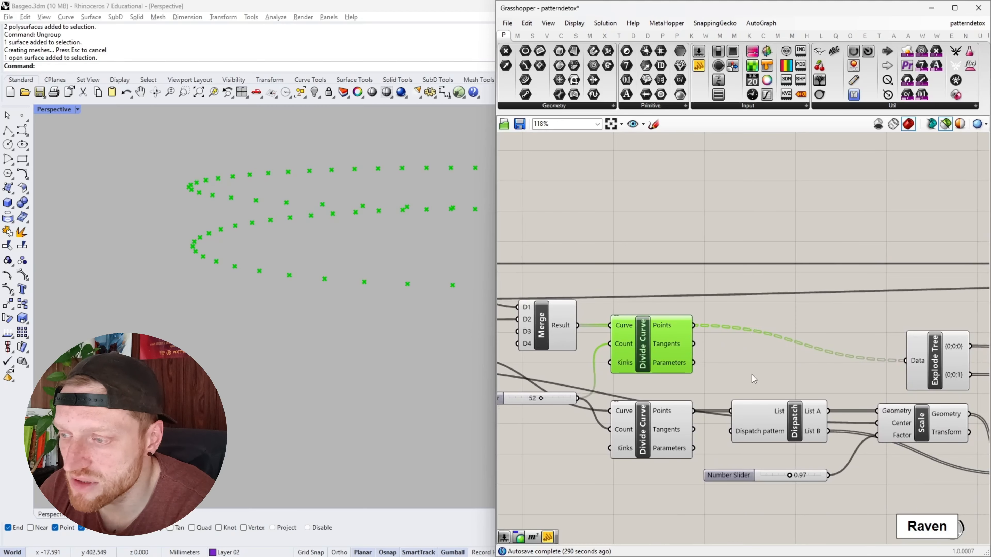
scroll(528, 400, "up", 4)
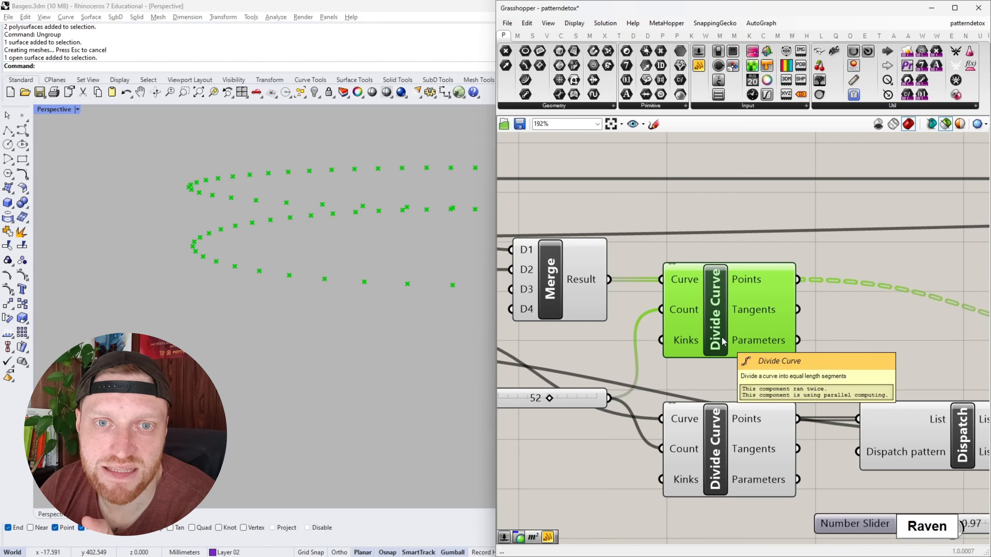
- Select the Explode Tree component and inspect how its two point branches connect to the outer branches of Entwine
scroll(725, 342, "down", 4)
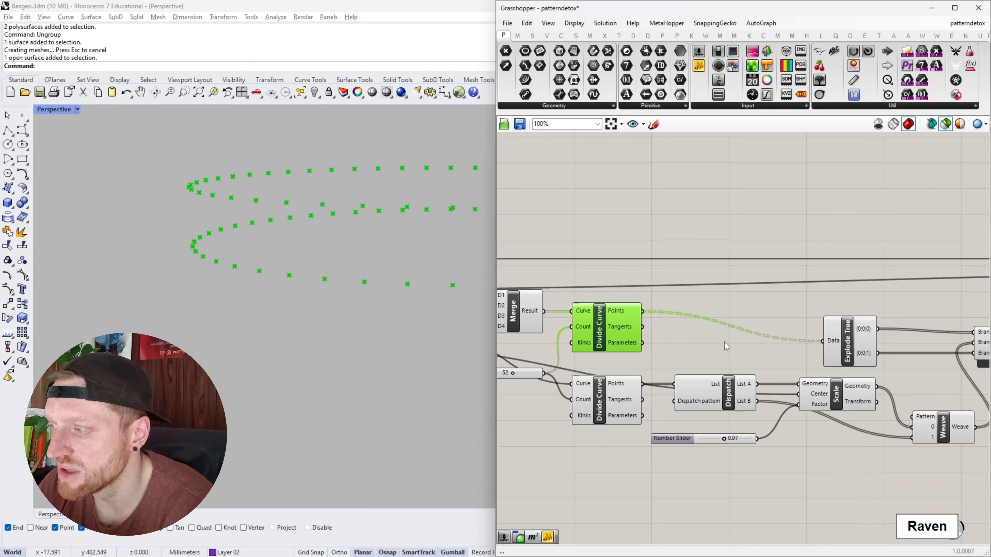
right_click_drag(724, 342, 650, 345)
scroll(739, 351, "up", 4)
left_click(739, 352)
right_click_drag(789, 337, 636, 340)
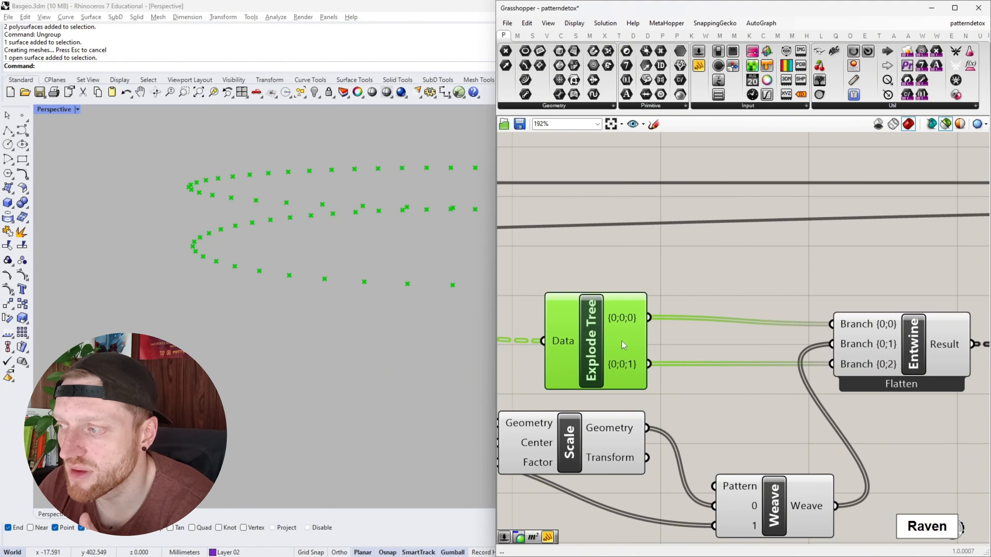
right_click_drag(714, 346, 621, 337)
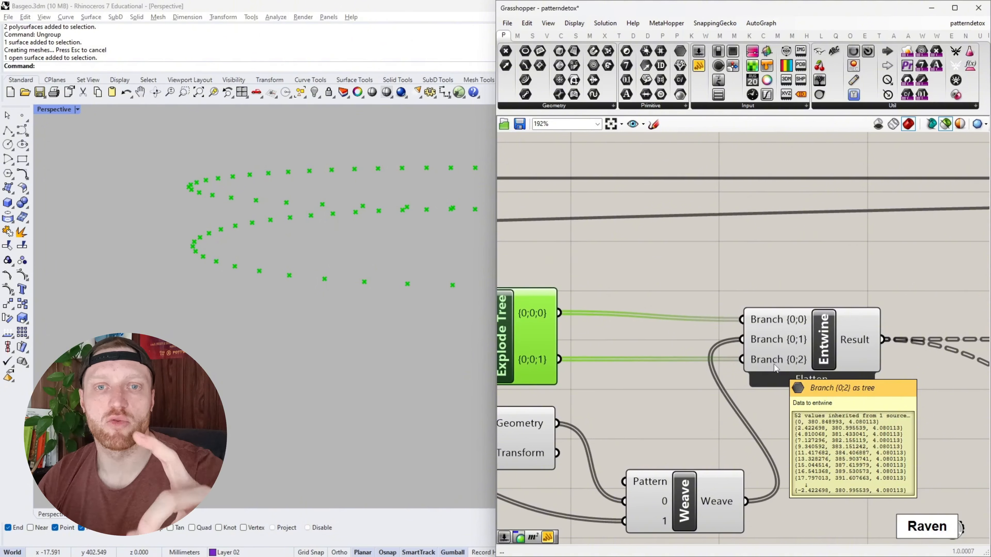
- Preview the woven middle points, and all three point rows combined by Entwine in a closer view
left_click(724, 502)
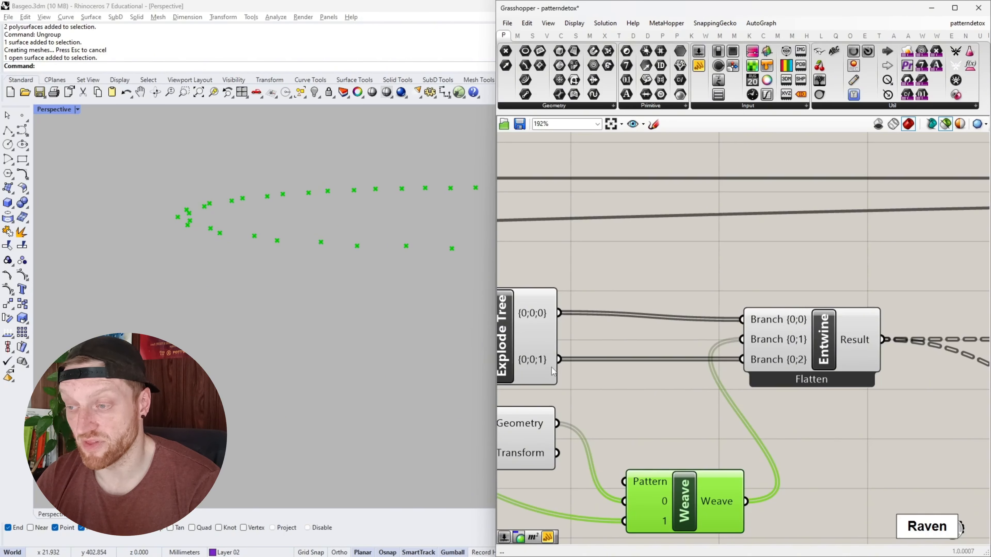
right_click_drag(803, 350, 692, 355)
left_click(692, 355)
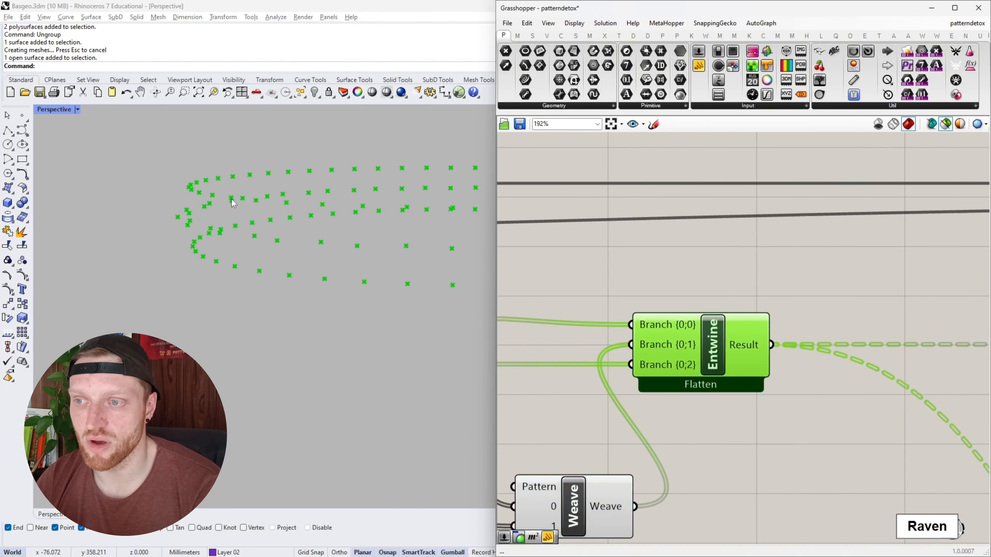
right_click_drag(231, 199, 278, 176)
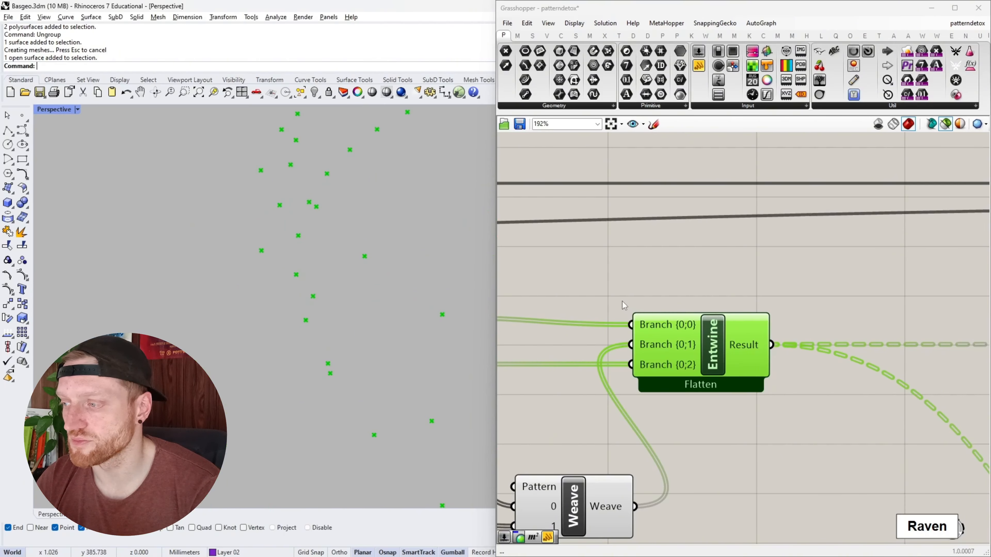
- Examine the Entwine result's point lists in the yellow Panel, and its connection to Flip Matrix
scroll(622, 301, "down", 4)
right_click_drag(734, 318, 552, 295)
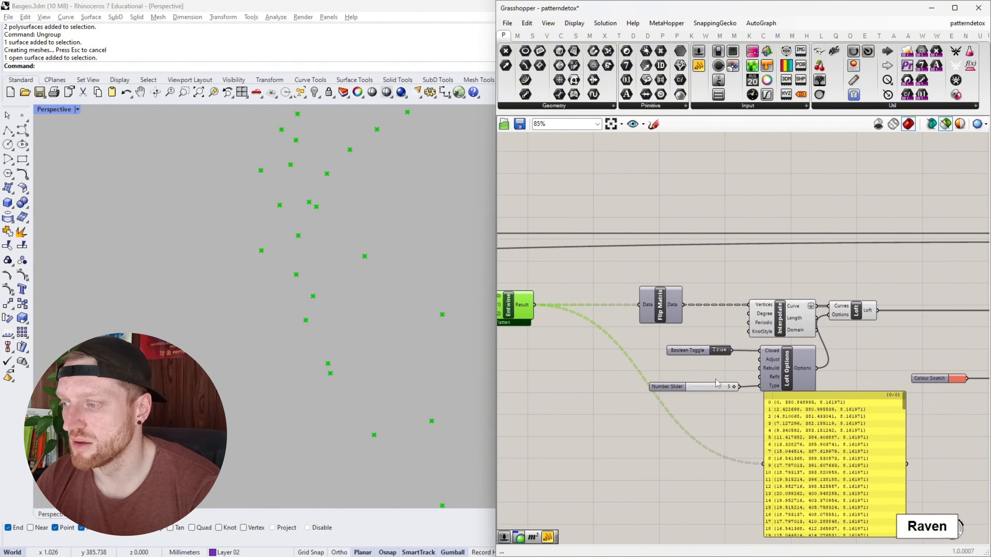
scroll(828, 459, "up", 3)
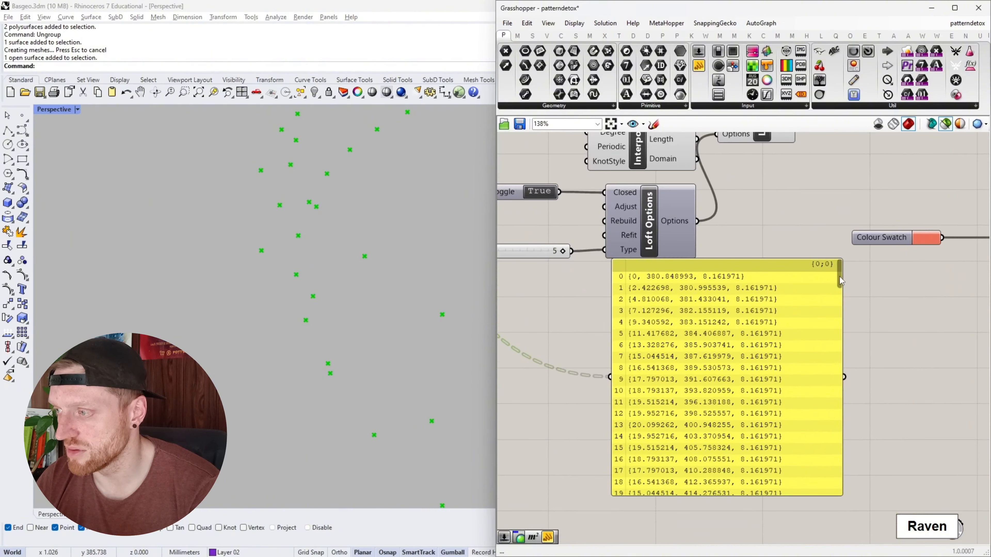
left_click_drag(841, 281, 833, 246)
scroll(648, 266, "down", 3)
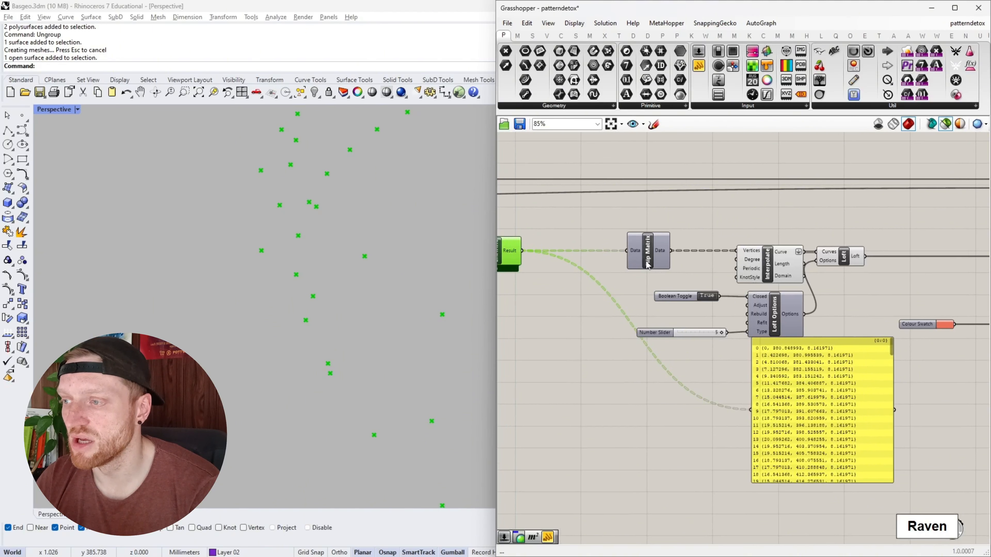
- Connect the Flip Matrix Data output to the yellow Panel and examine its regrouped point branches
left_click(648, 265)
left_click_drag(671, 250, 750, 409)
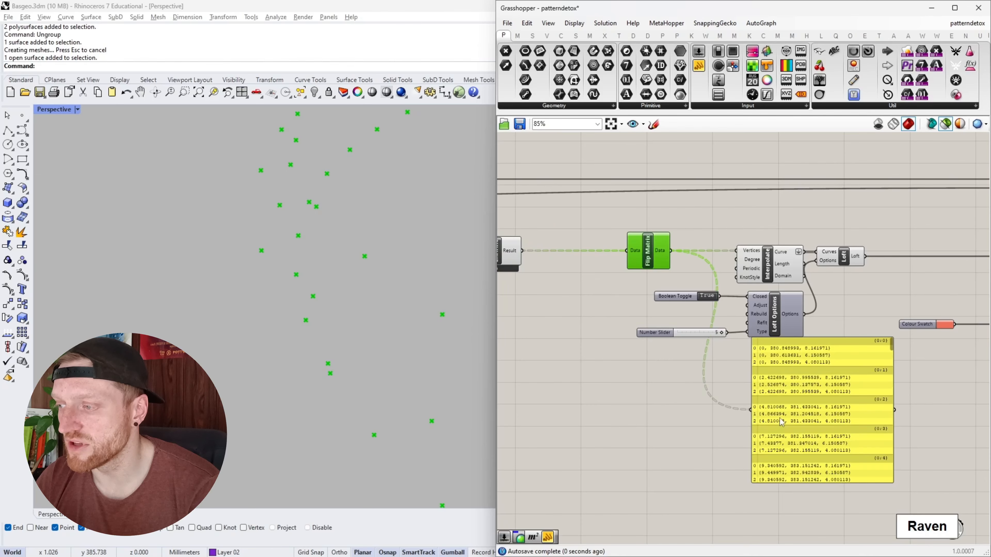
scroll(851, 391, "up", 2)
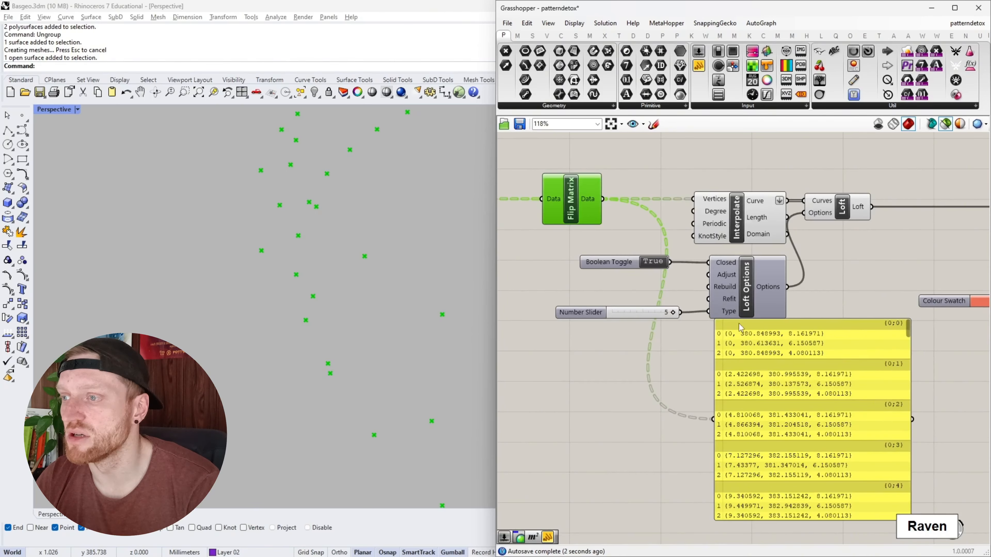
right_click_drag(813, 338, 766, 364)
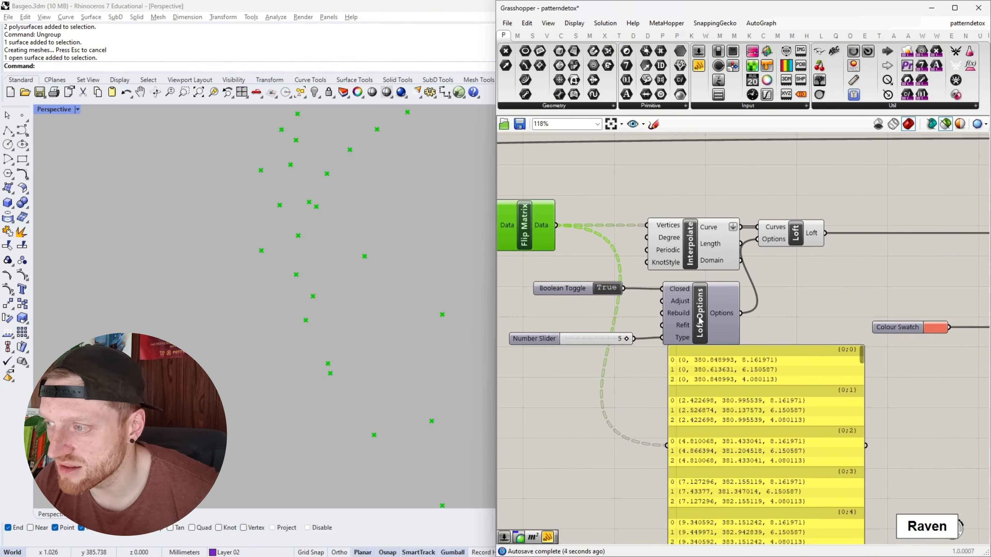
- Preview the cross curves that Interpolate draws through the flipped point branches
left_click(691, 245)
right_click_drag(250, 252, 249, 206)
scroll(675, 269, "up", 3)
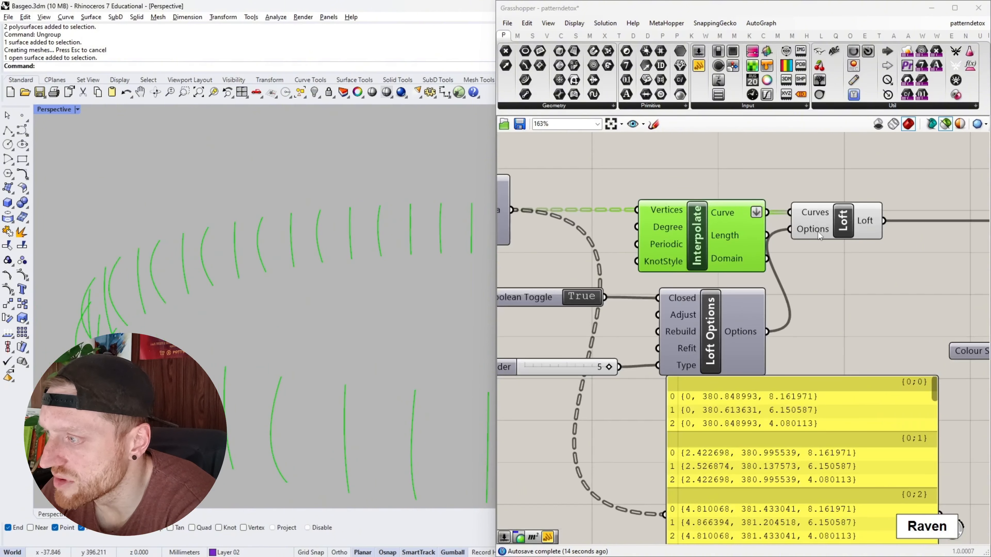
- Preview the Loft surface and inspect the band both as a whole and in a close-up of its edge
left_click(835, 228)
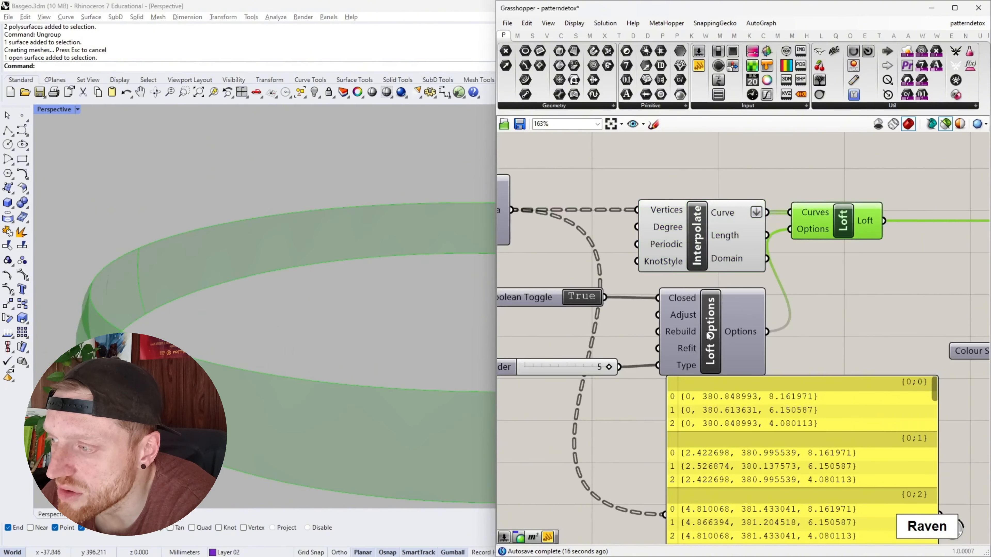
scroll(359, 326, "down", 6)
right_click_drag(358, 325, 285, 317)
scroll(285, 316, "down", 5)
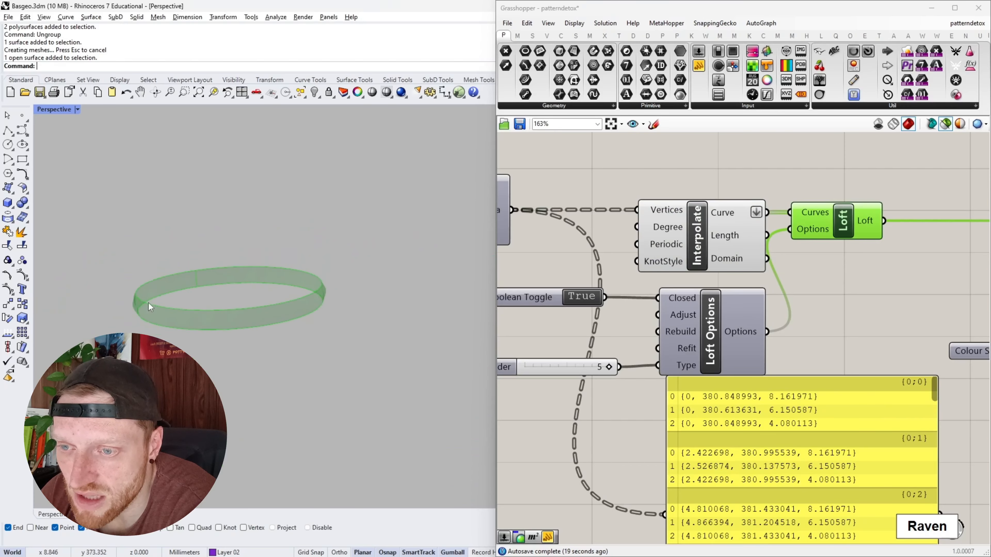
scroll(134, 311, "up", 8)
scroll(134, 312, "up", 3)
scroll(129, 312, "down", 3)
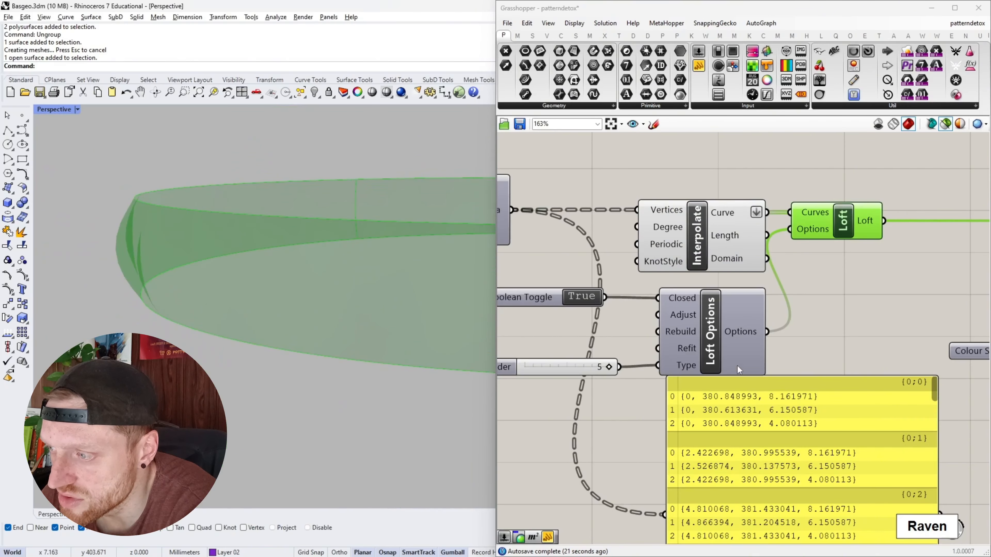
- Examine the Boolean Toggle and Number Slider feeding Loft Options' Closed and Type inputs, and view the whole lofted band
scroll(681, 369, "up", 2)
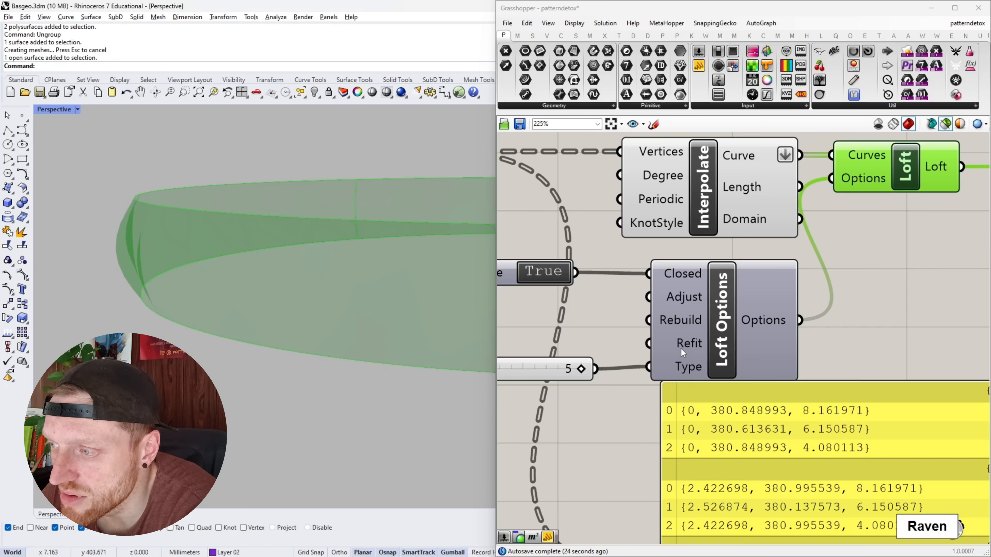
scroll(628, 359, "down", 2)
scroll(569, 365, "up", 2)
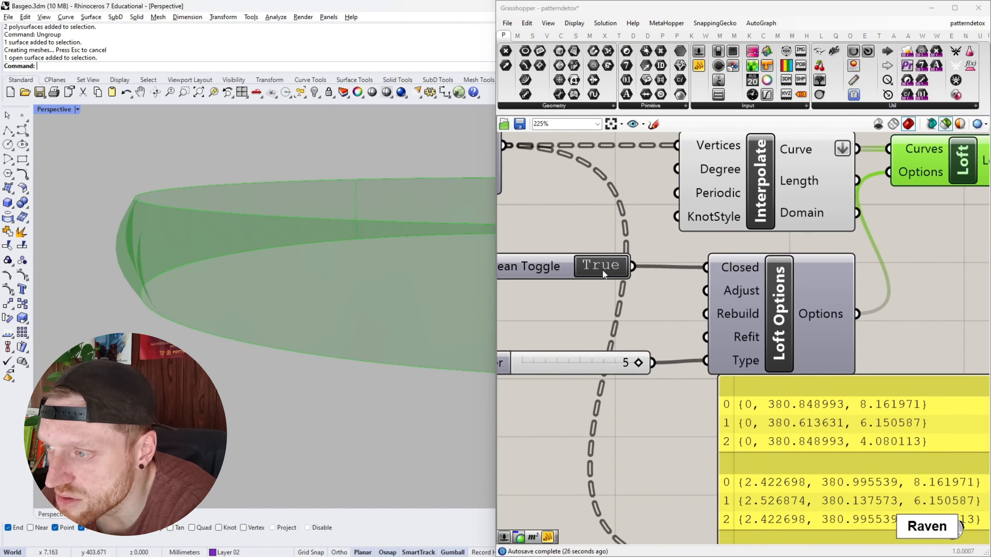
scroll(736, 294, "down", 5)
right_click_drag(736, 293, 668, 304)
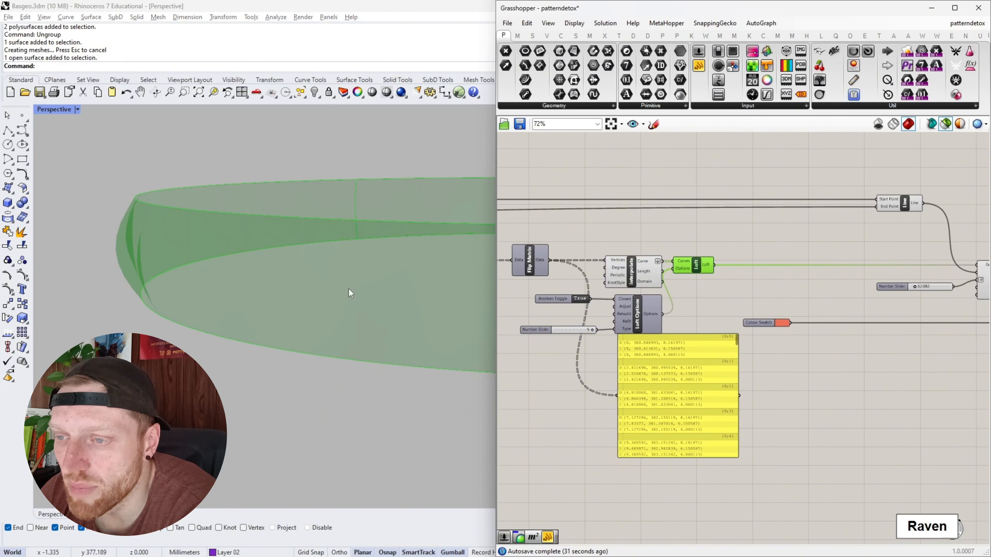
scroll(178, 247, "down", 7)
scroll(177, 246, "up", 6)
mouse_move(178, 246)
right_mouse_down()
mouse_move(329, 246)
mouse_move(193, 255)
right_mouse_up()
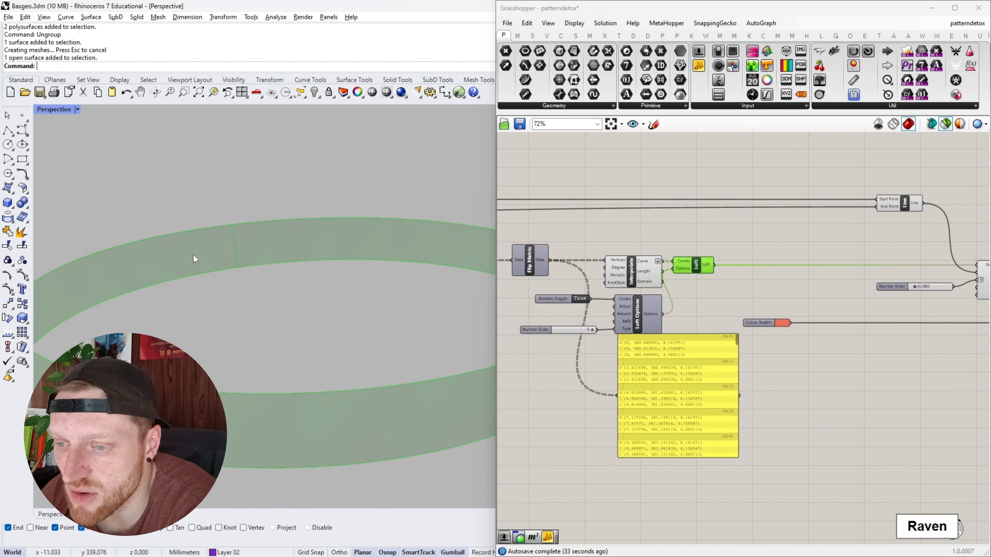
scroll(310, 264, "down", 10)
scroll(308, 266, "up", 5)
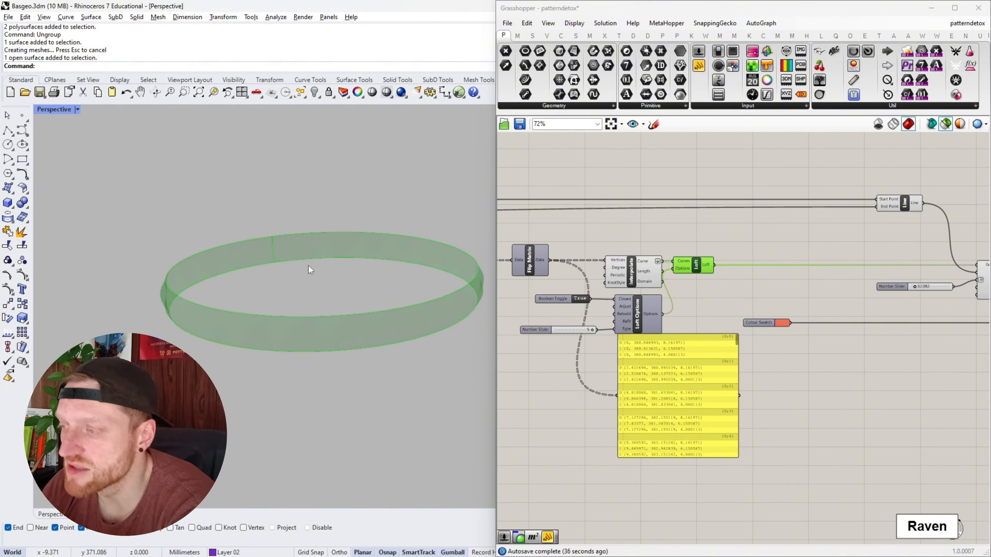
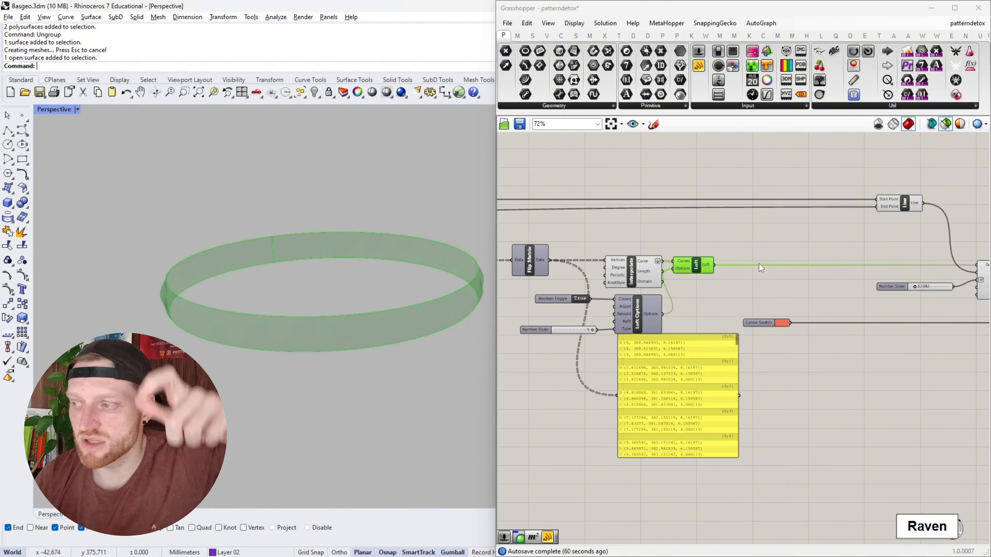
- Preview the Line component that supplies the Axis input of Twist
right_click_drag(799, 274, 604, 287)
scroll(797, 285, "up", 2)
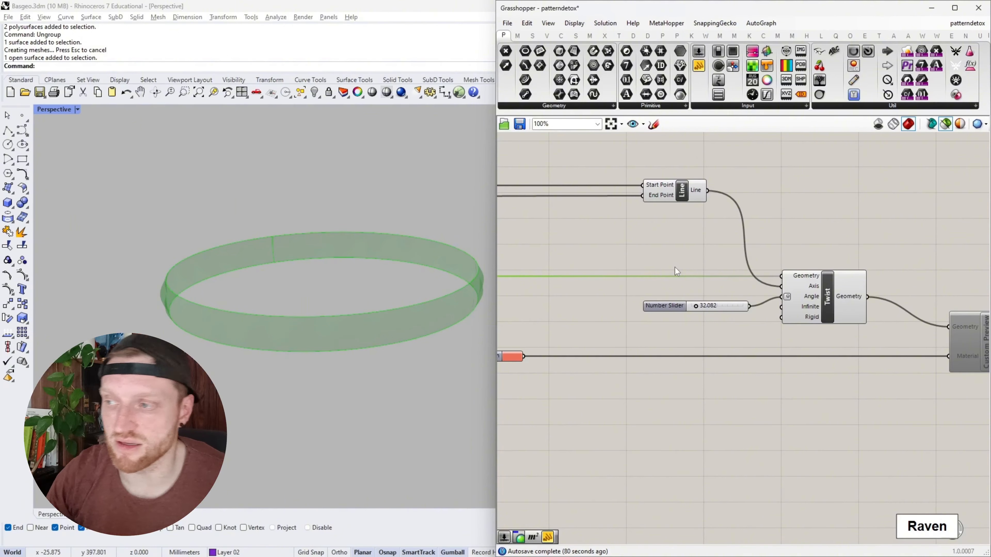
left_click(681, 196)
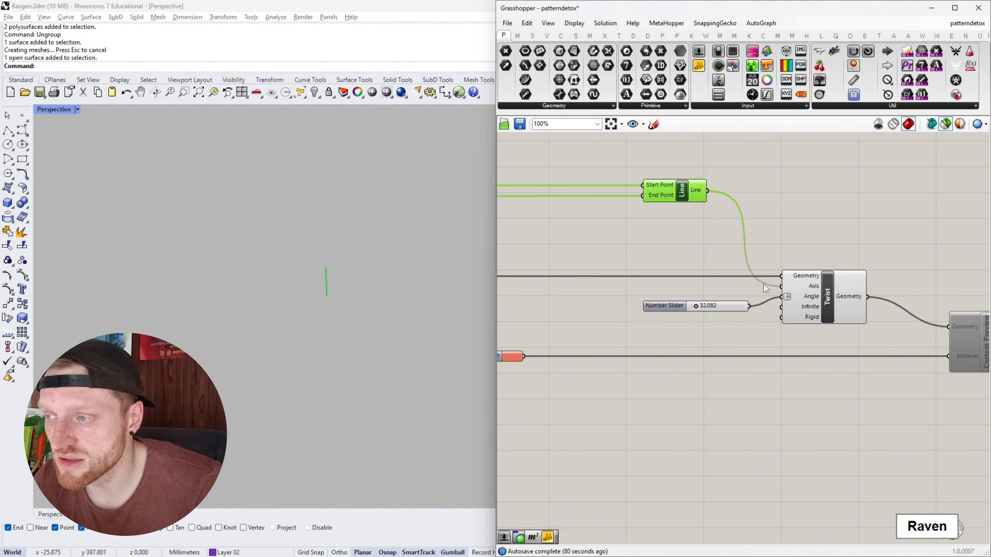
- Preview the two circles from Dispatch together with the centre points from both Area components
scroll(764, 284, "down", 5)
scroll(727, 295, "up", 8)
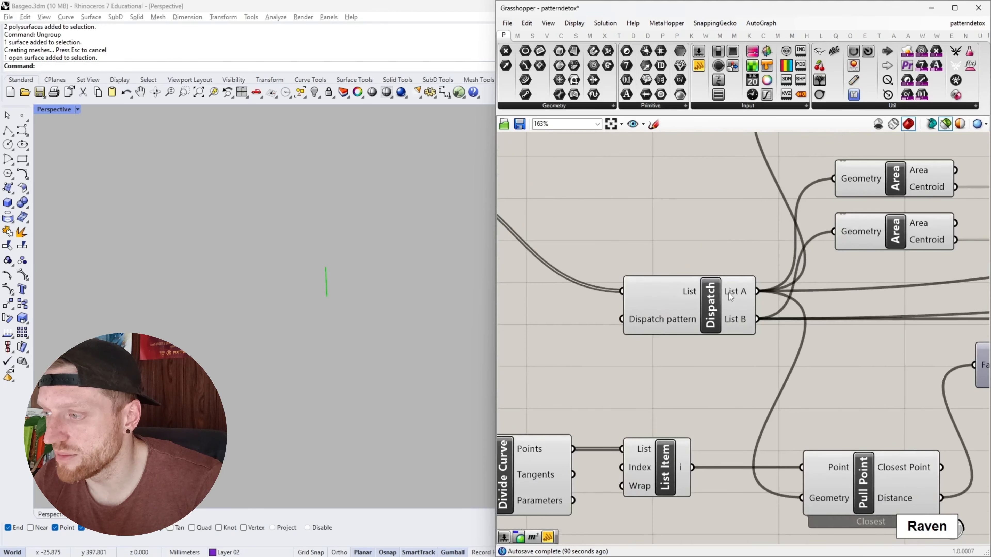
left_click(642, 310)
right_click_drag(633, 322, 573, 340)
right_click_drag(721, 312, 636, 376)
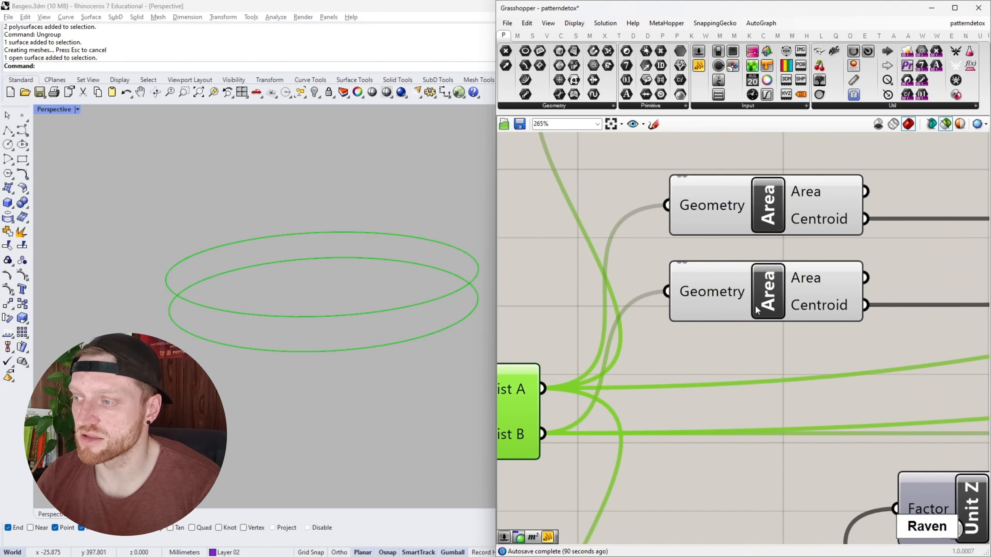
left_click(756, 306, "shift")
left_click(768, 207, "shift")
right_click_drag(742, 276, 568, 301)
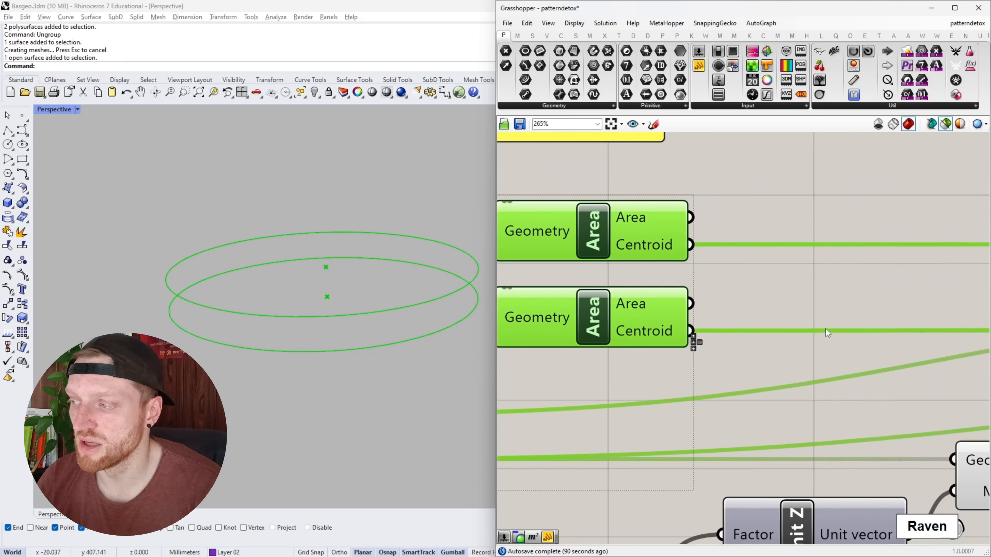
- Follow the Centroid wires to the Line component and add its axis line to the preview
right_click_drag(941, 304, 653, 314)
scroll(653, 313, "down", 2)
scroll(659, 322, "down", 2)
right_click_drag(900, 320, 644, 324)
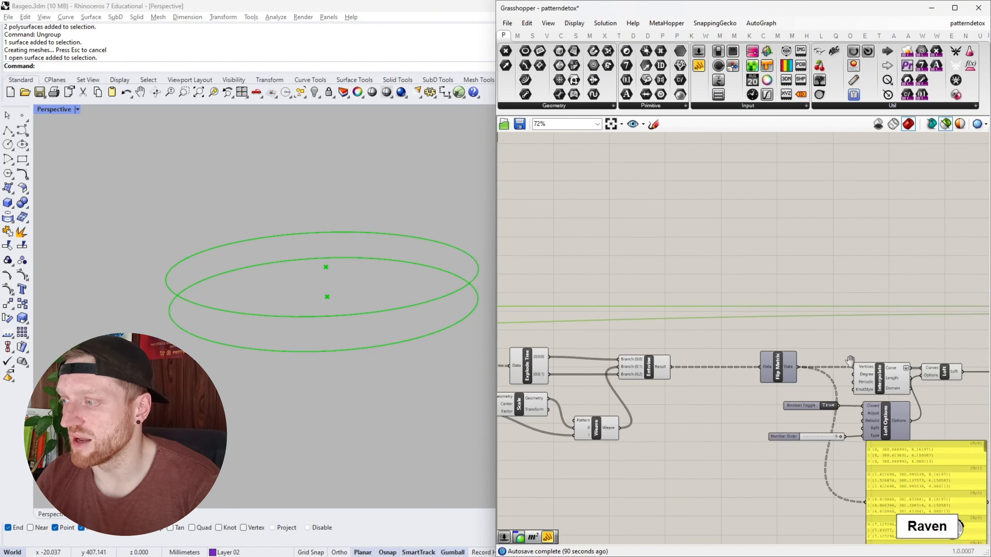
right_click_drag(929, 371, 585, 273)
scroll(765, 280, "up", 2)
left_click(765, 281, "shift")
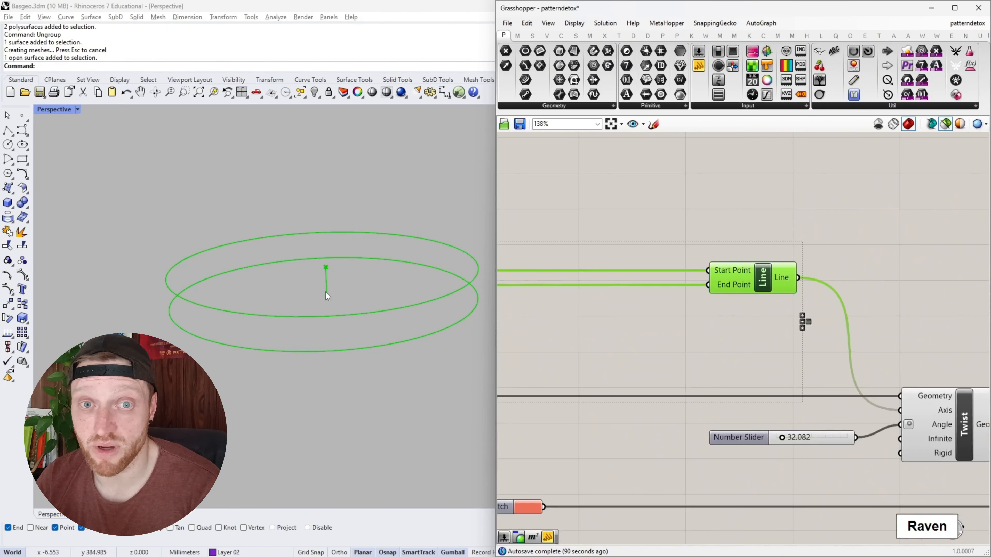
- Preview the lofted band that feeds Twist, and the twisted surface that Twist produces
right_click_drag(908, 405, 835, 373)
scroll(763, 373, "up", 2)
scroll(793, 361, "down", 4)
left_click(609, 352)
scroll(817, 362, "up", 5)
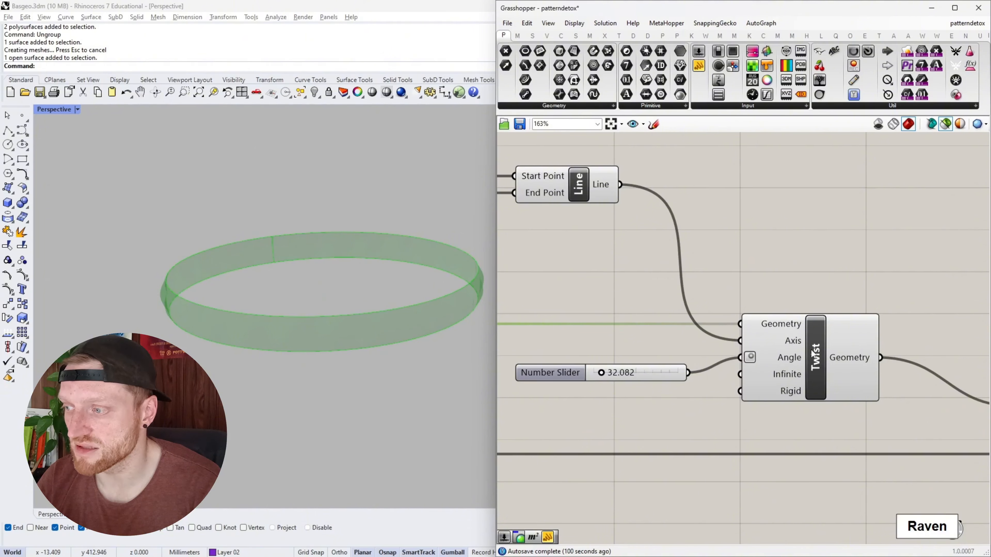
left_click(817, 362)
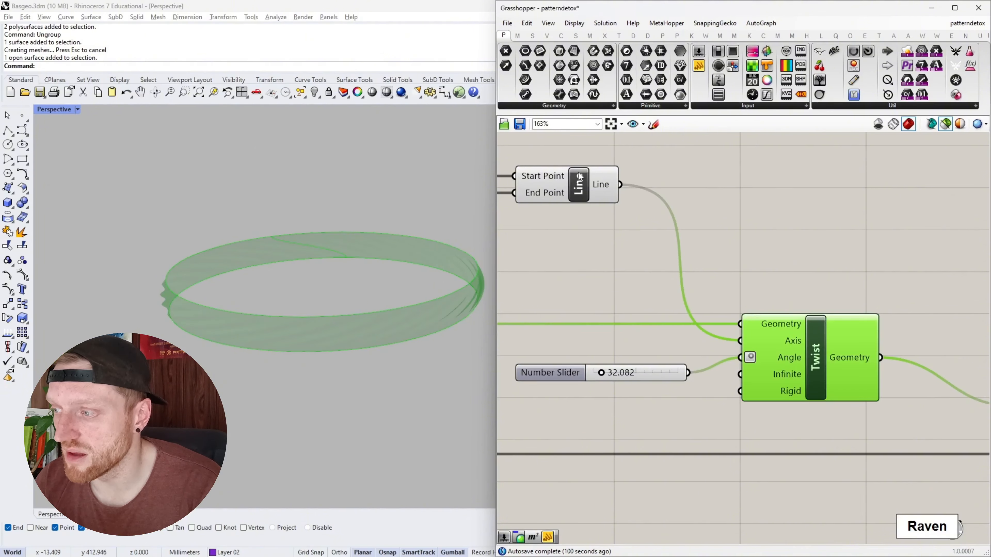
- Inspect the Degrees option on the Angle input of the Twist component
scroll(784, 359, "up", 3)
right_click(790, 354)
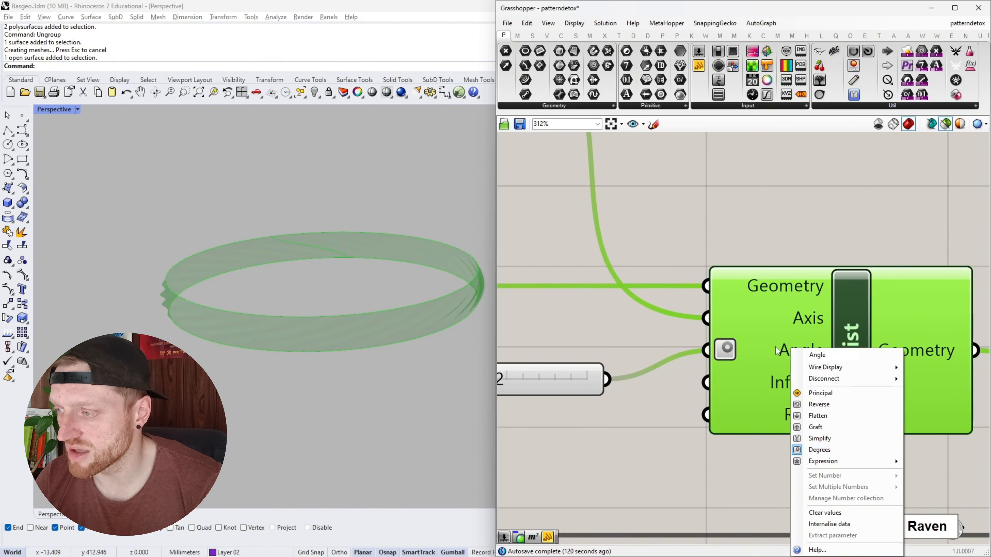
right_click(776, 347)
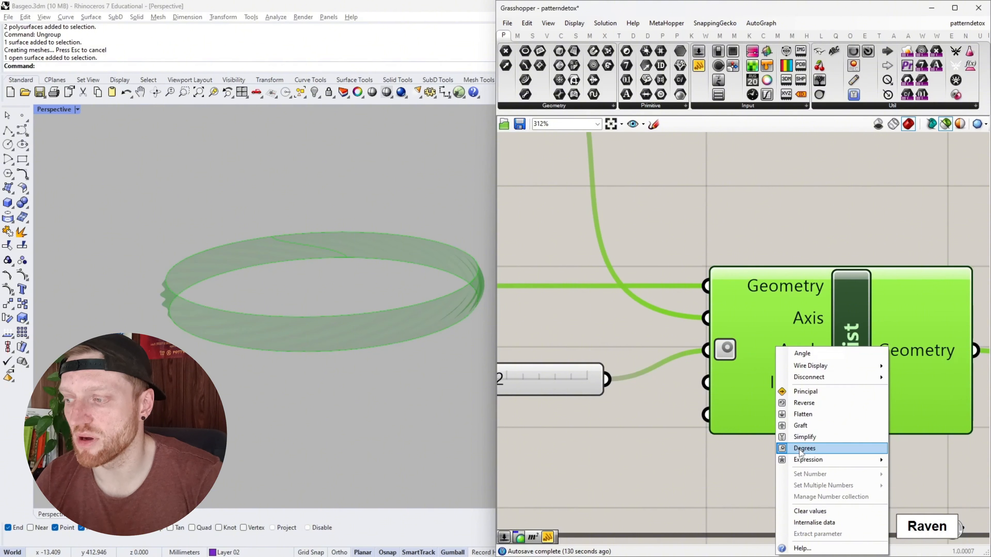
left_click(833, 449)
- Locate the slider driving the Twist angle and preview the twisted band again in a closer view
right_click_drag(660, 421, 729, 420)
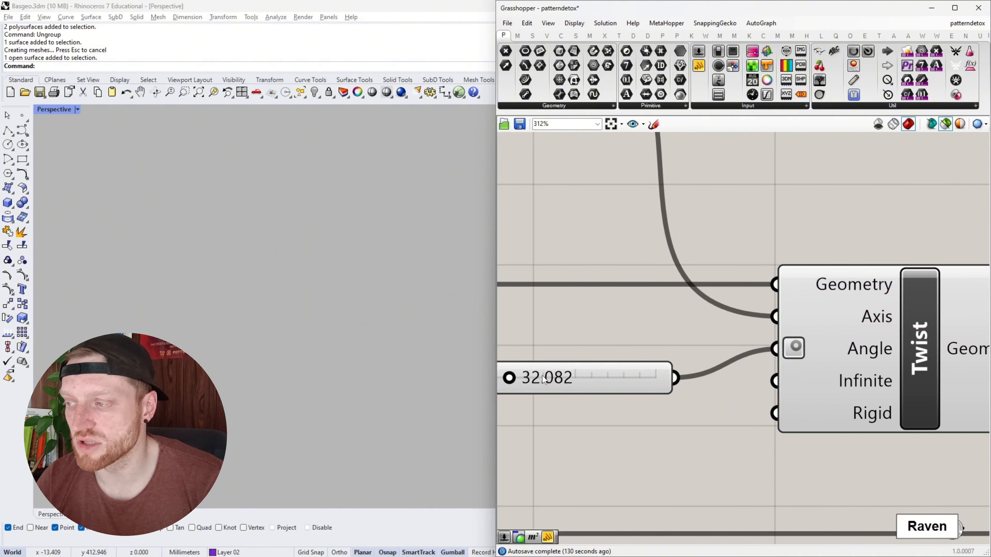
scroll(545, 381, "down", 3)
left_click(759, 357)
scroll(481, 356, "up", 4)
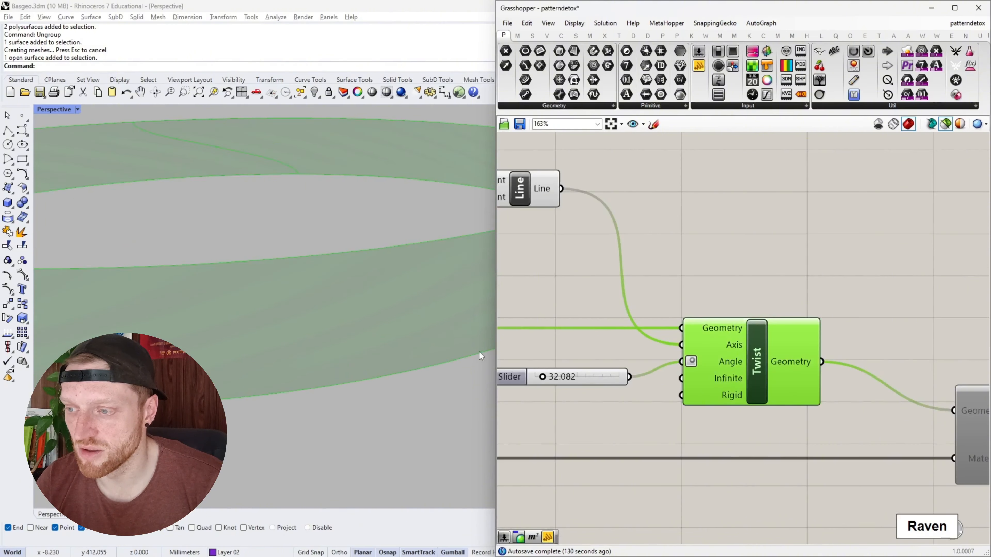
scroll(484, 355, "down", 4)
scroll(683, 344, "down", 3)
- Enable the Custom Preview component and compare its coloured band with the preview of Twist
left_click(878, 393)
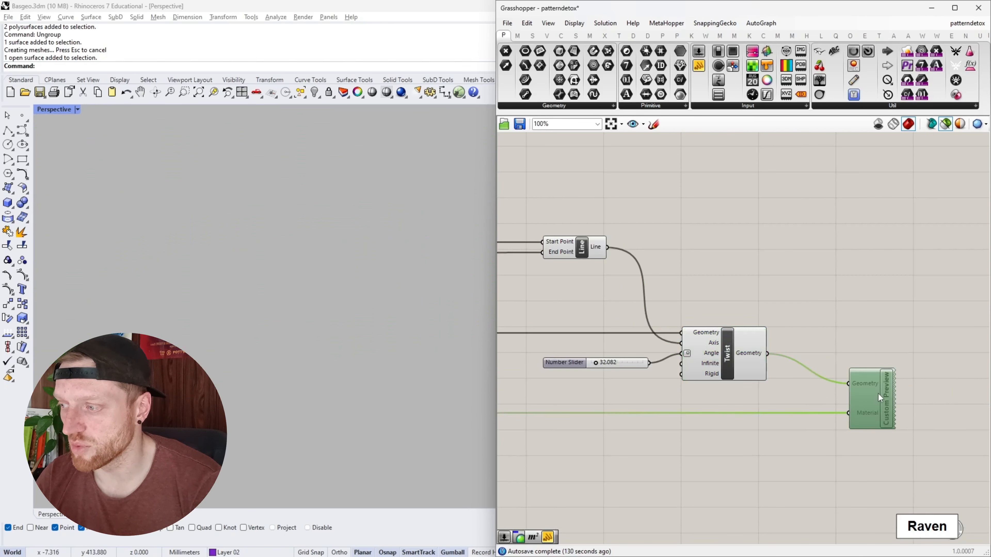
key("ctrl+e")
scroll(921, 377, "up", 3)
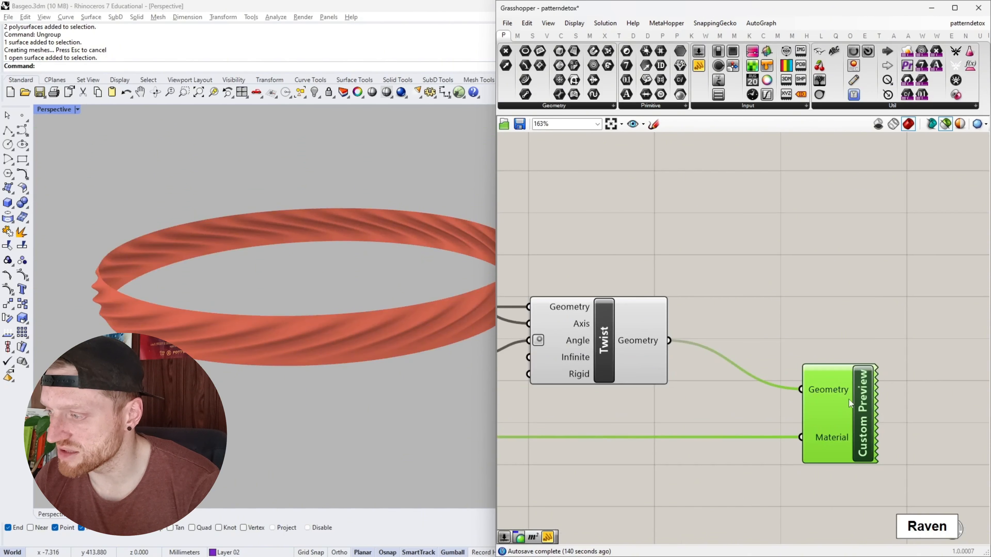
left_click(636, 339)
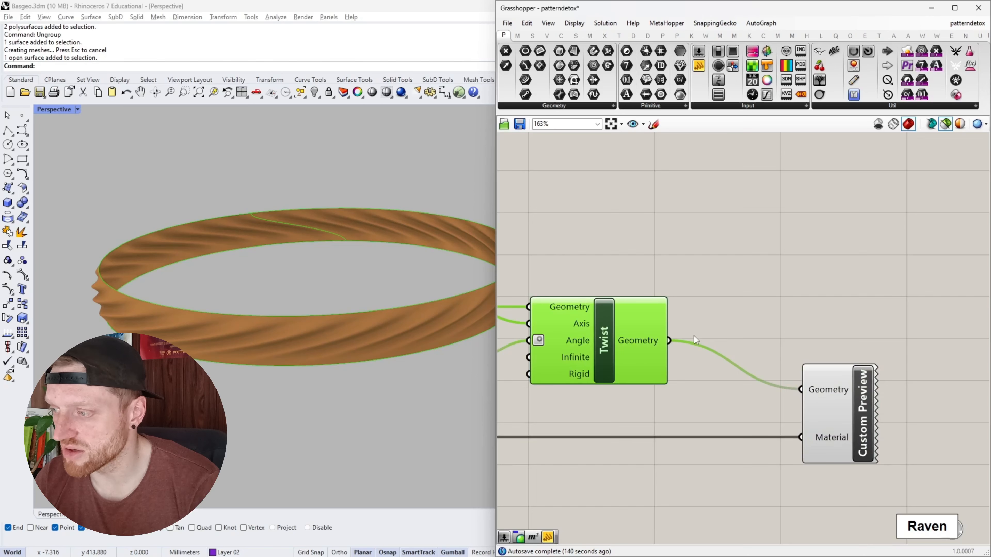
left_click(796, 340)
- Move the Colour Swatch next to the Material input of Custom Preview
scroll(780, 351, "down", 5)
scroll(691, 371, "down", 4)
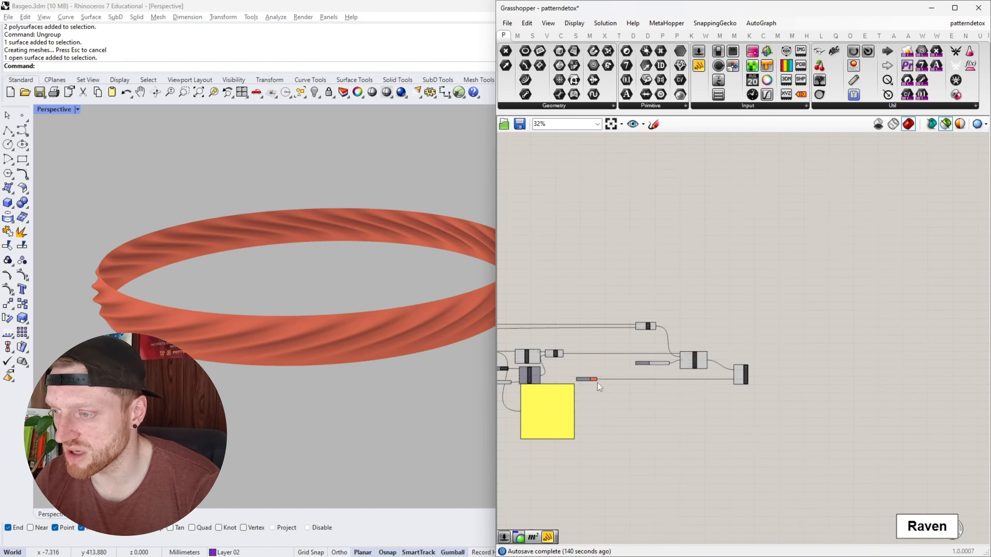
scroll(581, 381, "up", 4)
left_click_drag(612, 385, 830, 385)
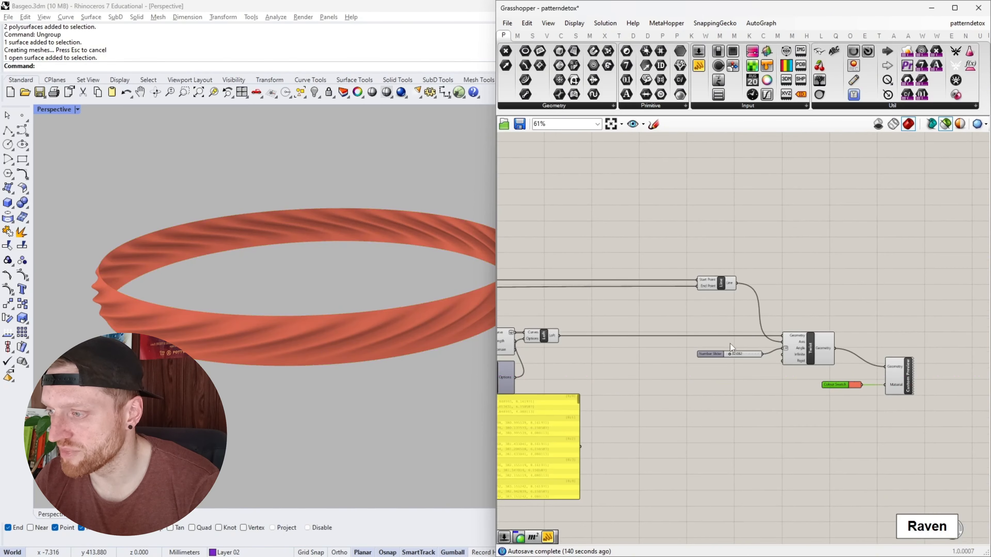
- Raise the Twist angle slider to 177.441, inspect the band's pattern up close, and reduce the angle to 174.247
scroll(724, 357, "up", 6)
left_click_drag(655, 366, 715, 371)
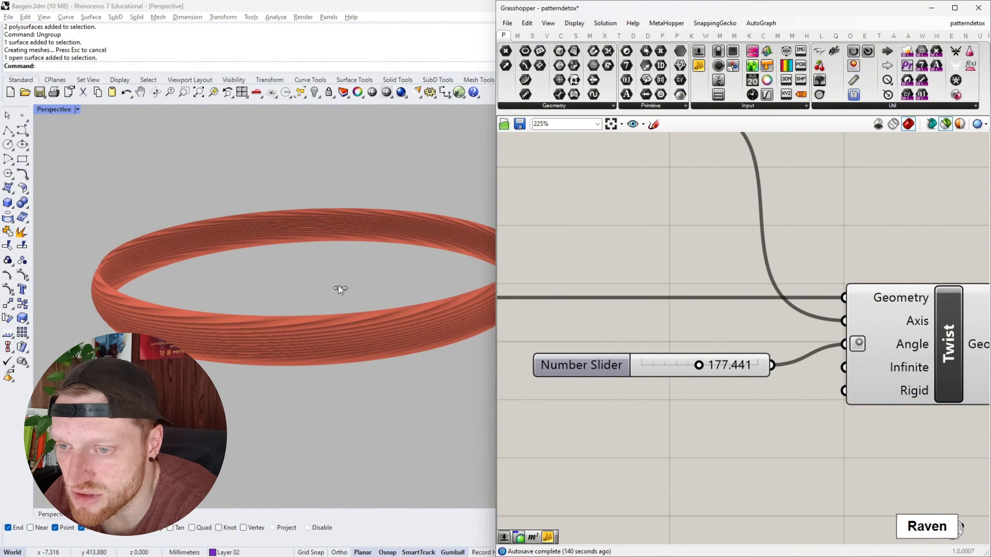
scroll(338, 286, "down", 5)
scroll(339, 285, "up", 5)
mouse_move(338, 285)
right_mouse_down()
mouse_move(319, 268)
mouse_move(289, 278)
mouse_move(201, 261)
mouse_move(320, 291)
right_mouse_up()
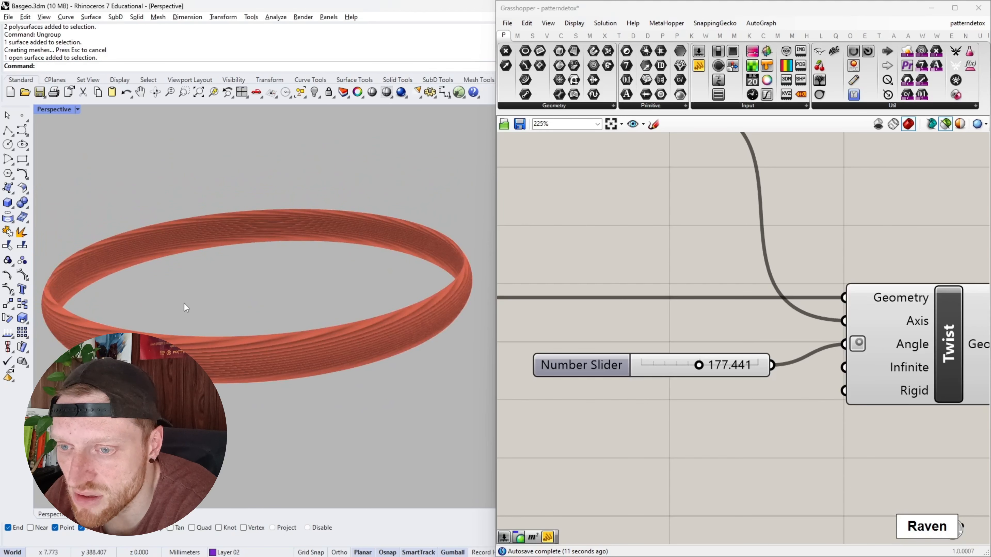
scroll(184, 304, "up", 3)
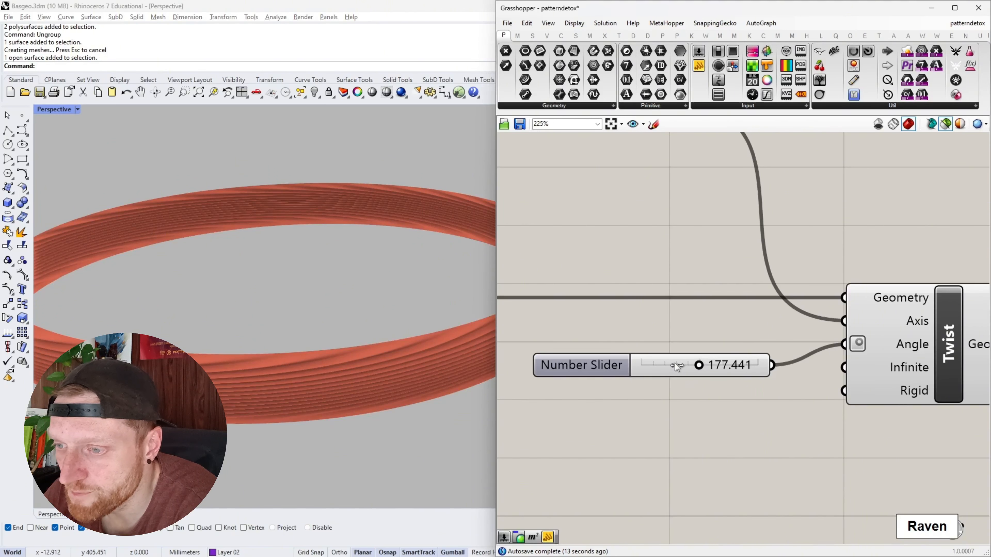
left_click_drag(676, 366, 488, 355)
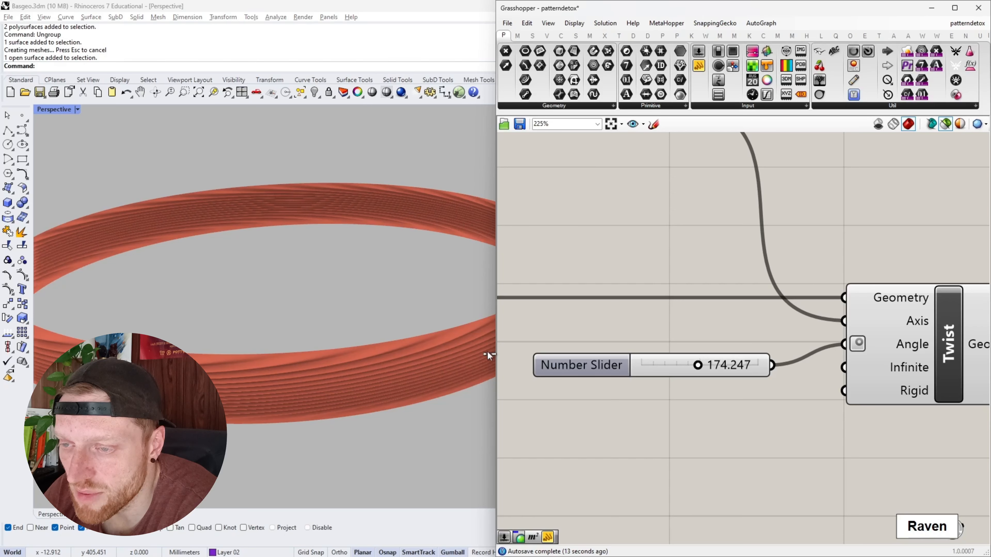
- Bake the Twist output with the angle slider at 105.561 and disable the Custom Preview component
scroll(242, 309, "down", 5)
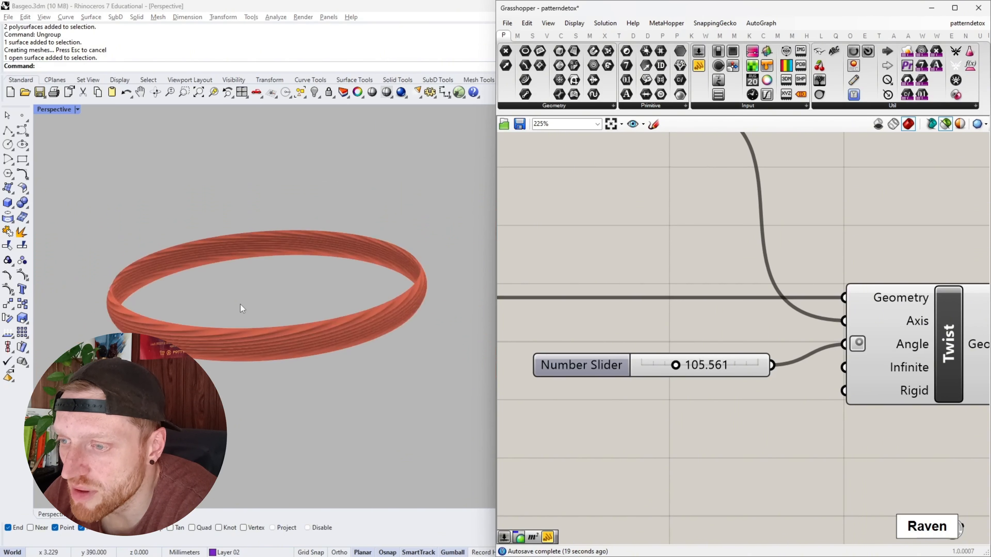
scroll(915, 368, "down", 4)
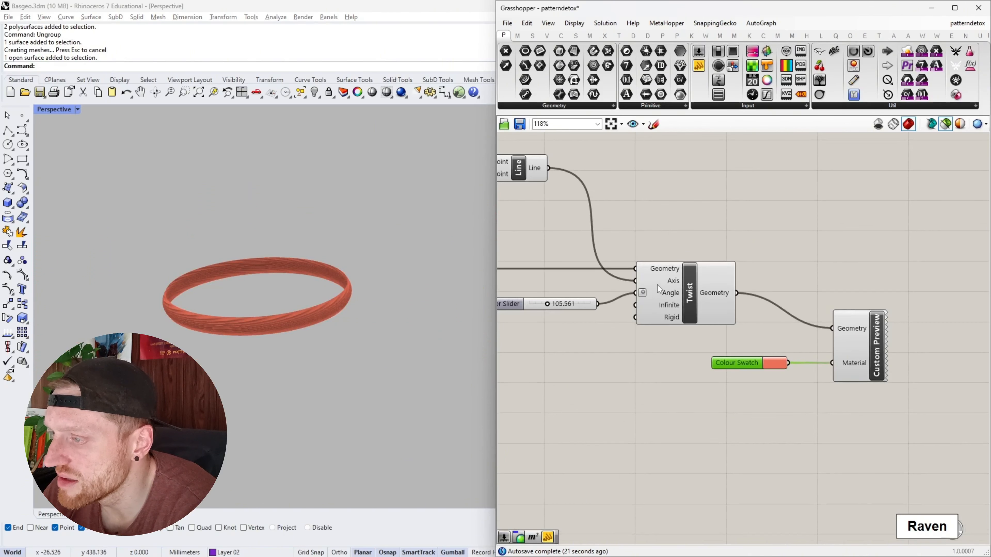
right_click(688, 285)
left_click(723, 329)
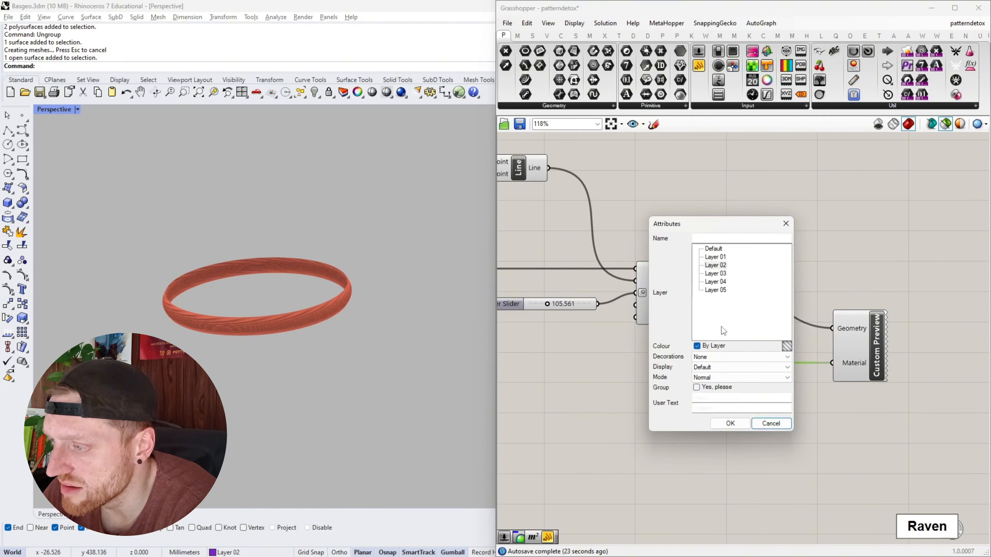
left_click(730, 424)
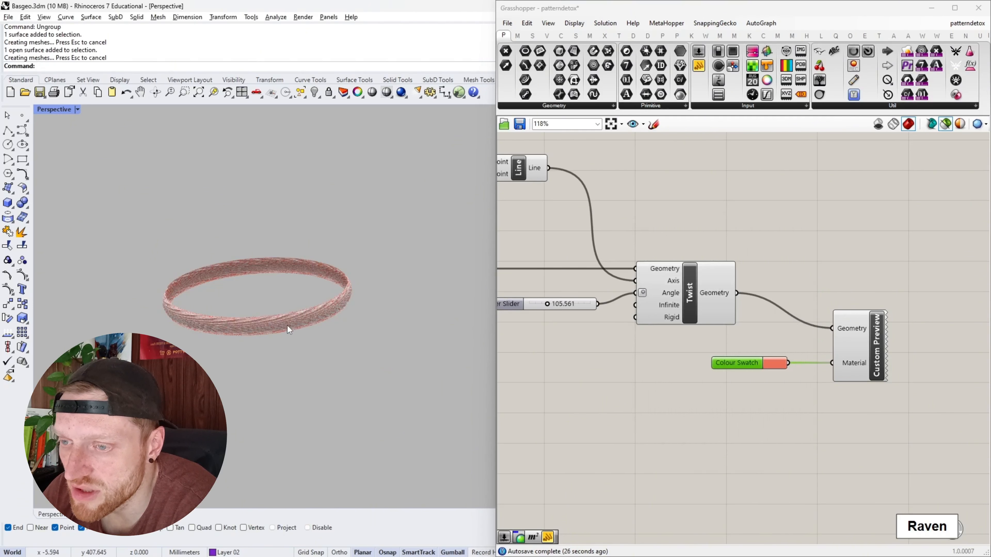
left_click(854, 339)
key("ctrl+e")
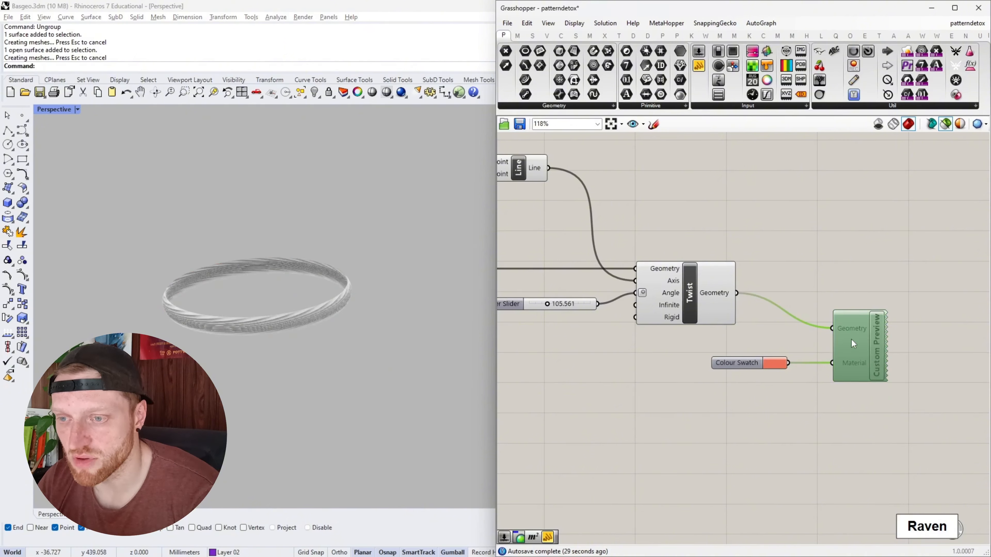
- Switch to the full Rhino window and assign the Plastic (2) material to the baked twisted band
left_click(932, 8)
left_click(342, 292)
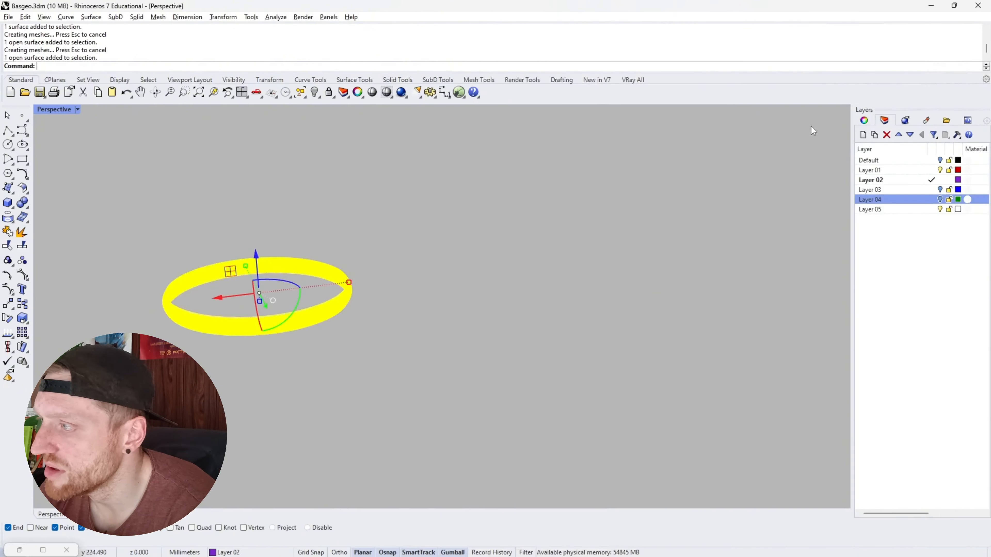
left_click(865, 121)
left_click(898, 178)
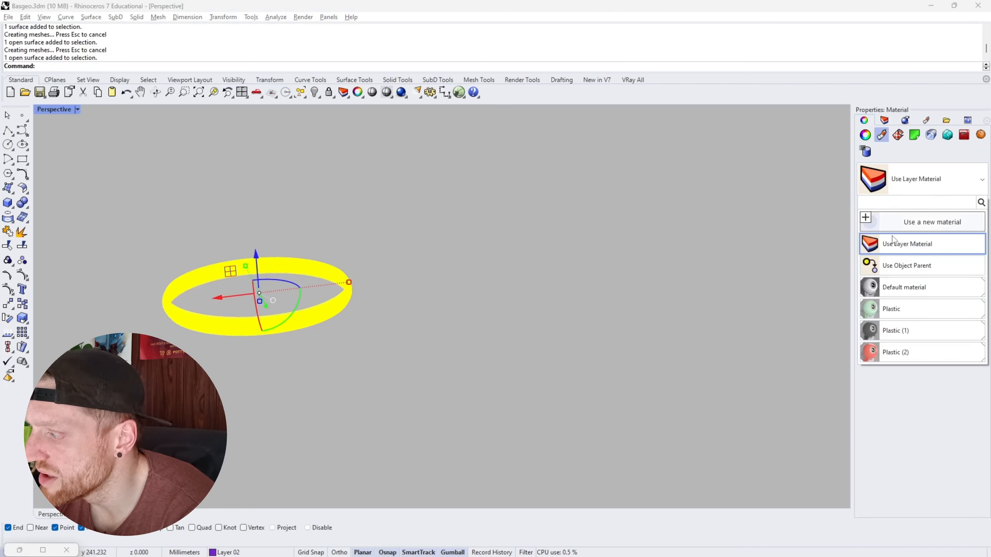
left_click(898, 356)
left_click(506, 308)
- Close both open ends of the baked twisted band with the Cap command
scroll(506, 308, "down", 7)
scroll(303, 279, "up", 20)
right_click_drag(440, 256, 523, 236)
scroll(436, 252, "down", 8)
left_click(551, 218)
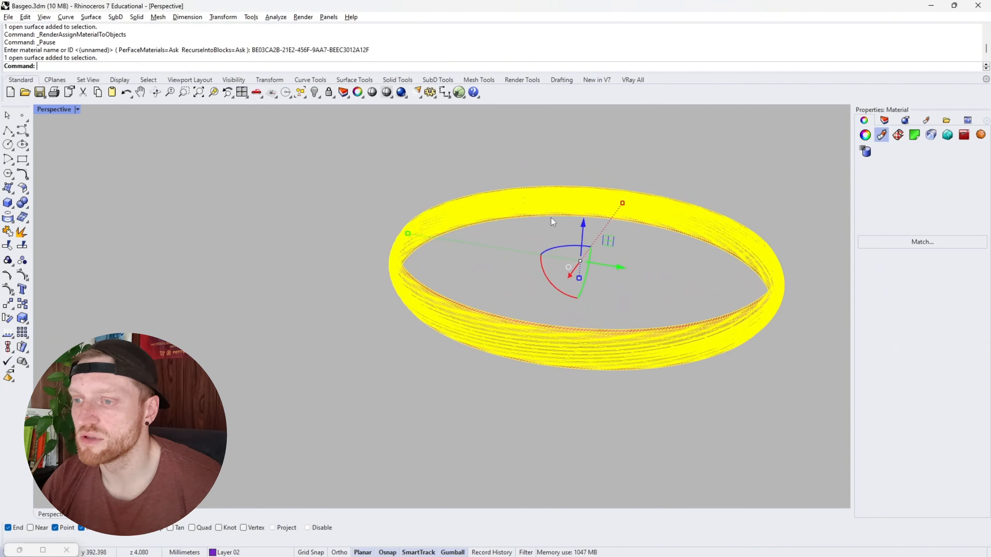
type("Cap")
key("Return")
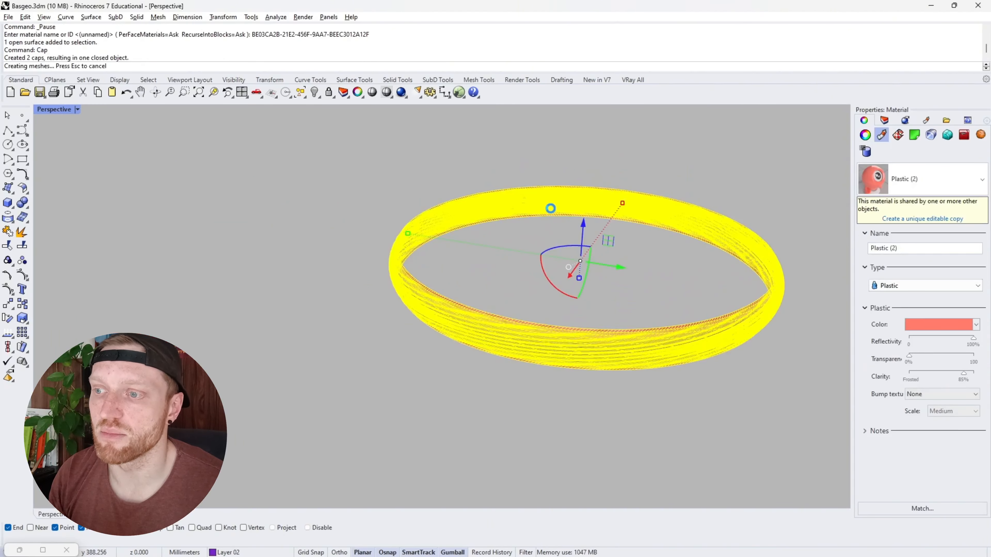
left_click(262, 266)
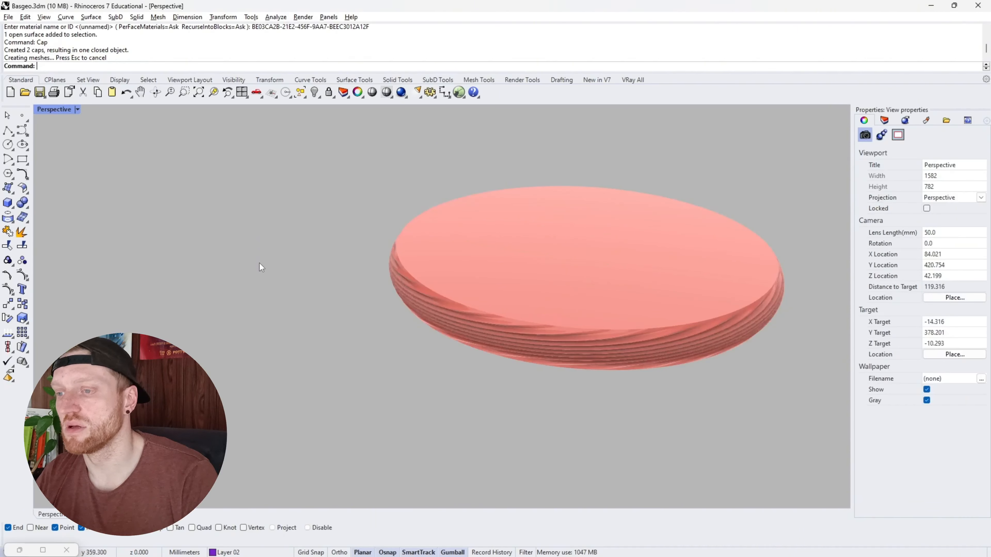
- Fillet the upper edge of the capped band with FilletEdge, using a radius of 0.3 and chained edges
right_click_drag(259, 263, 409, 217)
scroll(368, 206, "up", 3)
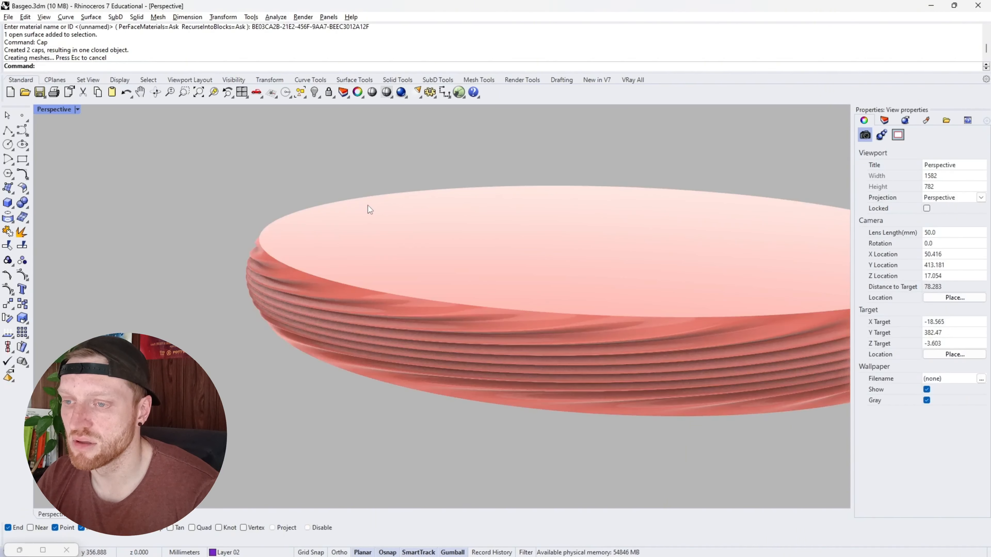
scroll(368, 205, "up", 2)
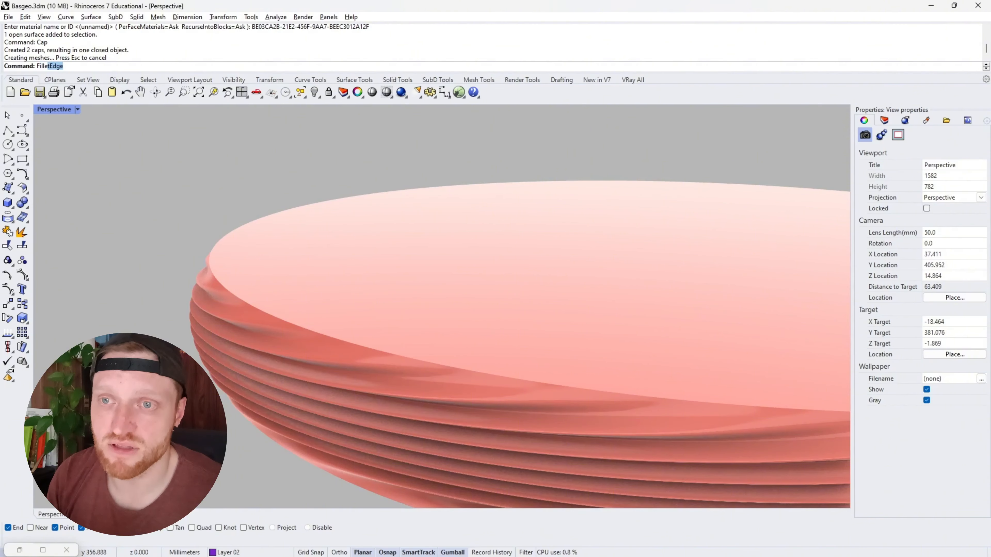
key("Return")
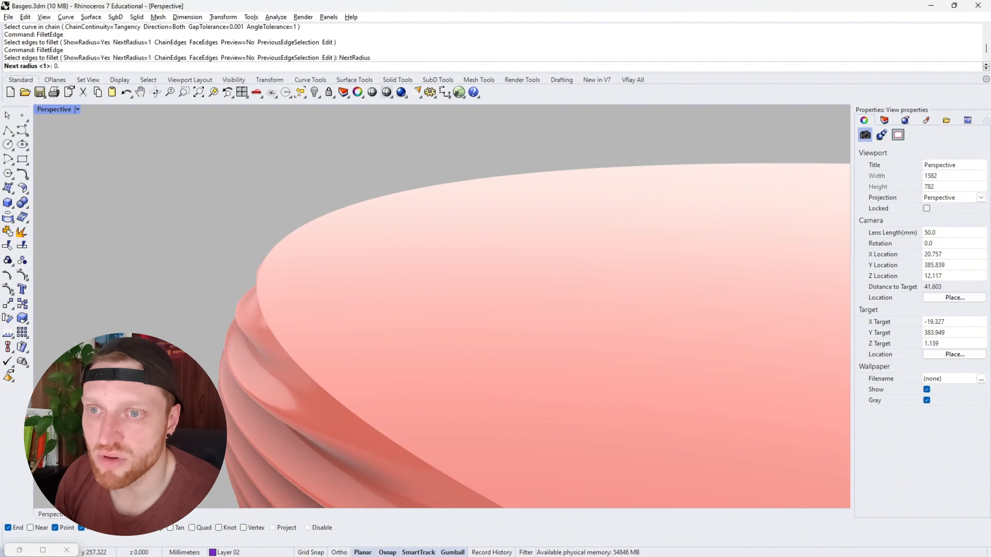
type("3")
key("Return")
left_click(180, 66)
left_click(270, 260)
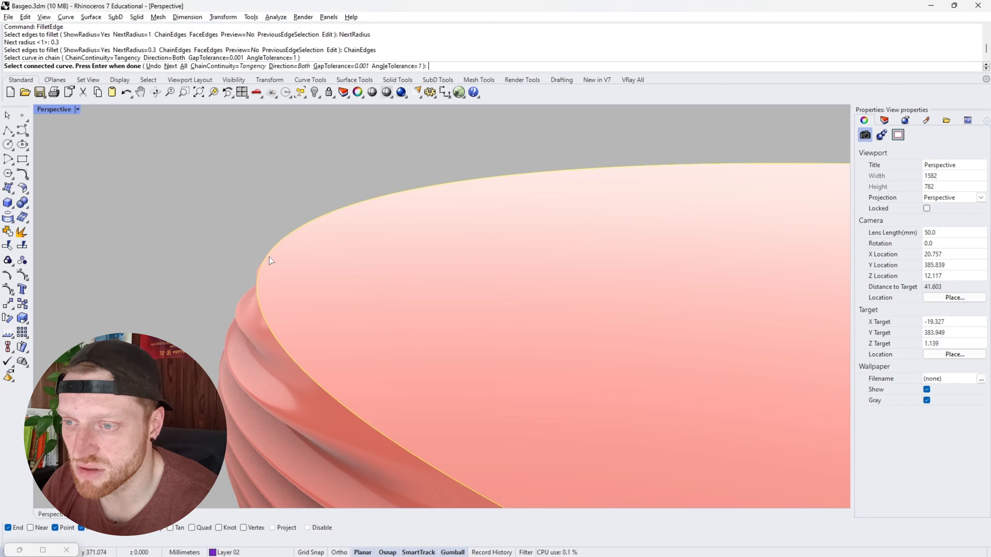
key("Return")
key("Return")
key("Return")
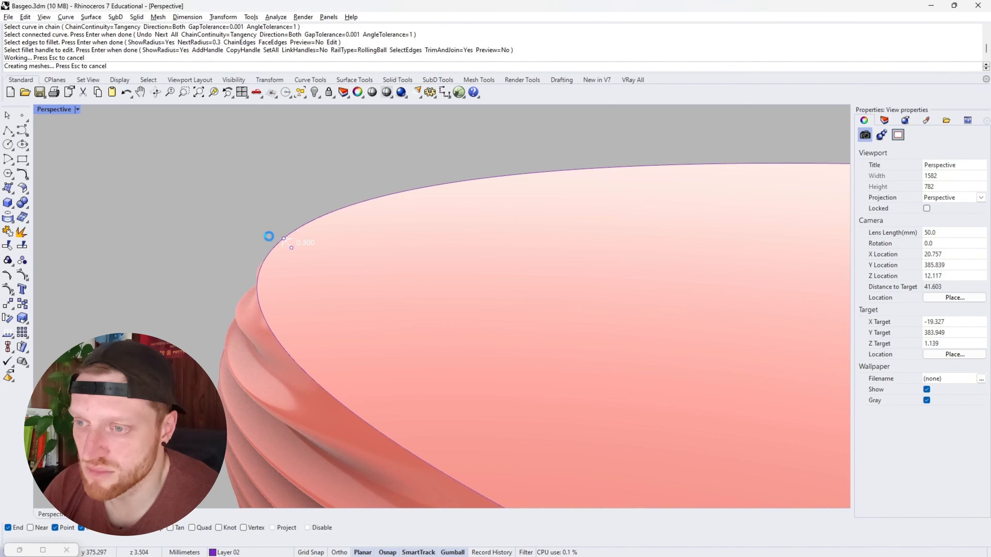
- Fillet the lower edge of the capped band as an edge chain with the same 0.3 radius
scroll(269, 237, "down", 10)
right_click_drag(289, 254, 284, 231)
scroll(283, 230, "up", 5)
scroll(224, 184, "up", 5)
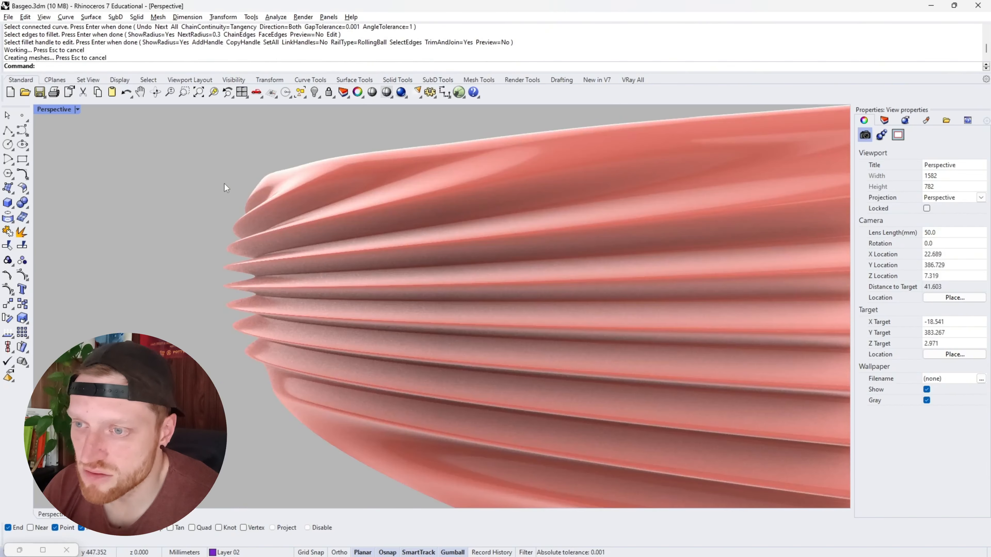
key("Return")
left_click(179, 66)
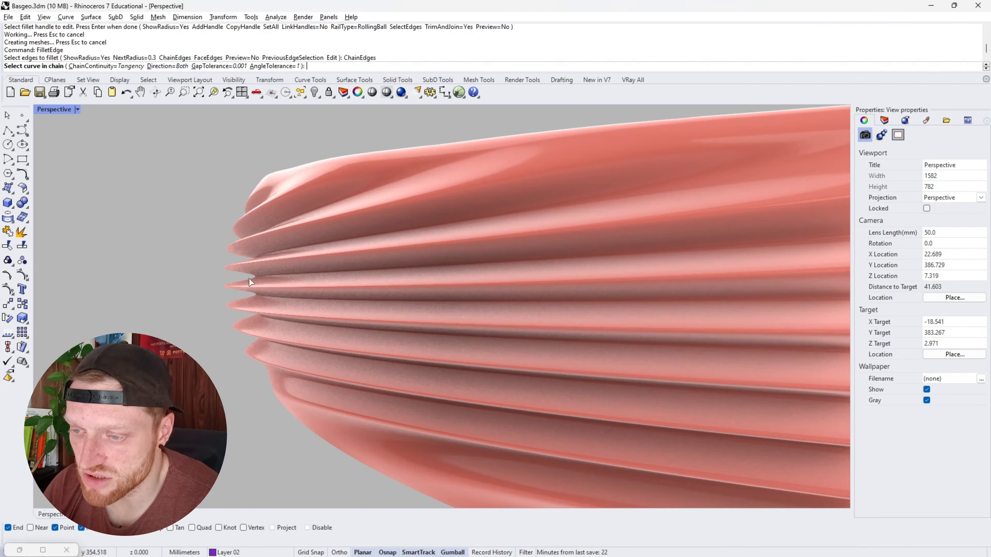
scroll(244, 266, "up", 5)
left_click(233, 205)
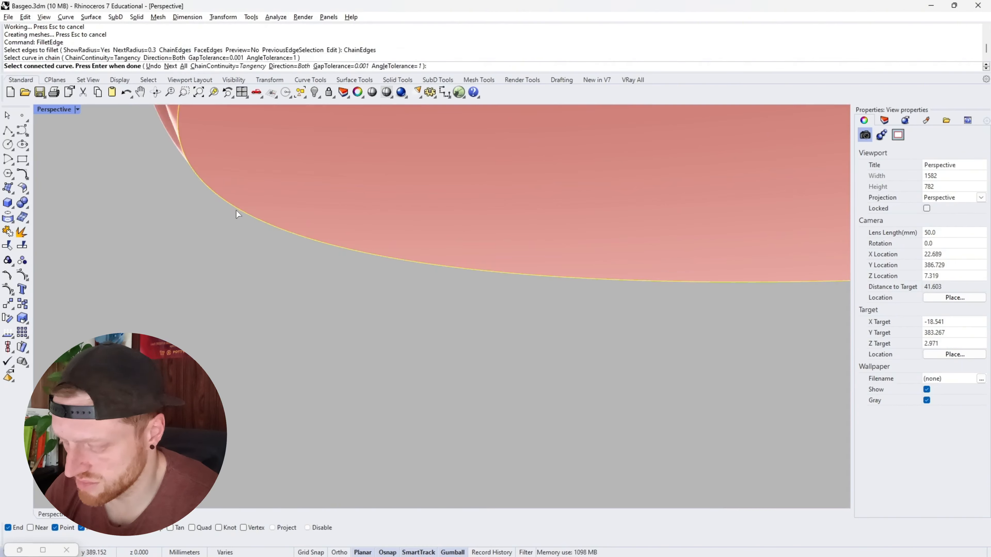
key("Return")
key("Return")
key("Return")
scroll(695, 188, "down", 5)
- Turn on Layer 04 and copy the grey housing together with its twisted band 80 mm along the X axis
left_click(885, 120)
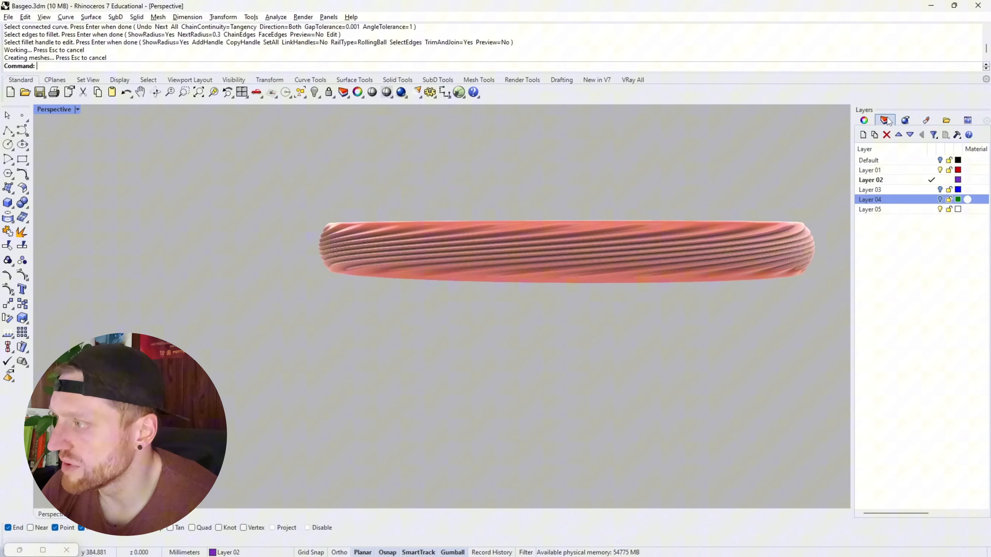
left_click(940, 199)
scroll(596, 228, "down", 4)
right_click_drag(596, 228, 589, 329)
left_click(612, 271)
left_click(589, 329)
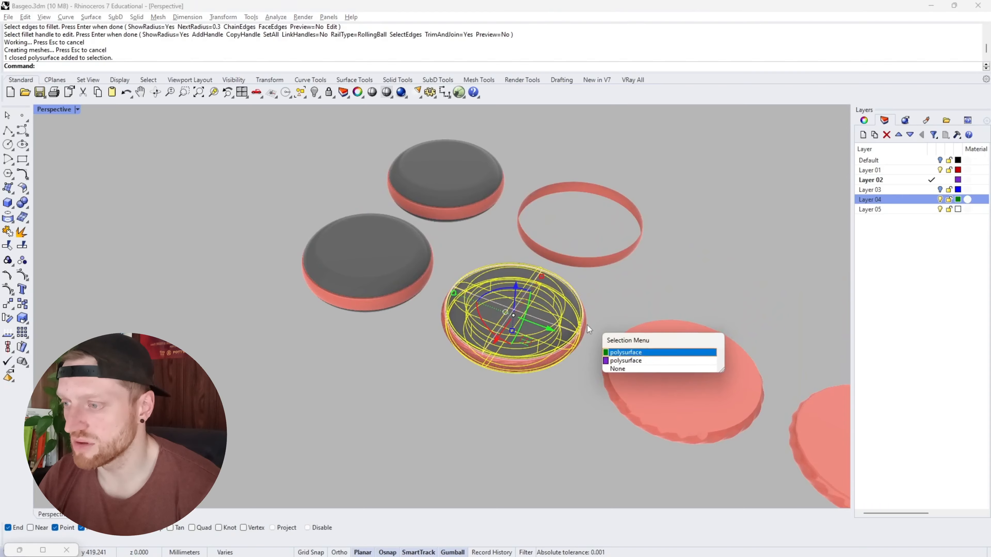
left_click(629, 360)
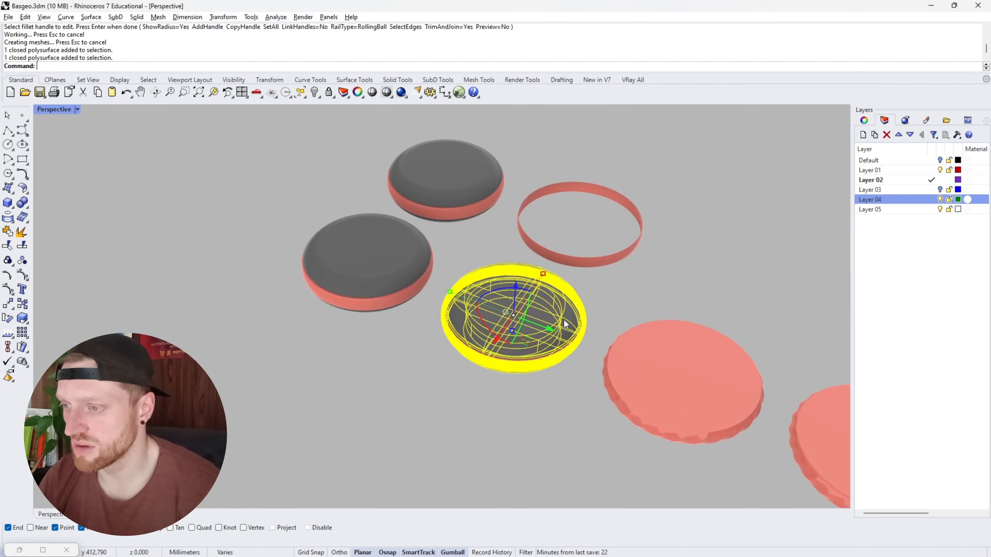
left_click(495, 340, "alt")
type("80")
key("Return")
- Delete the twisted band from the original housing, keeping the one on the copy
left_click(514, 374)
scroll(515, 373, "up", 6)
right_click_drag(514, 371, 540, 245)
left_click(551, 213)
key("Delete")
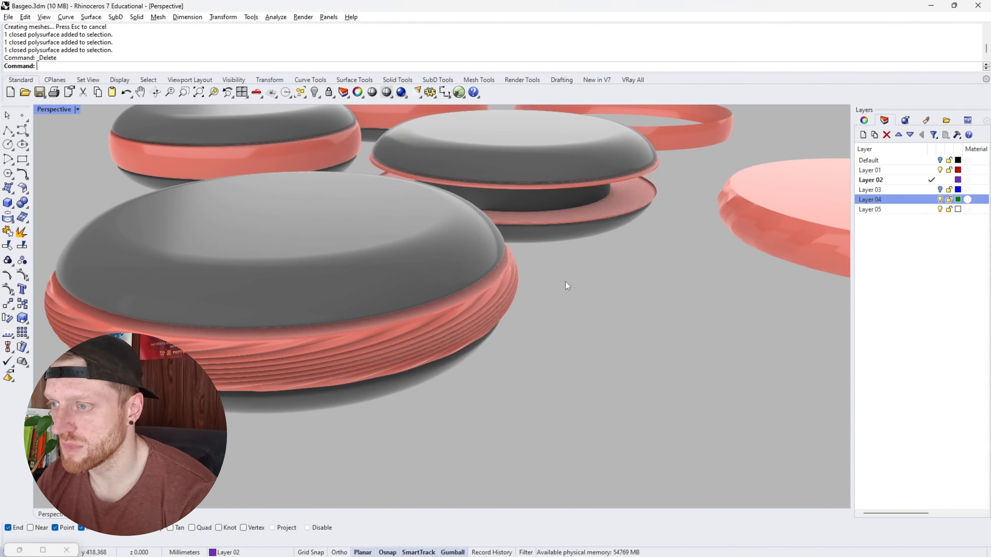
- Examine from the side how the twisted band fits between the copied housing's upper and lower halves
right_click_drag(566, 283, 541, 193)
scroll(555, 173, "down", 5)
scroll(555, 174, "up", 9)
scroll(481, 212, "down", 5)
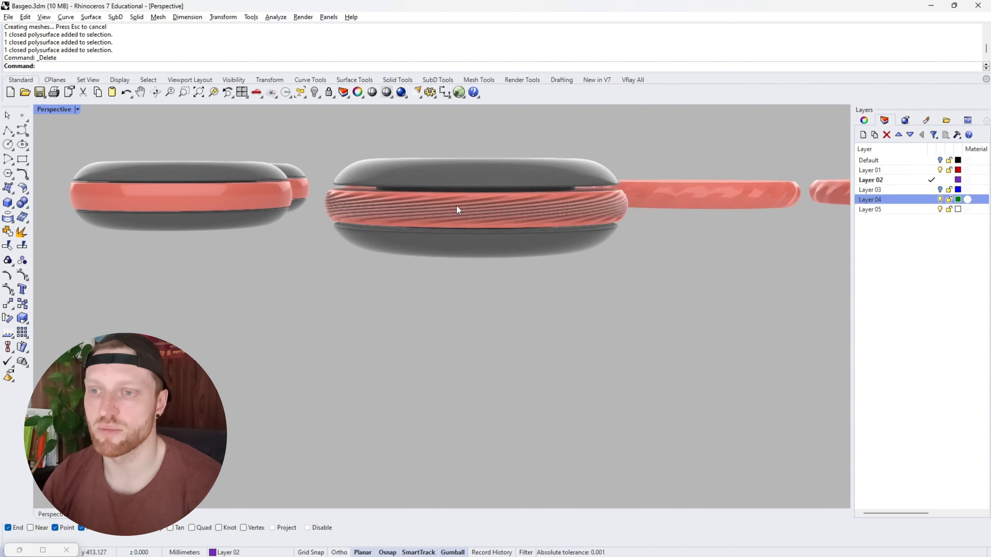
- Select the plain side band's surfaces on a neighbouring product and examine how its edges meet the housing
right_click_drag(457, 206, 249, 173)
scroll(309, 150, "up", 6)
scroll(309, 151, "up", 2)
left_click(301, 146)
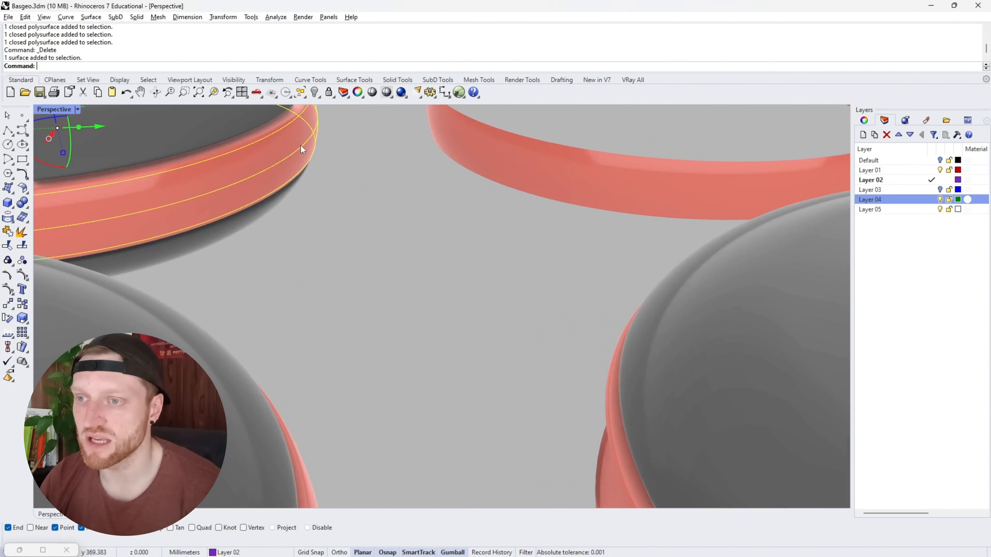
left_click(279, 124, "shift")
scroll(273, 132, "up", 3)
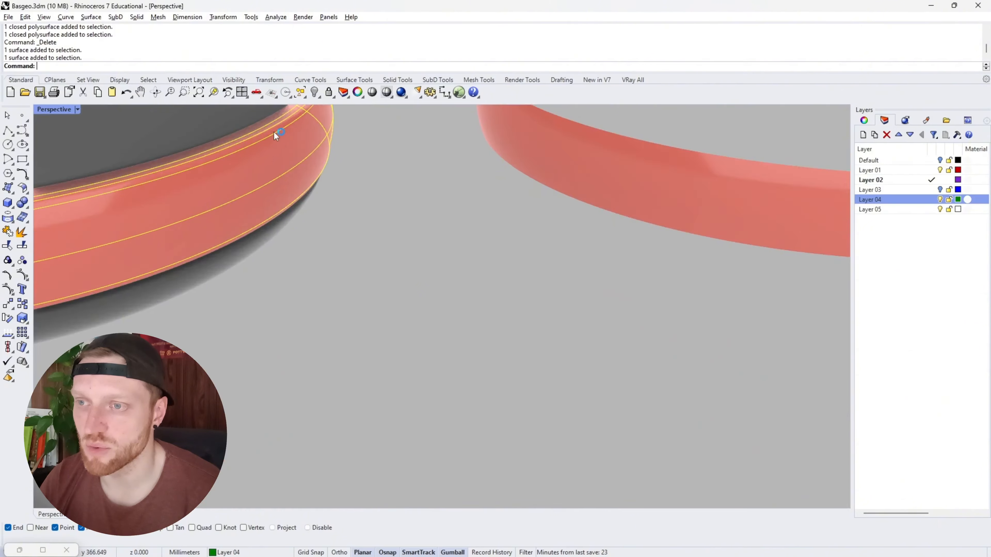
right_click_drag(274, 132, 295, 114)
scroll(250, 163, "down", 7)
left_click(336, 221)
scroll(505, 283, "down", 3)
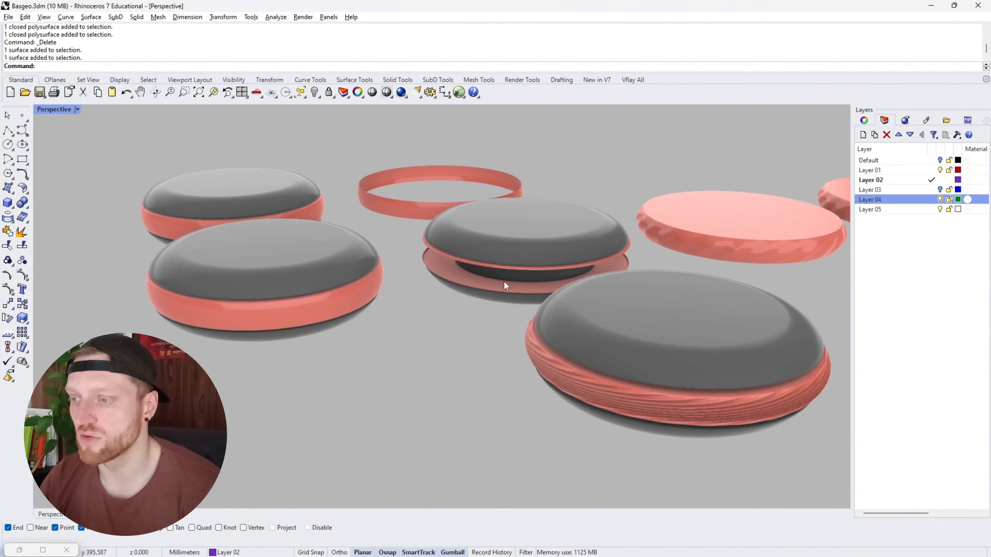
- In the Front view, scale the copied twisted band vertically to fill the space between the housing halves, and check the fit in Perspective
right_click_drag(505, 284, 485, 265)
scroll(453, 250, "up", 4)
left_click(443, 222)
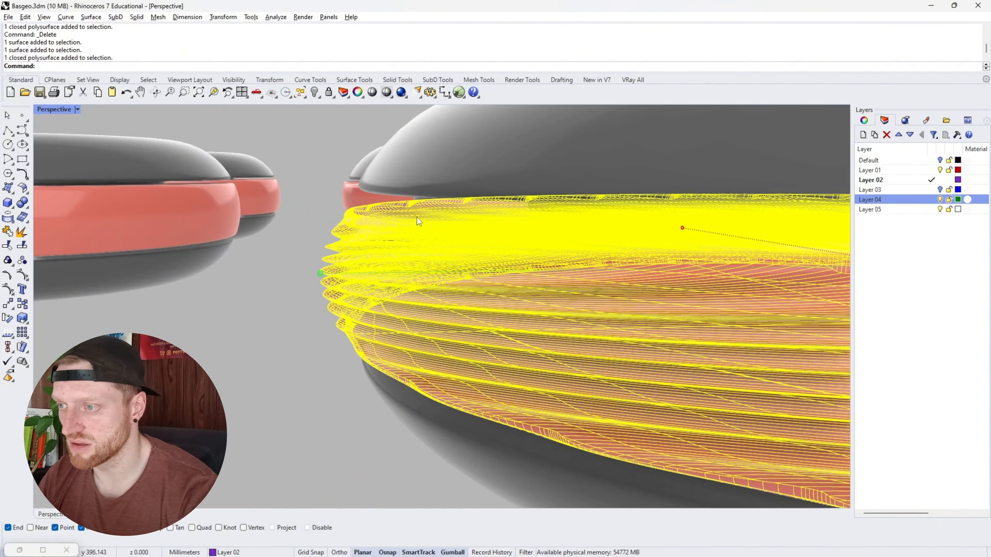
scroll(419, 222, "down", 5)
left_click(429, 245)
key("ctrl+F2")
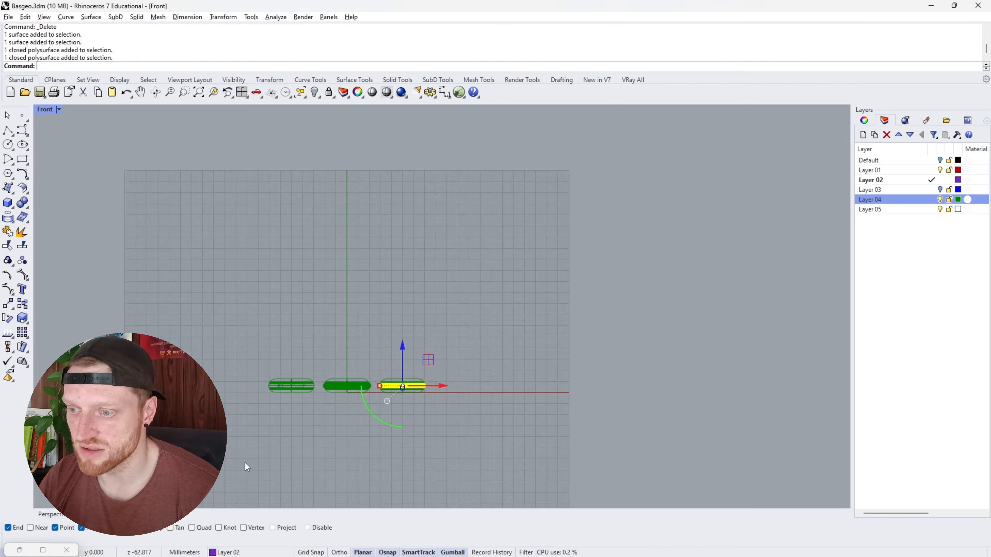
scroll(394, 407, "up", 8)
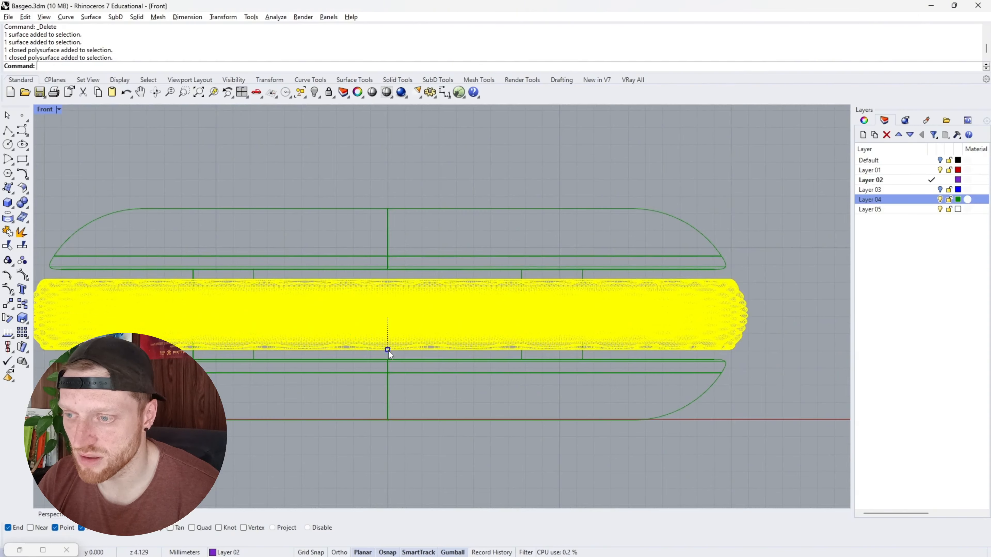
left_click_drag(389, 351, 389, 358)
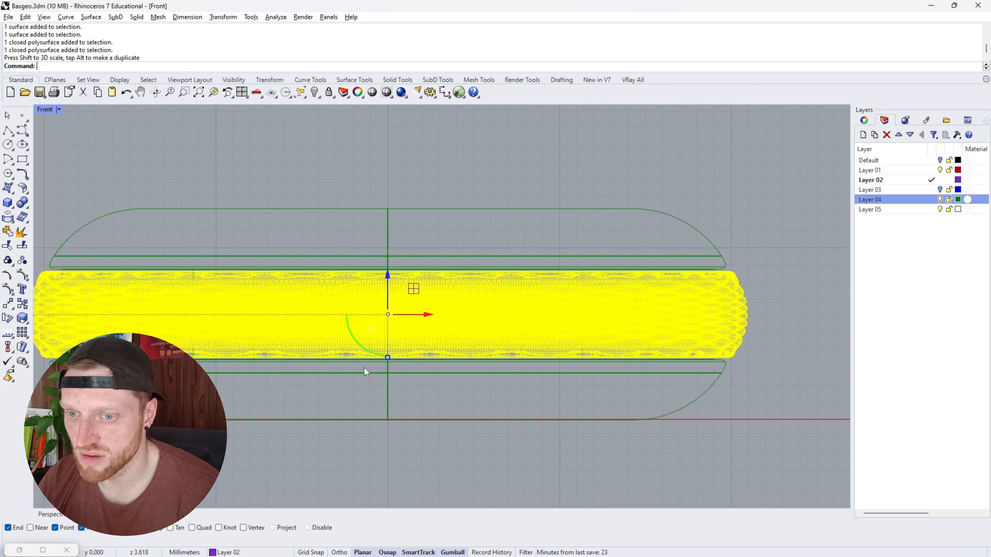
left_click(55, 515)
scroll(552, 201, "up", 5)
scroll(527, 203, "down", 5)
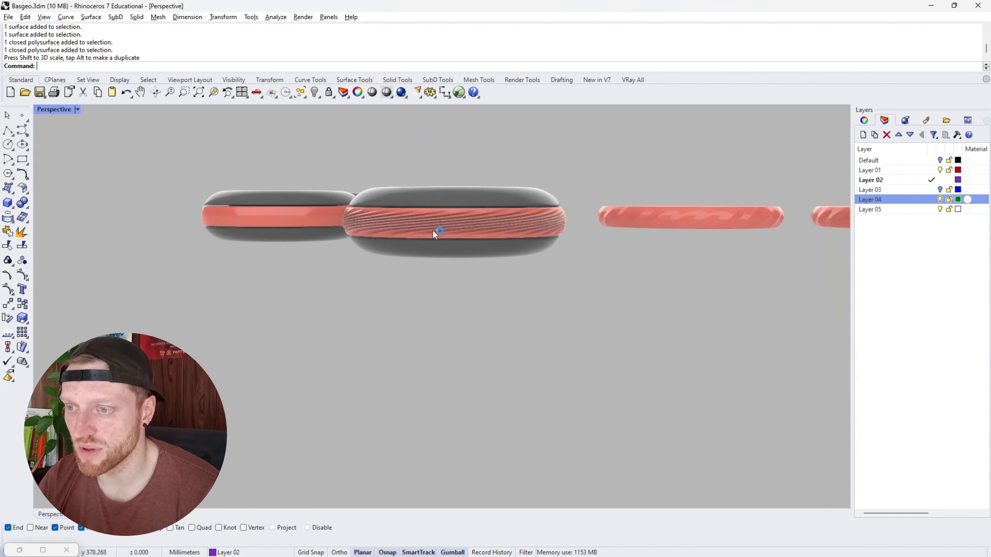
- Compare the side pattern and upper rim edges of the two separate capped discs in close-up views
right_click_drag(433, 231, 532, 272)
scroll(439, 229, "up", 3)
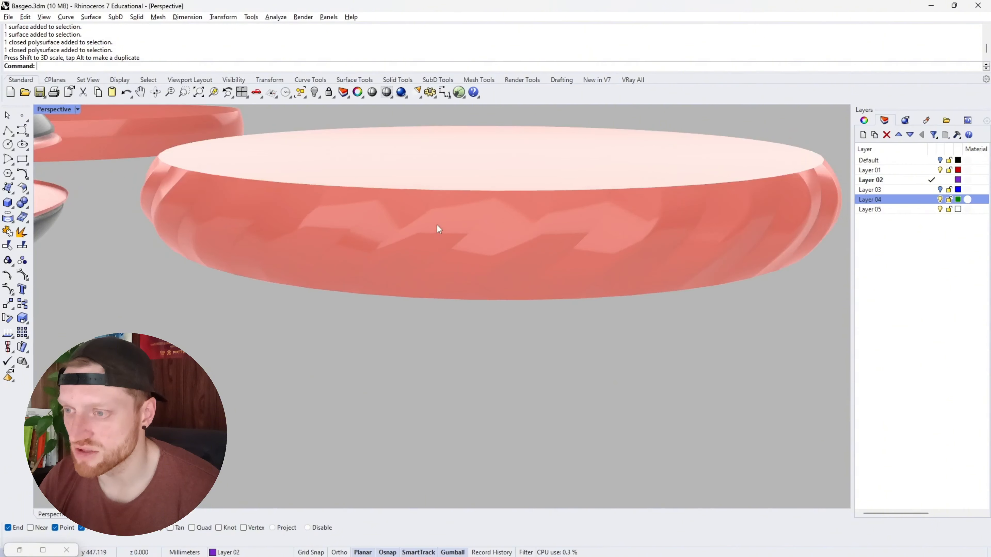
scroll(439, 229, "up", 4)
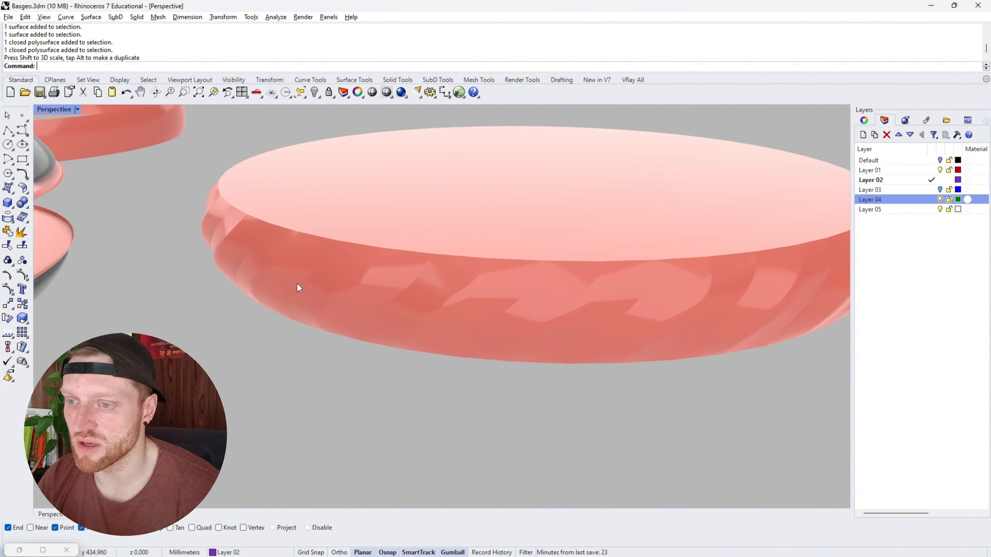
scroll(532, 253, "down", 5)
right_click_drag(532, 252, 405, 233)
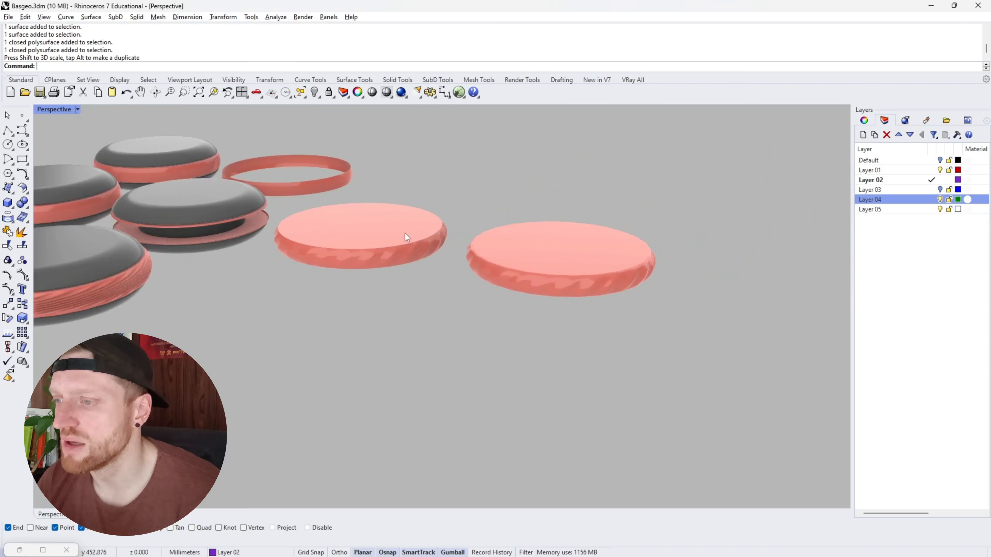
scroll(453, 256, "up", 8)
scroll(425, 214, "up", 6)
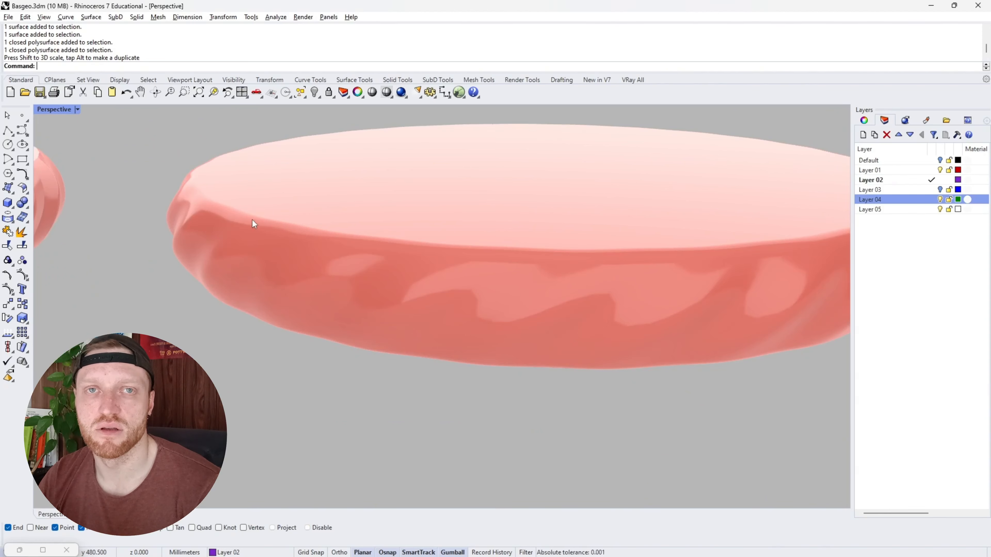
- Compare the fitted twisted band on its housing with the rim and side pattern of the two separate capped discs
scroll(271, 240, "down", 3)
right_click_drag(271, 240, 336, 215)
scroll(339, 234, "down", 5)
scroll(75, 326, "up", 6)
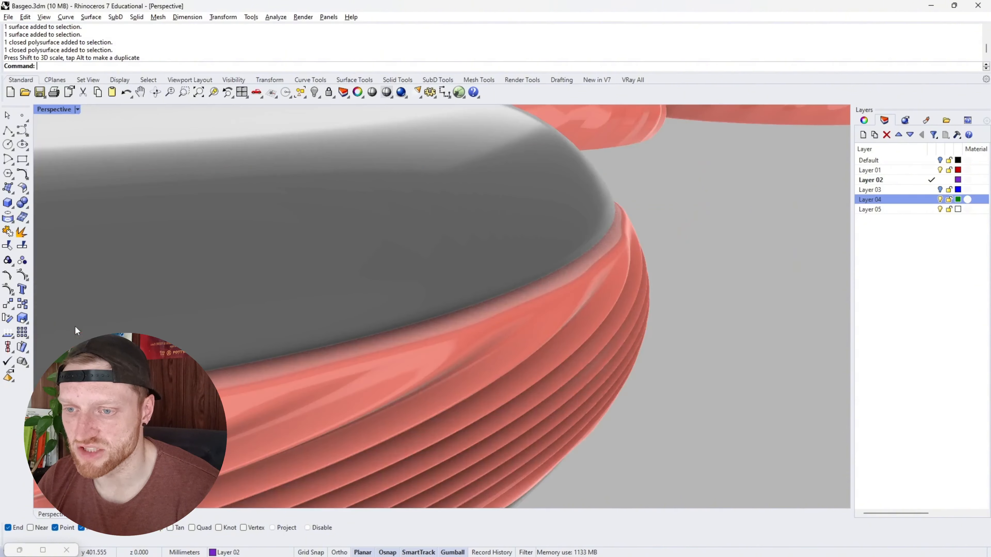
scroll(75, 326, "down", 6)
scroll(581, 192, "up", 3)
scroll(581, 192, "up", 3)
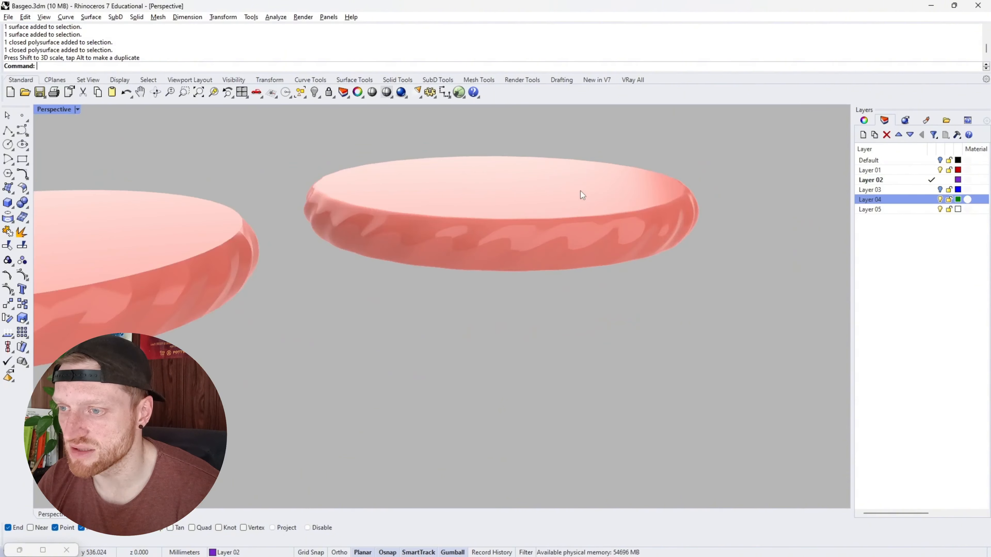
scroll(541, 201, "down", 2)
scroll(574, 204, "up", 2)
scroll(574, 203, "down", 5)
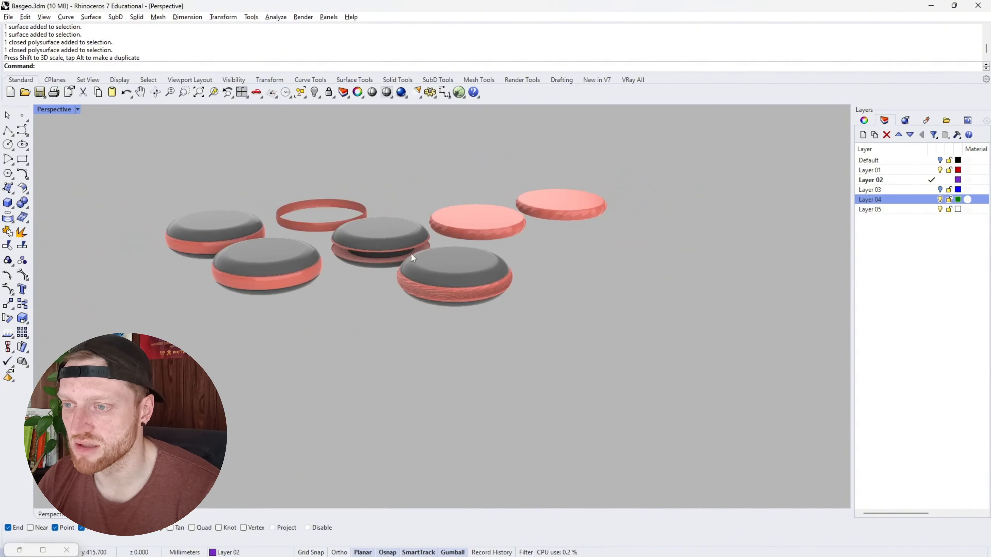
- Select the separate plain ring surface and examine it alongside the open housing and the patterned discs
scroll(359, 251, "up", 7)
right_click_drag(178, 183, 172, 229)
left_click(171, 229)
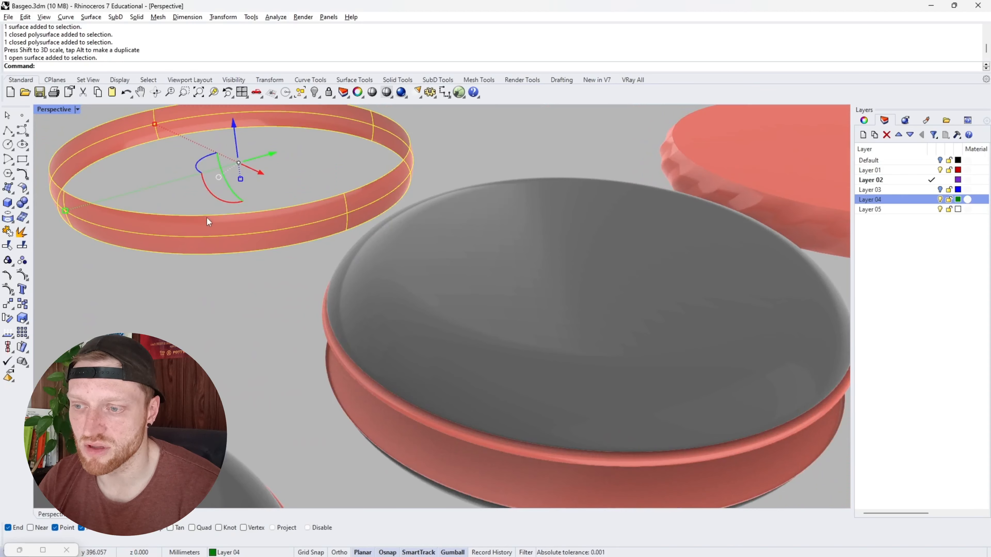
scroll(206, 218, "down", 3)
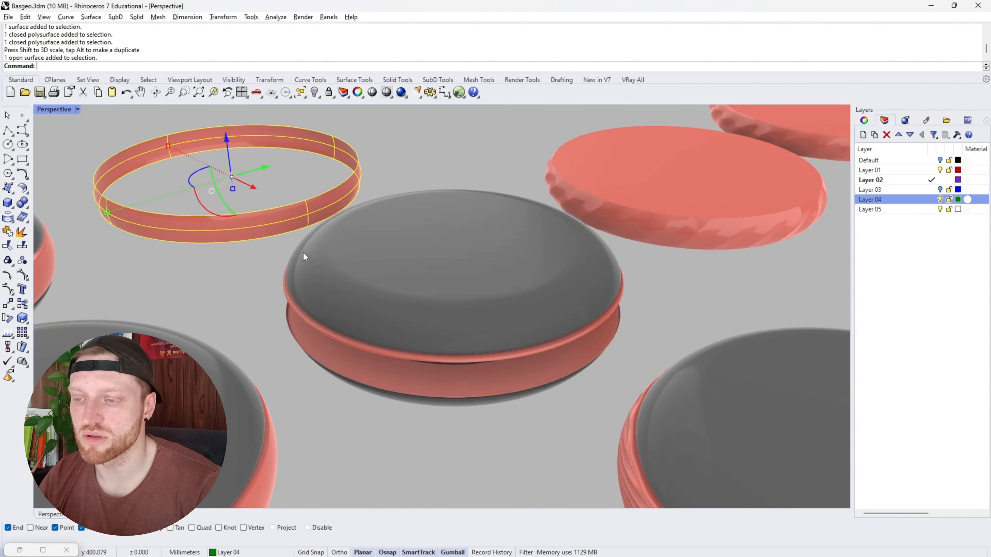
right_click_drag(562, 347, 503, 350)
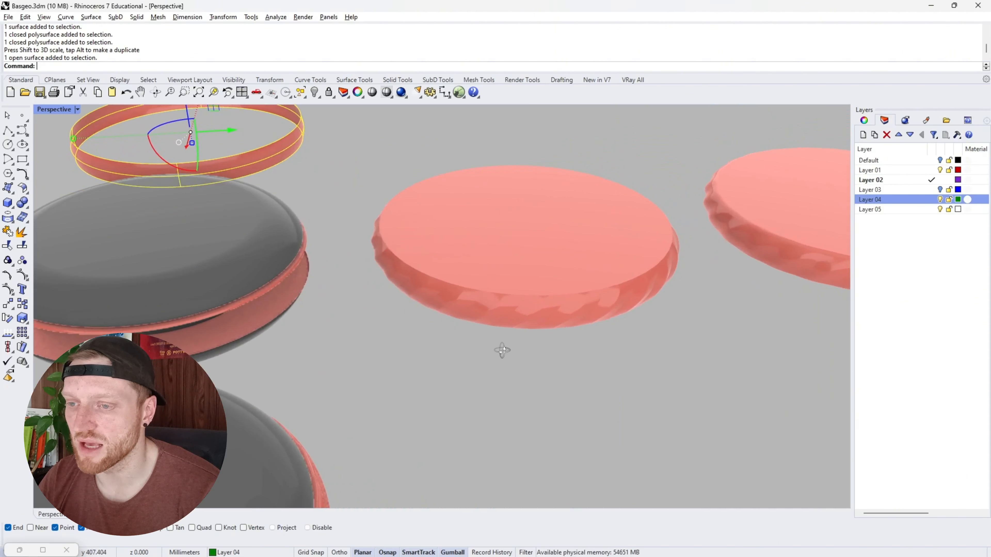
scroll(335, 289, "down", 3)
- Examine the open housing's rim against the patterned discs, selecting the outermost disc to inspect its surface structure
scroll(343, 255, "up", 9)
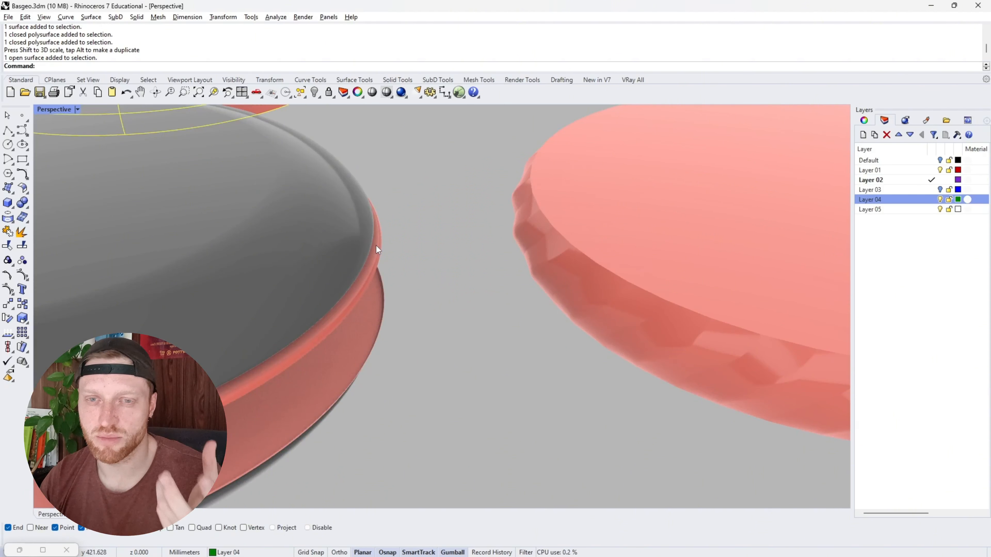
scroll(362, 251, "down", 6)
scroll(422, 267, "up", 8)
scroll(421, 264, "down", 6)
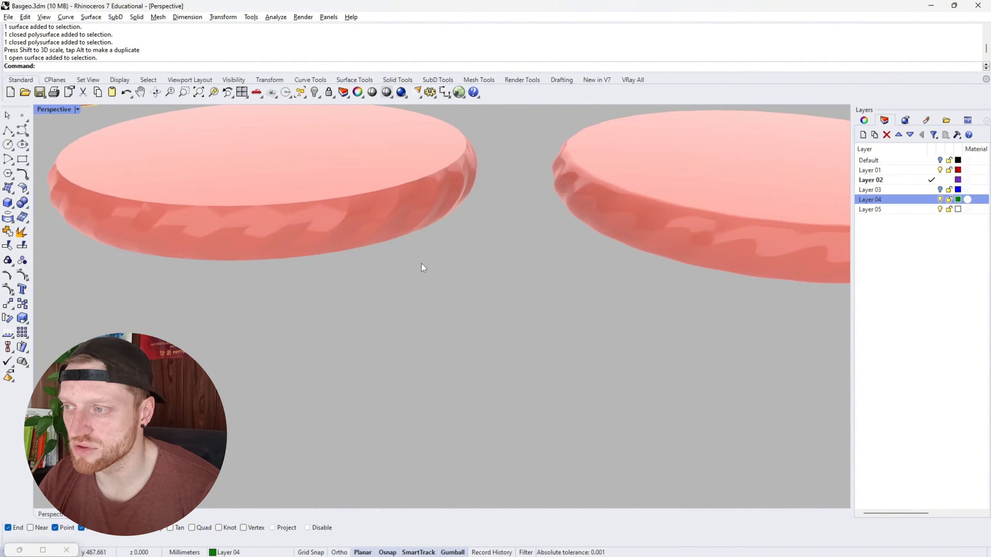
left_click(557, 211)
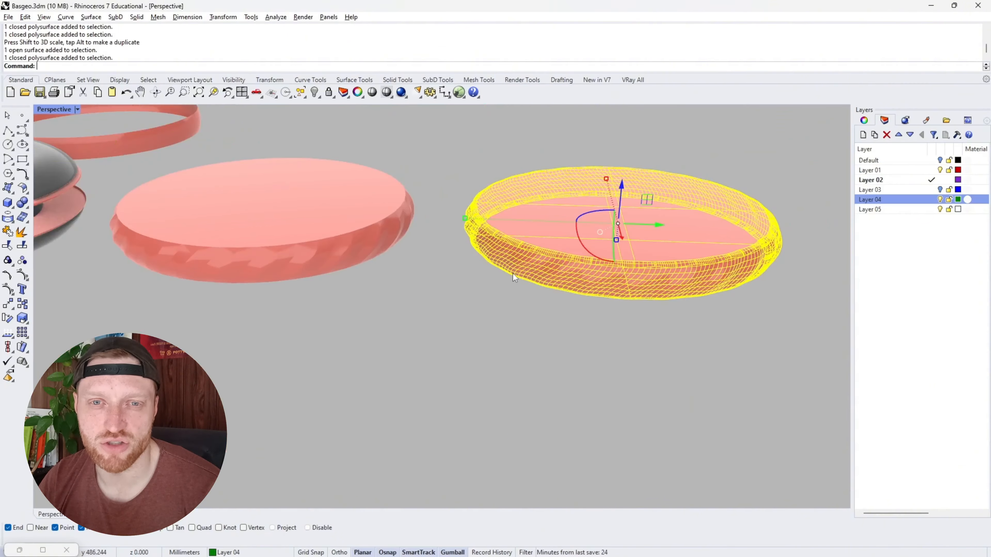
left_click(521, 322)
scroll(546, 289, "down", 6)
scroll(575, 240, "up", 6)
right_click_drag(550, 285, 533, 271)
scroll(427, 305, "down", 5)
scroll(402, 292, "up", 2)
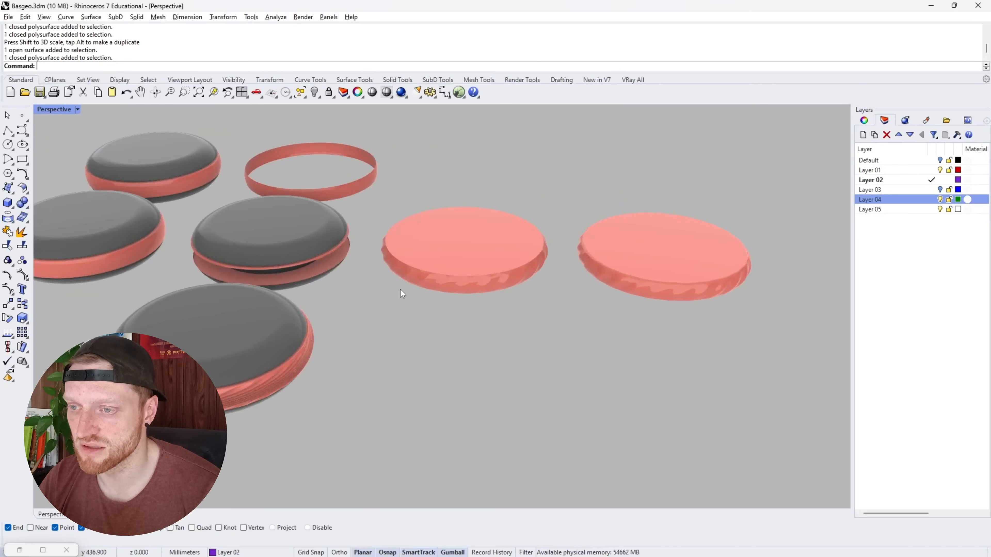
- Copy the grey housing onto each of the two separate patterned discs, using a 60 mm offset
left_click(316, 242)
left_click_drag(316, 243, 407, 218, "alt")
left_click(505, 245, "alt")
type("60")
key("Return")
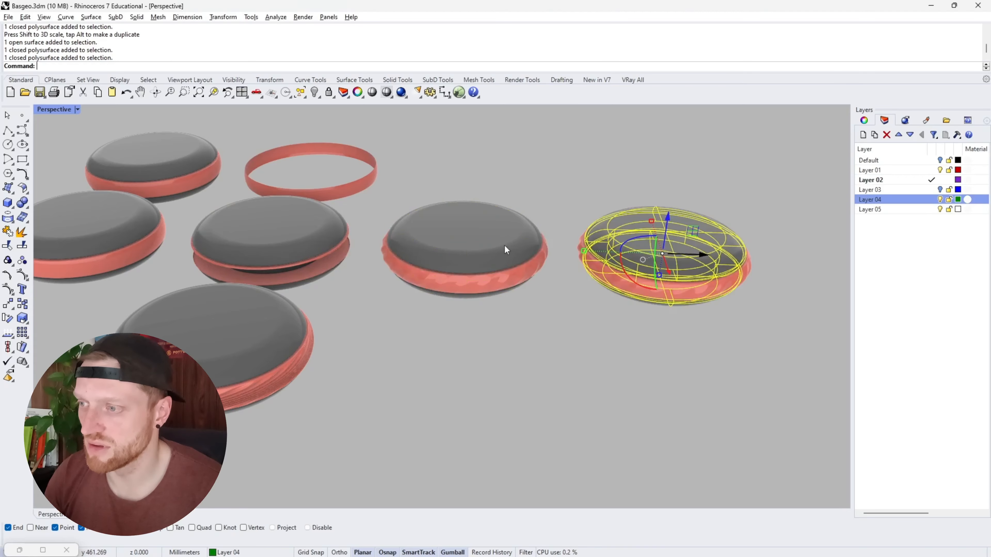
left_click(500, 356)
- Examine from the side and above how the two patterned discs fit between their copied housing halves
scroll(486, 285, "down", 6)
right_click_drag(486, 286, 452, 259)
scroll(334, 198, "up", 10)
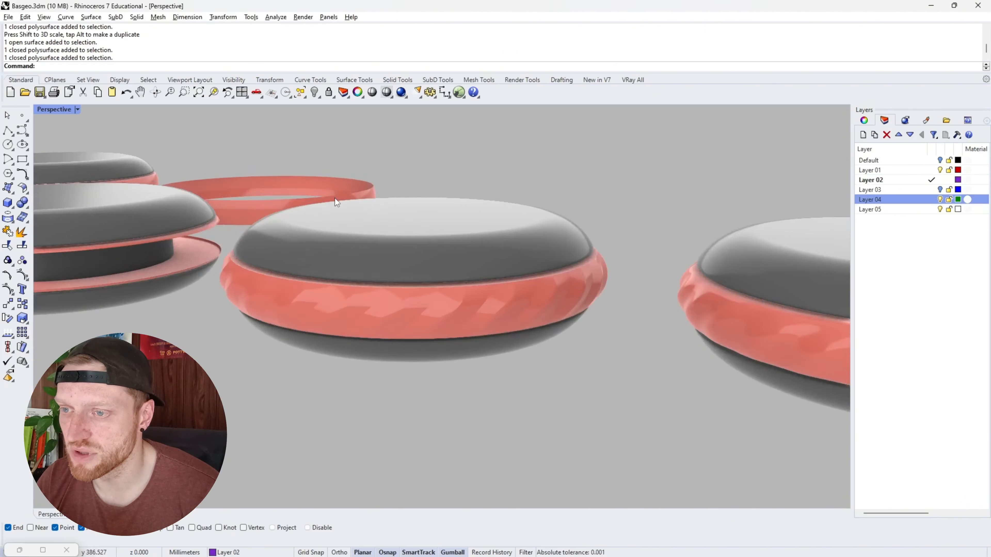
right_click_drag(294, 205, 332, 249)
scroll(388, 295, "down", 5)
right_click_drag(388, 296, 191, 272)
right_click_drag(503, 235, 350, 253, "shift")
scroll(350, 253, "up", 3)
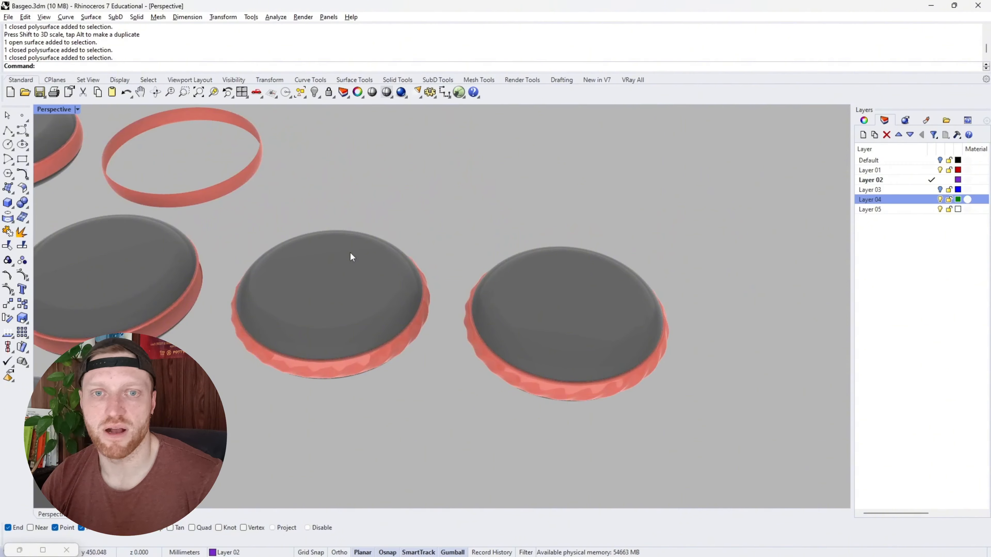